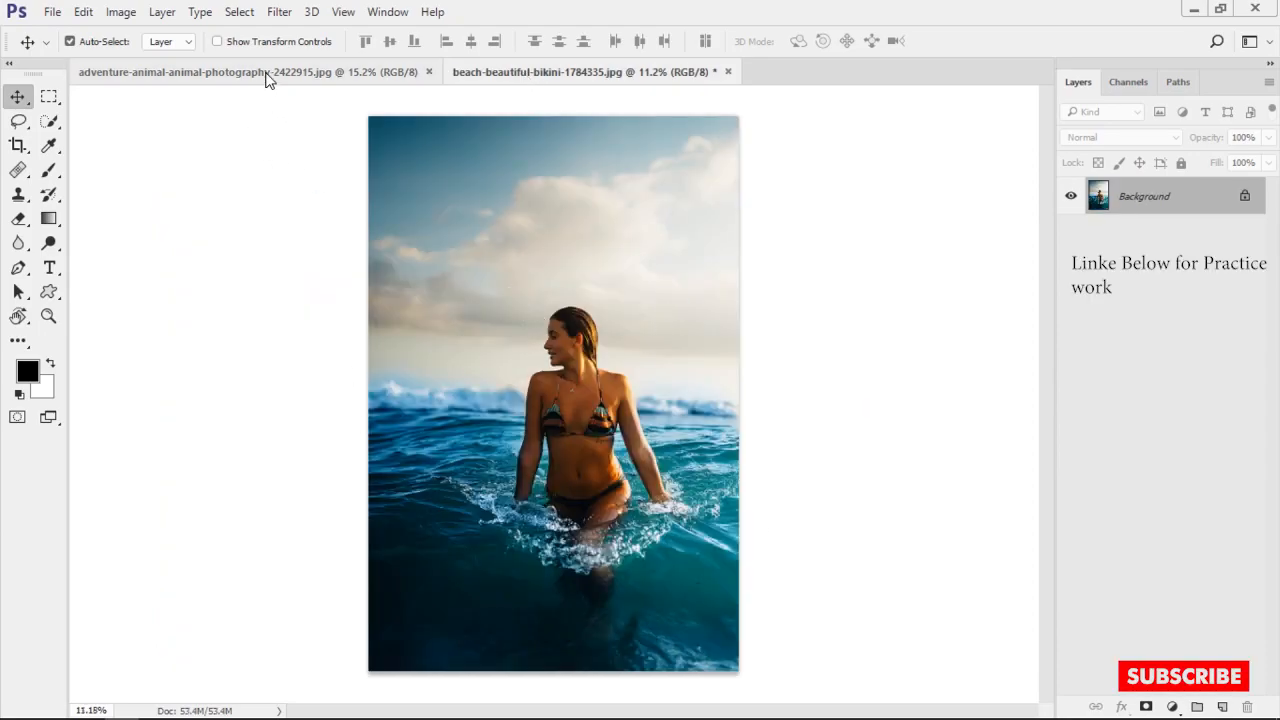
Duplicate the Background layer of the beach photo and name the copy "for backup".
left_click(277, 76)
left_click(514, 76)
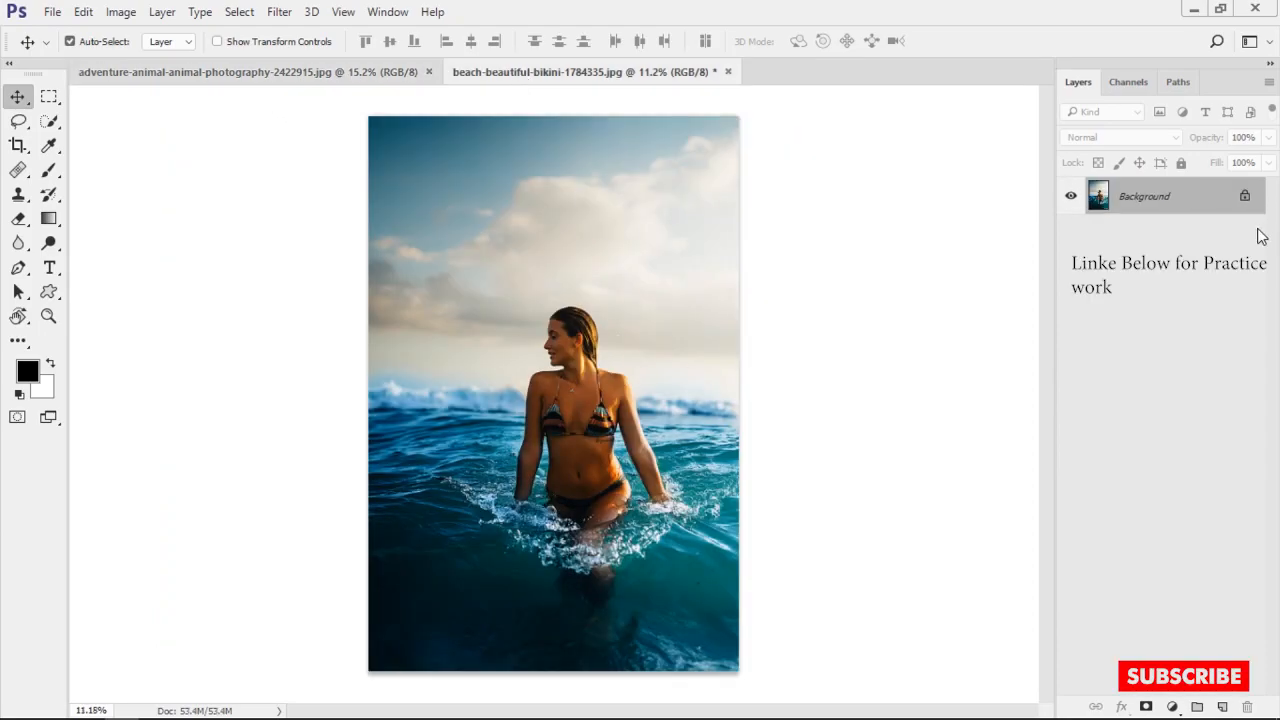
left_click_drag(1175, 229, 1222, 707)
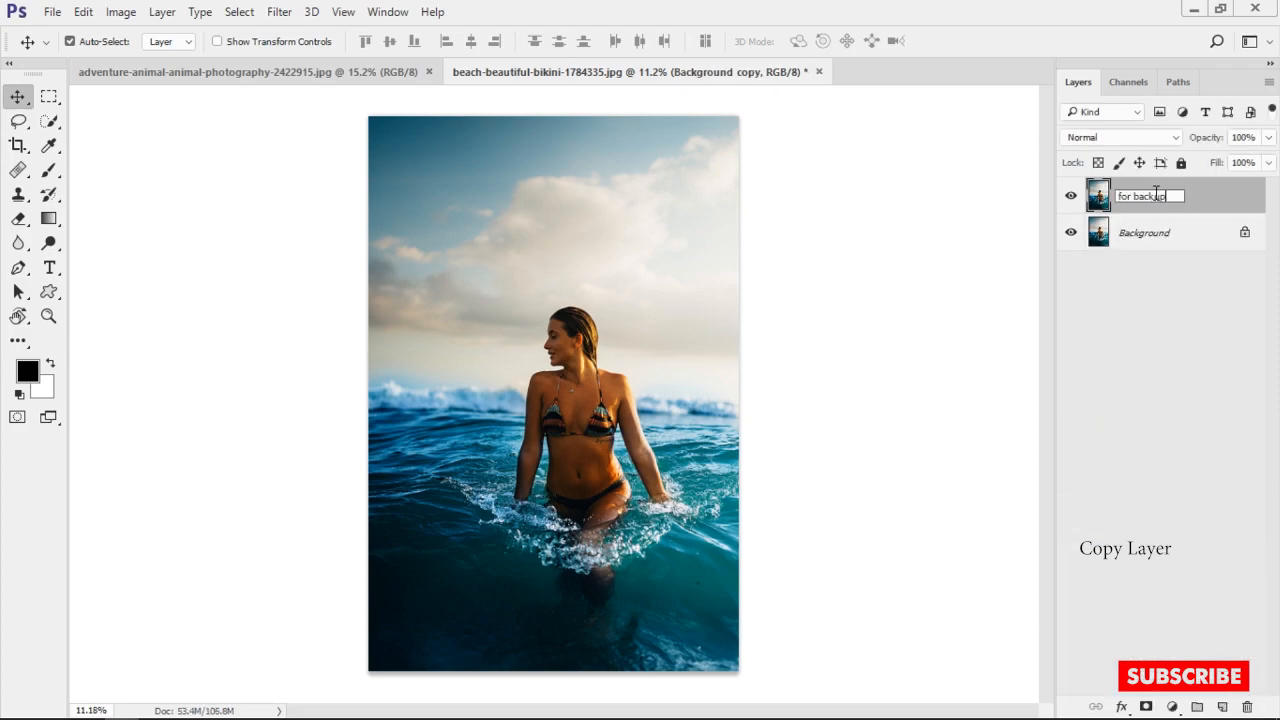
Crop the beach photo at a 4:5 ratio with Content-Aware enabled, extending the canvas above and beside the woman.
left_click(18, 145)
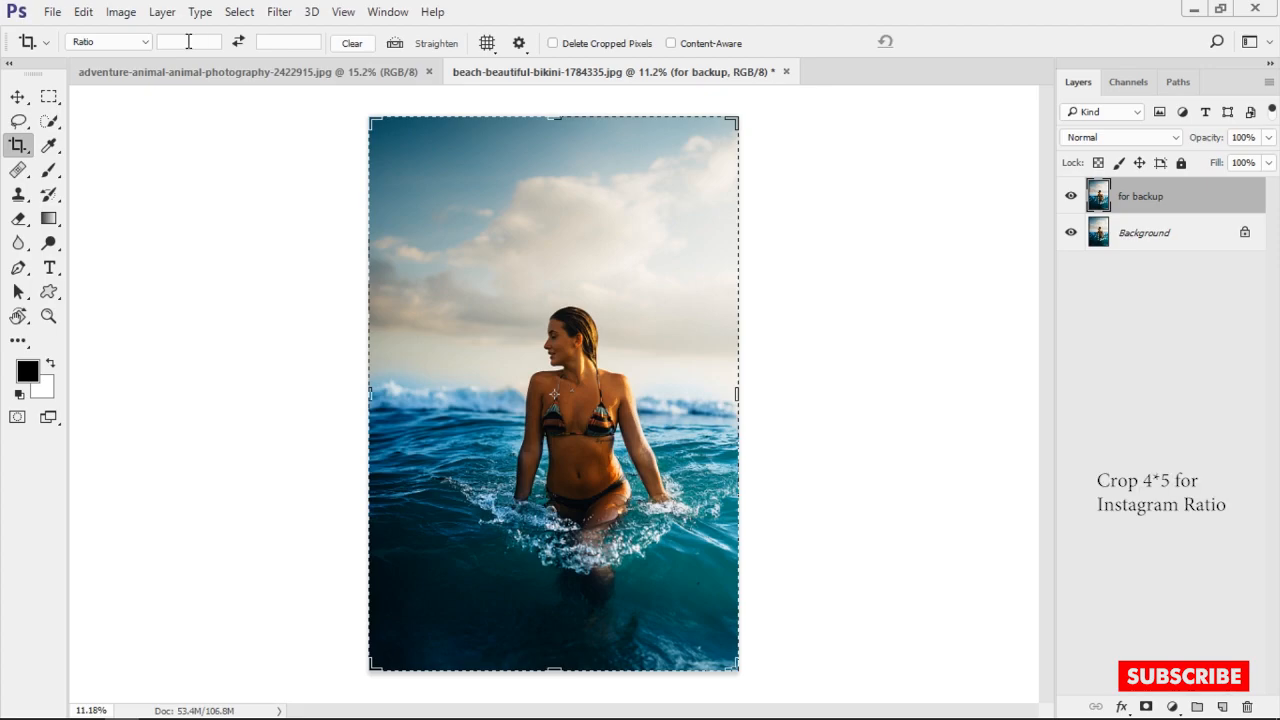
left_click(132, 43)
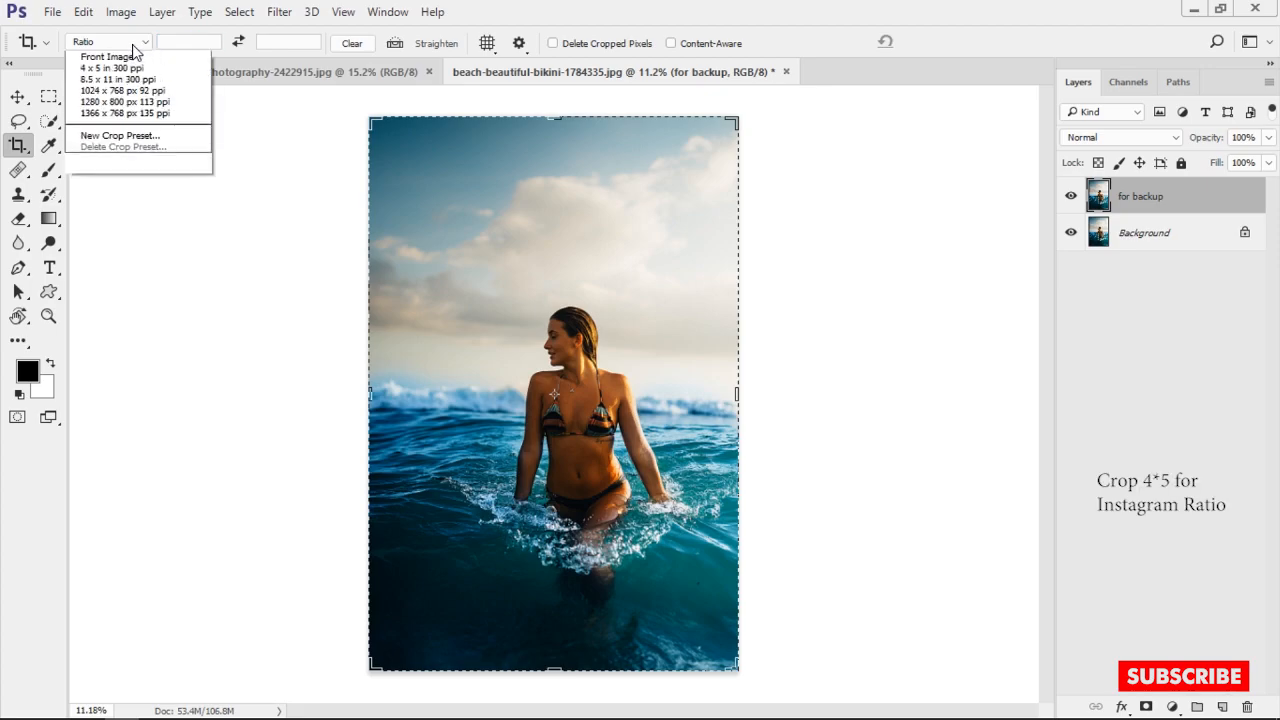
left_click(130, 114)
left_click_drag(370, 118, 287, 101)
mouse_move(547, 338)
left_mouse_down()
mouse_move(551, 306)
mouse_move(537, 345)
left_mouse_up()
left_click(945, 42)
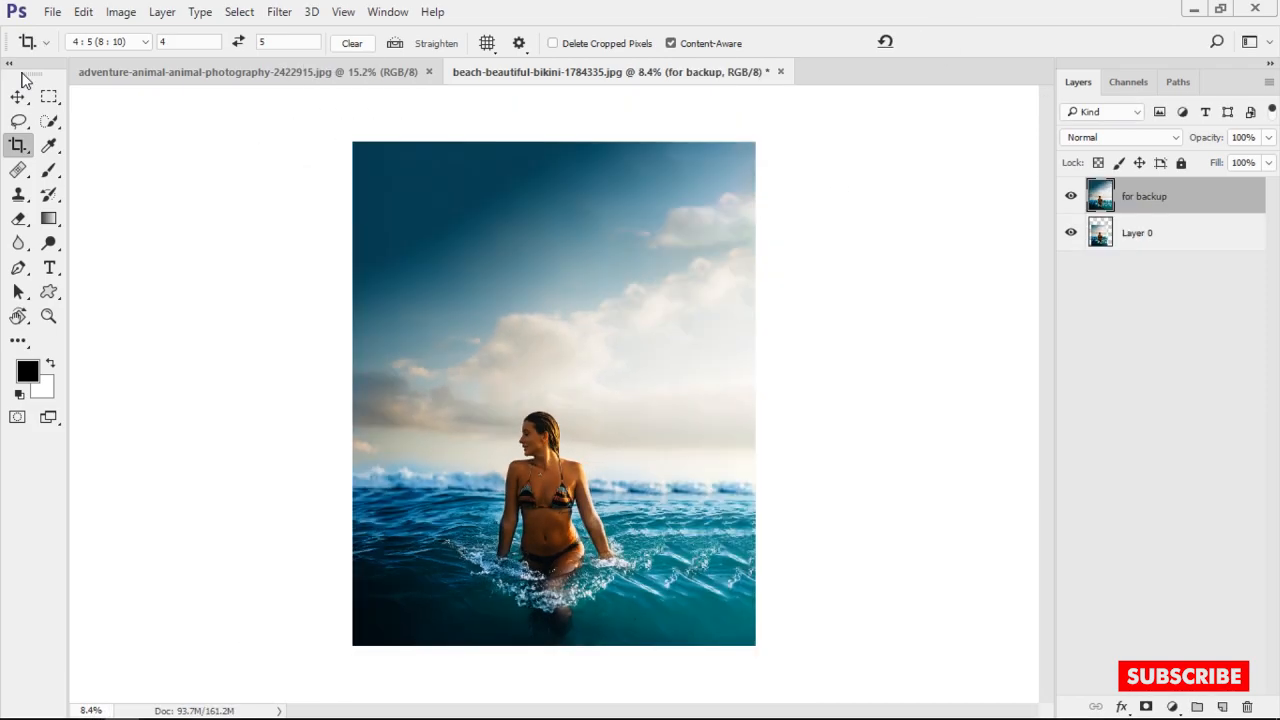
Bring the dolphin photo into the beach document and place it across the upper part of the canvas.
key("v")
left_click(347, 66)
left_click_drag(1135, 200, 525, 268)
scroll(571, 320, "up", 3)
left_click_drag(662, 436, 655, 471)
scroll(606, 397, "down", 2)
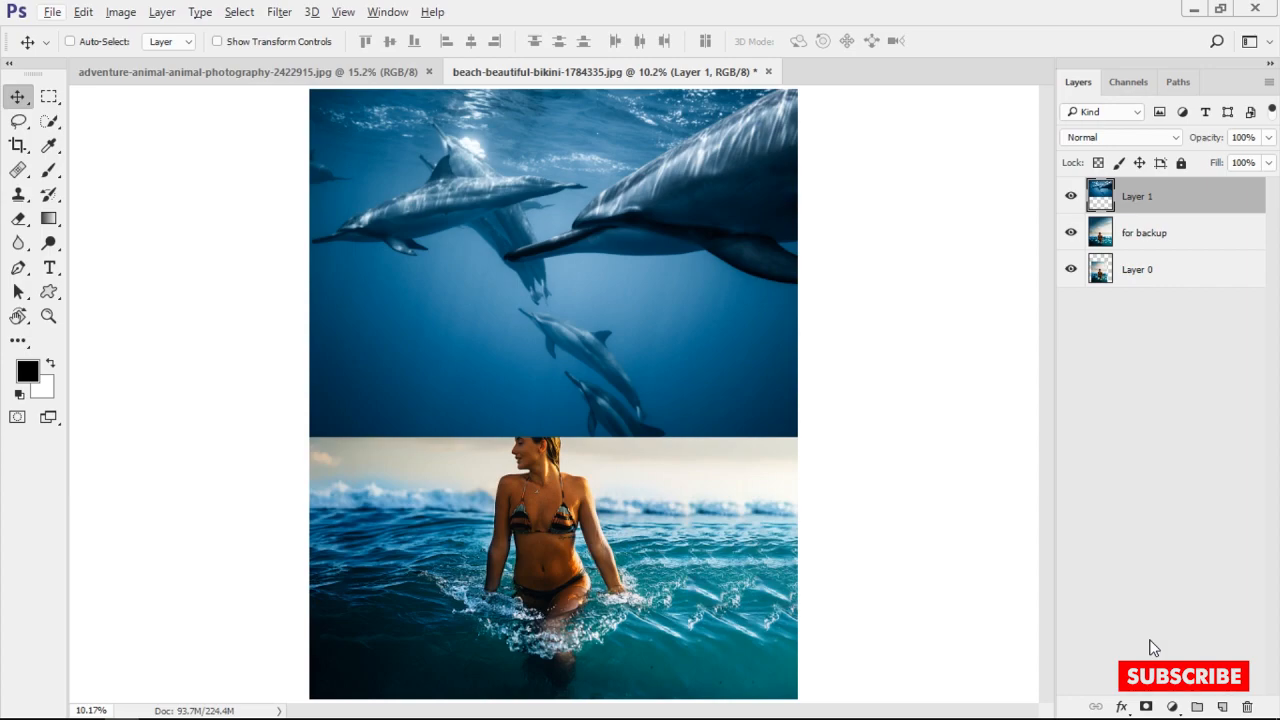
Duplicate the dolphin layer, hide the original, and add a layer mask to the copy.
key("ctrl+j")
left_click(1072, 232)
scroll(480, 363, "down", 1)
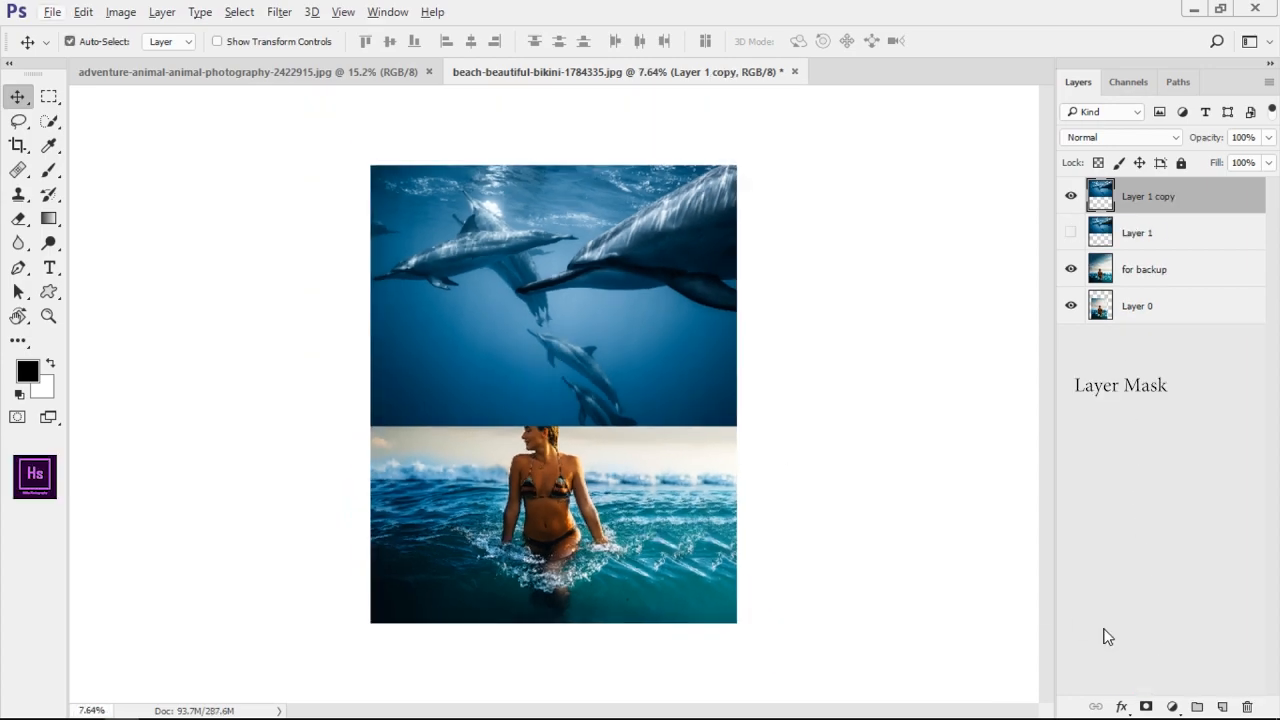
left_click(1147, 707)
scroll(640, 476, "up", 1)
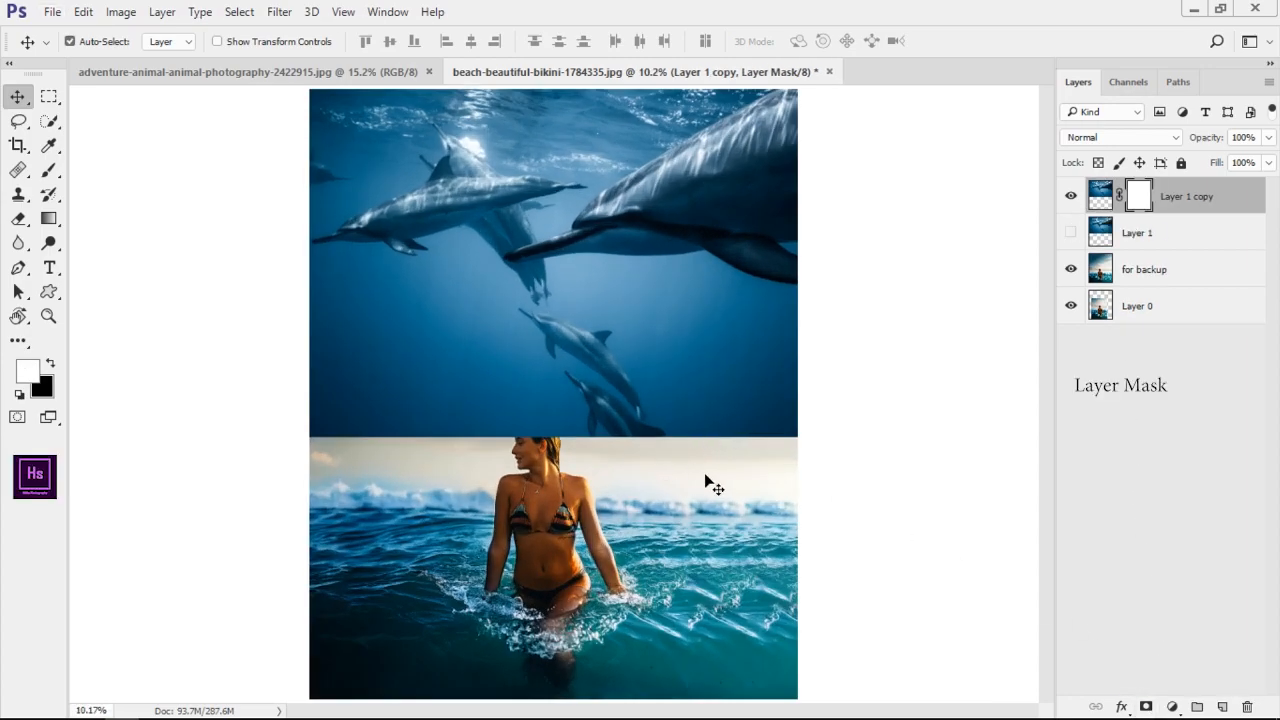
Paint the mask black along the dolphin photo's lower edge with a soft 1755 px brush at 8% flow.
key("g")
key("b")
right_click(411, 386, "alt")
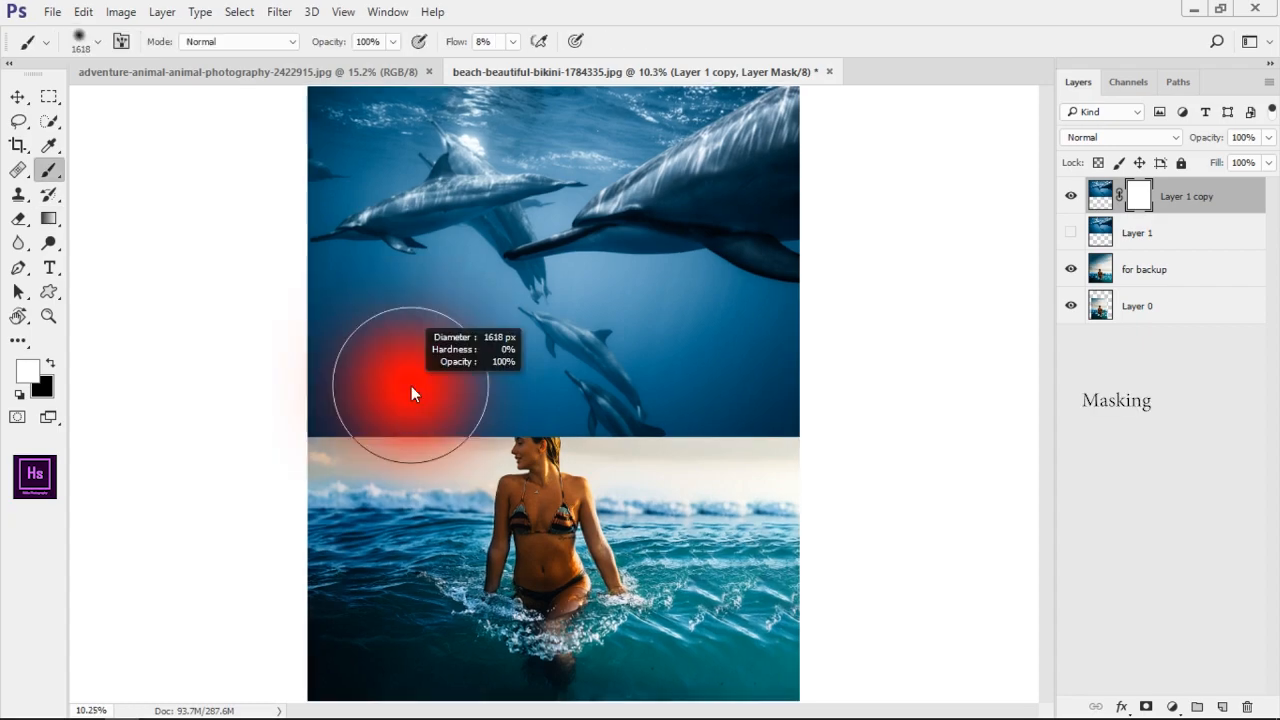
key("x")
right_click(415, 446, "alt")
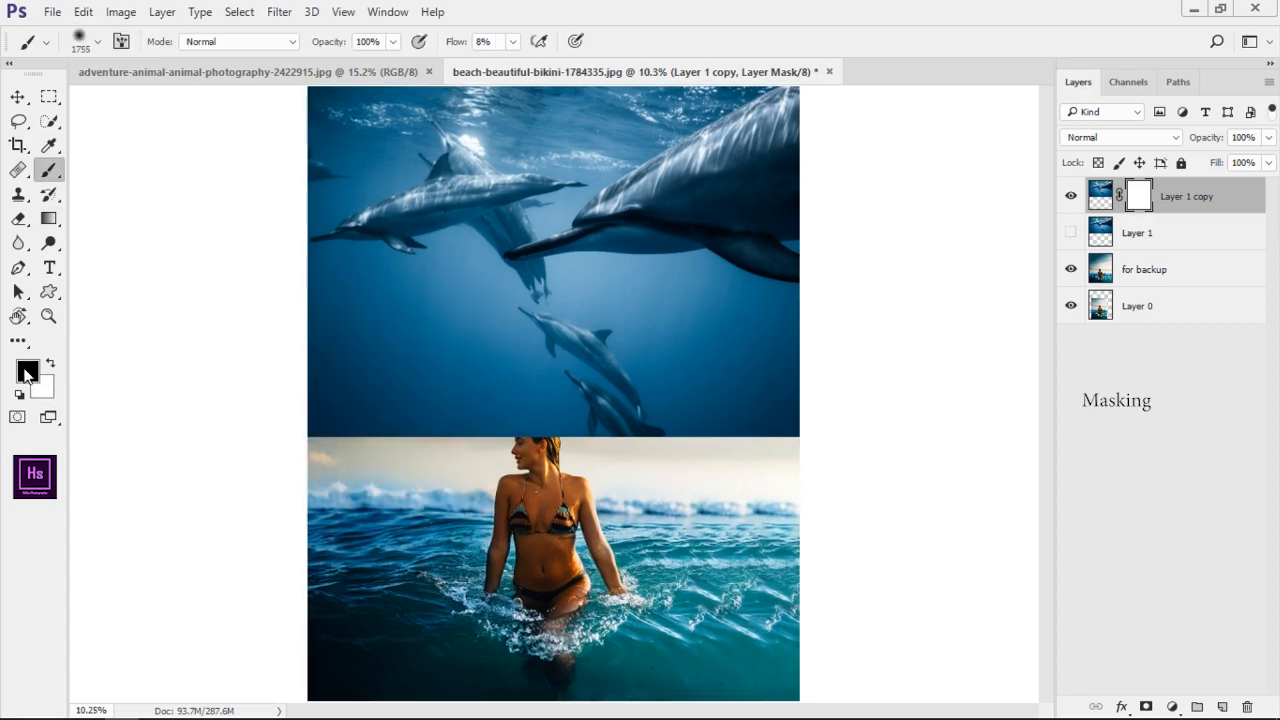
mouse_move(252, 441)
left_mouse_down()
mouse_move(651, 429)
mouse_move(740, 450)
left_mouse_up()
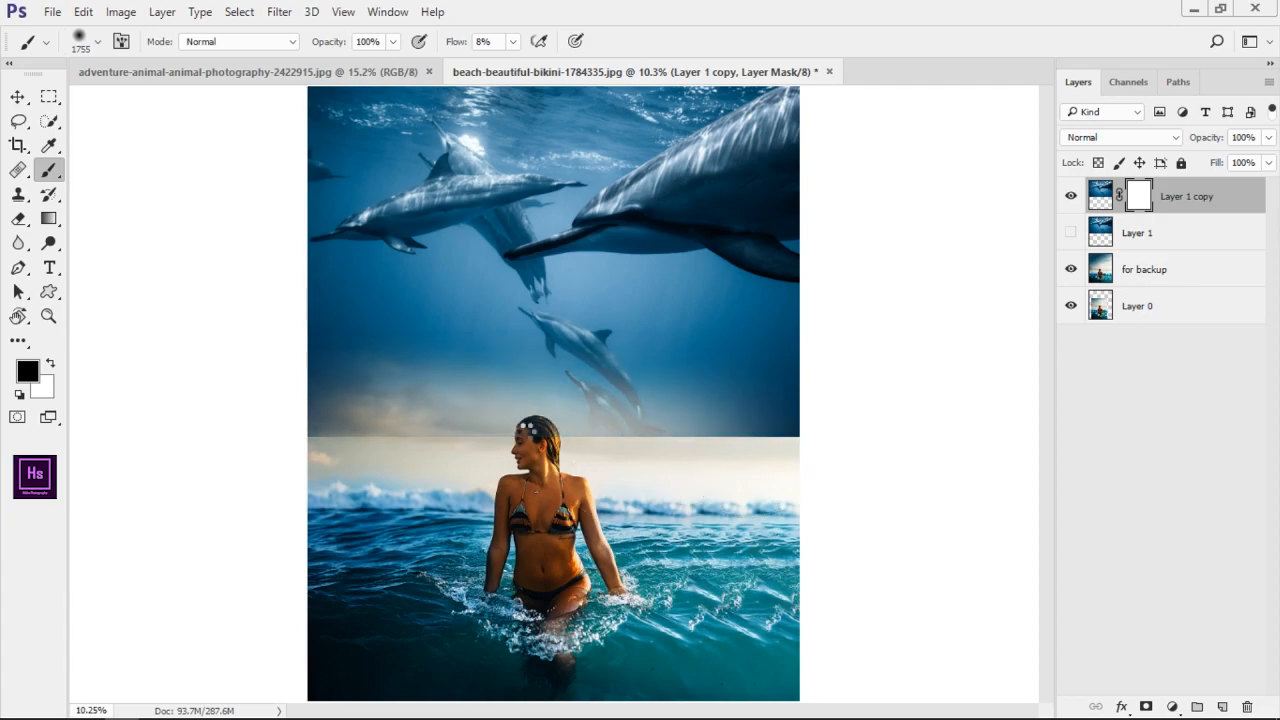
Mask out the remaining hard lower edge of the dolphin photo so the clouds show above the woman.
scroll(620, 422, "up", 2)
left_click_drag(360, 387, 870, 420)
left_click_drag(808, 458, 600, 480)
left_click_drag(625, 430, 730, 420)
scroll(586, 429, "down", 3)
scroll(500, 390, "up", 4)
Fade the water on both sides of the lower dolphins into the clouds with a soft black brush at 5% flow.
right_click(460, 393, "alt")
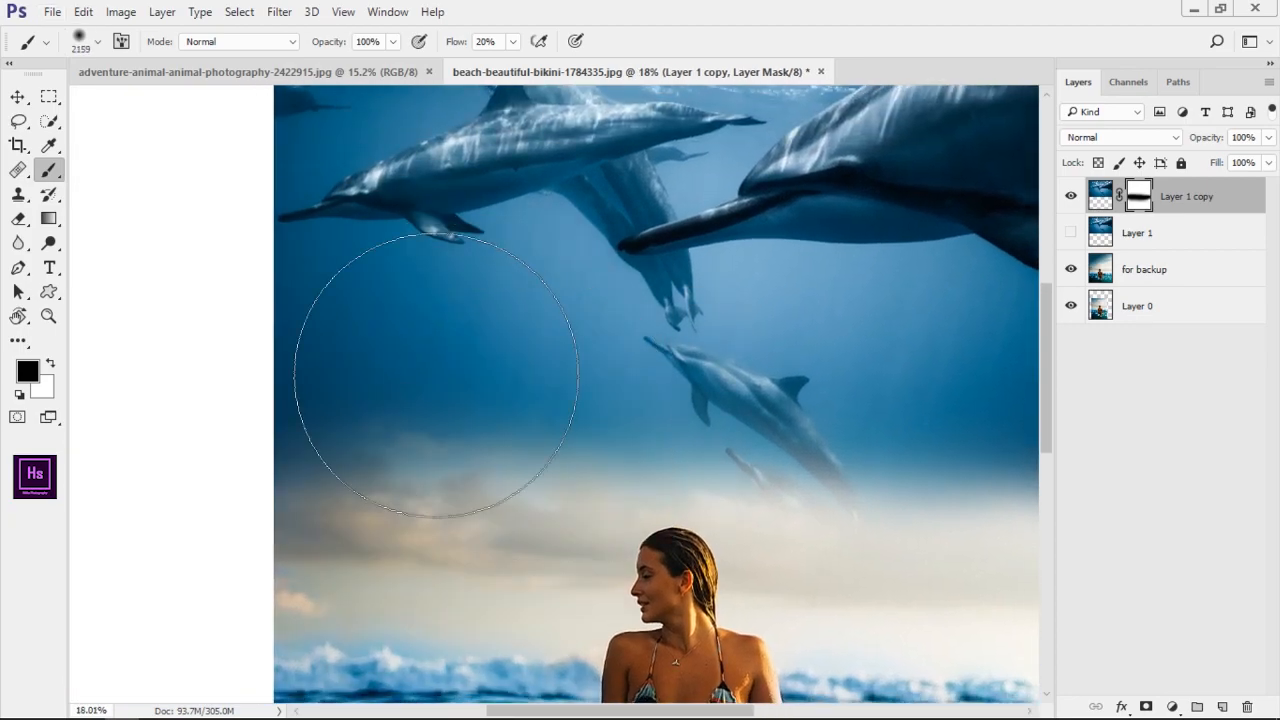
type("5")
left_click_drag(380, 337, 512, 450)
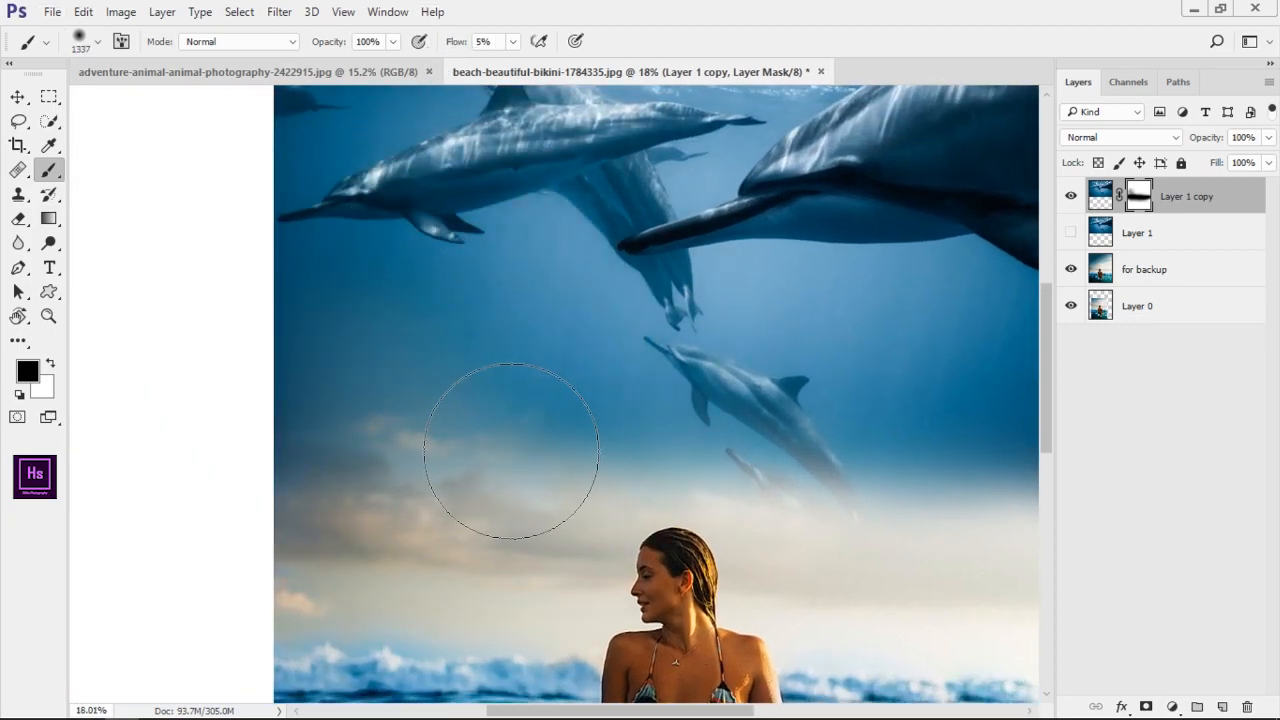
mouse_move(529, 345)
left_mouse_down()
mouse_move(437, 486)
mouse_move(347, 512)
left_mouse_up()
left_click_drag(780, 476, 770, 420)
right_click(783, 382, "alt")
mouse_move(930, 381)
left_mouse_down()
mouse_move(789, 426)
mouse_move(811, 487)
mouse_move(950, 412)
mouse_move(754, 535)
mouse_move(970, 442)
left_mouse_up()
Restore the faded rear body and tail of the lower dolphin by painting white on the mask at 100% flow.
scroll(675, 486, "up", 5)
left_click_drag(675, 486, 717, 360)
right_click(717, 360, "alt")
key("x")
key("shift+0")
left_click_drag(620, 300, 758, 489)
Mask out the water directly beneath the lower dolphin's tail with a hard black brush at 100% flow.
scroll(758, 489, "up", 6)
right_click(765, 522, "alt")
key("x")
left_click_drag(664, 514, 843, 520)
scroll(785, 489, "up", 3)
right_click(786, 489, "alt")
scroll(755, 450, "up", 4)
left_click_drag(758, 510, 756, 443)
right_click(756, 443, "alt")
Trace the outer edge of the dolphin's tail fluke in black on the mask, starting with a 9 px brush.
scroll(756, 443, "up", 3)
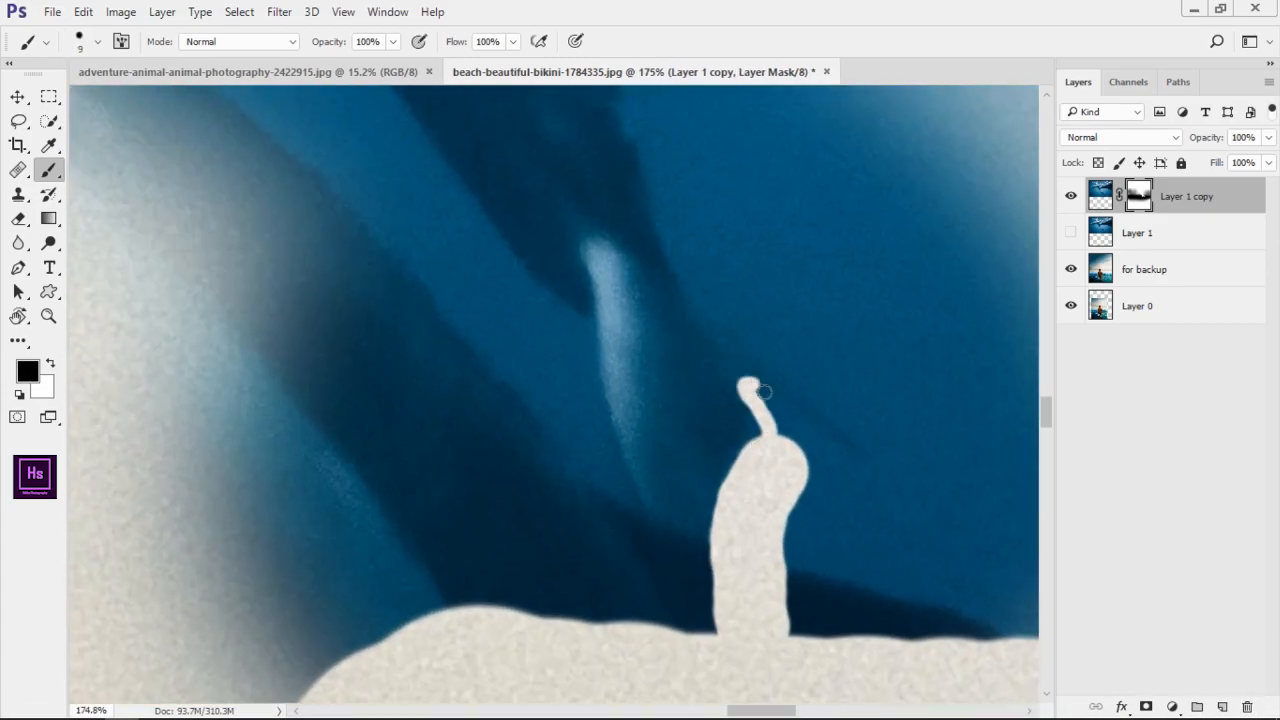
left_click_drag(796, 378, 688, 245)
left_click_drag(692, 196, 757, 549)
right_click(752, 598, "alt")
mouse_move(752, 605)
left_mouse_down()
mouse_move(712, 488)
mouse_move(692, 365)
left_mouse_up()
mouse_move(692, 350)
left_mouse_down()
mouse_move(708, 549)
mouse_move(678, 492)
left_mouse_up()
scroll(672, 474, "down", 6)
Trace the dolphin's back edge from the tail up to the dorsal fin with a 17 px black brush.
scroll(676, 468, "up", 3)
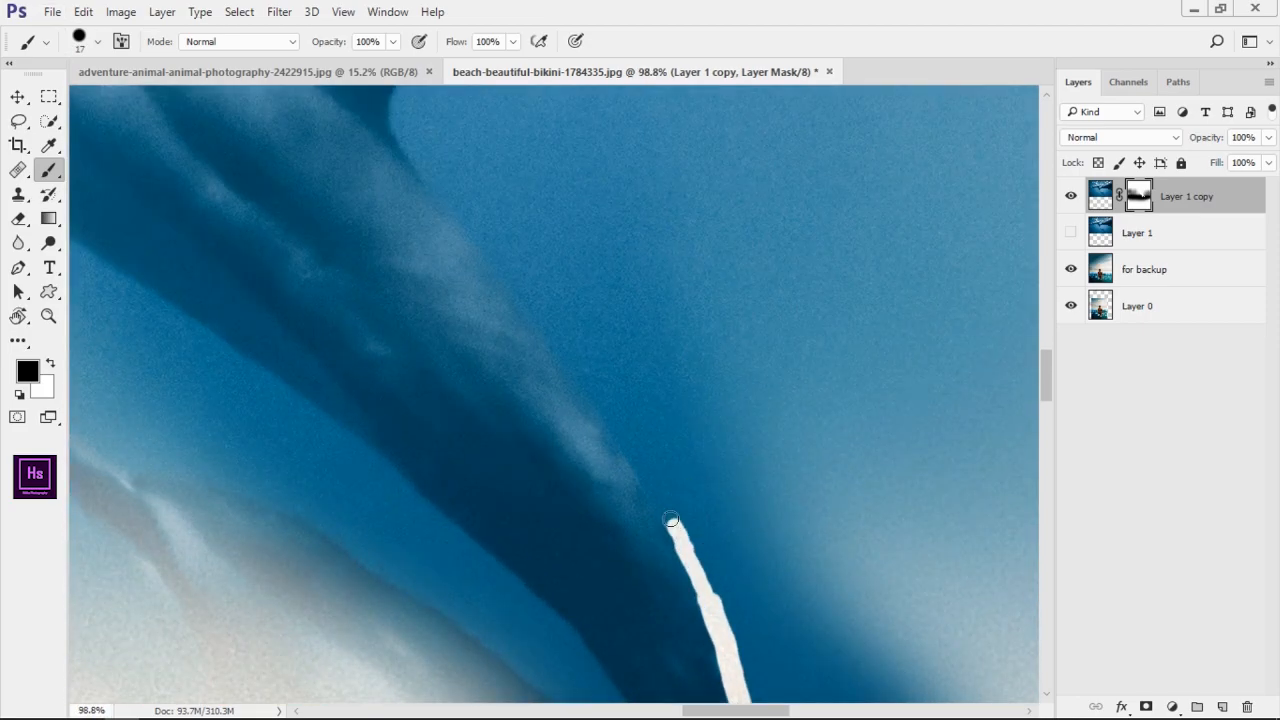
left_click_drag(605, 407, 646, 478)
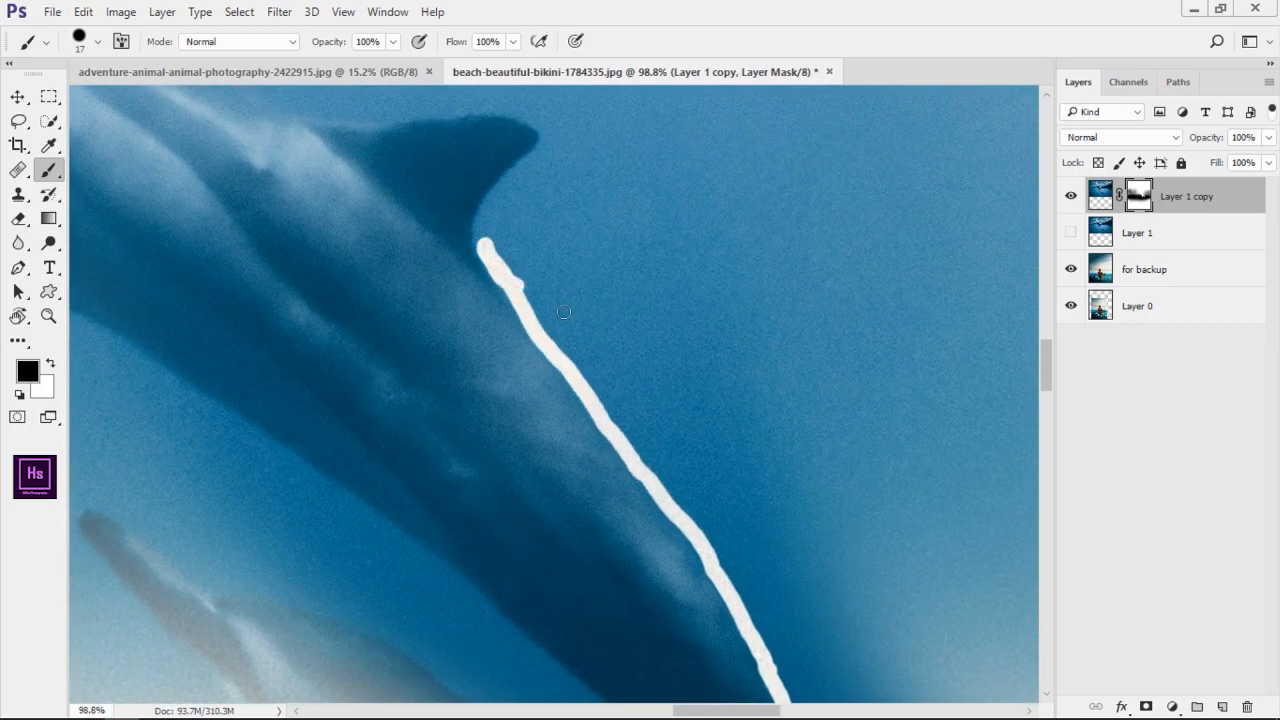
scroll(648, 400, "down", 3)
scroll(552, 308, "up", 3)
left_click_drag(550, 308, 592, 473)
Outline the dorsal fin and the upper back of the dolphin on the mask with a 25 px black brush.
key("bracketright")
key("bracketright")
mouse_move(447, 345)
left_mouse_down()
mouse_move(894, 512)
mouse_move(527, 372)
mouse_move(365, 347)
left_mouse_up()
scroll(654, 420, "down", 4)
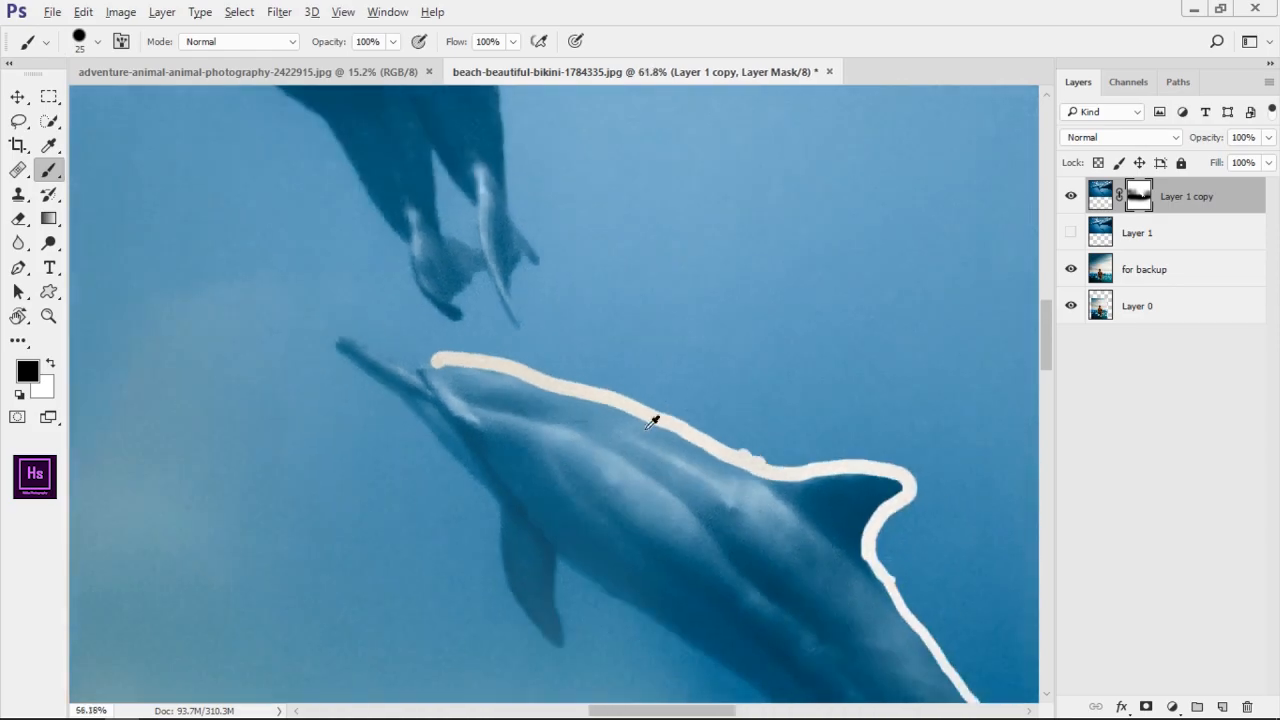
Trace the near side of the tail fluke and the dolphin's belly edge in black on the mask.
scroll(730, 515, "up", 4)
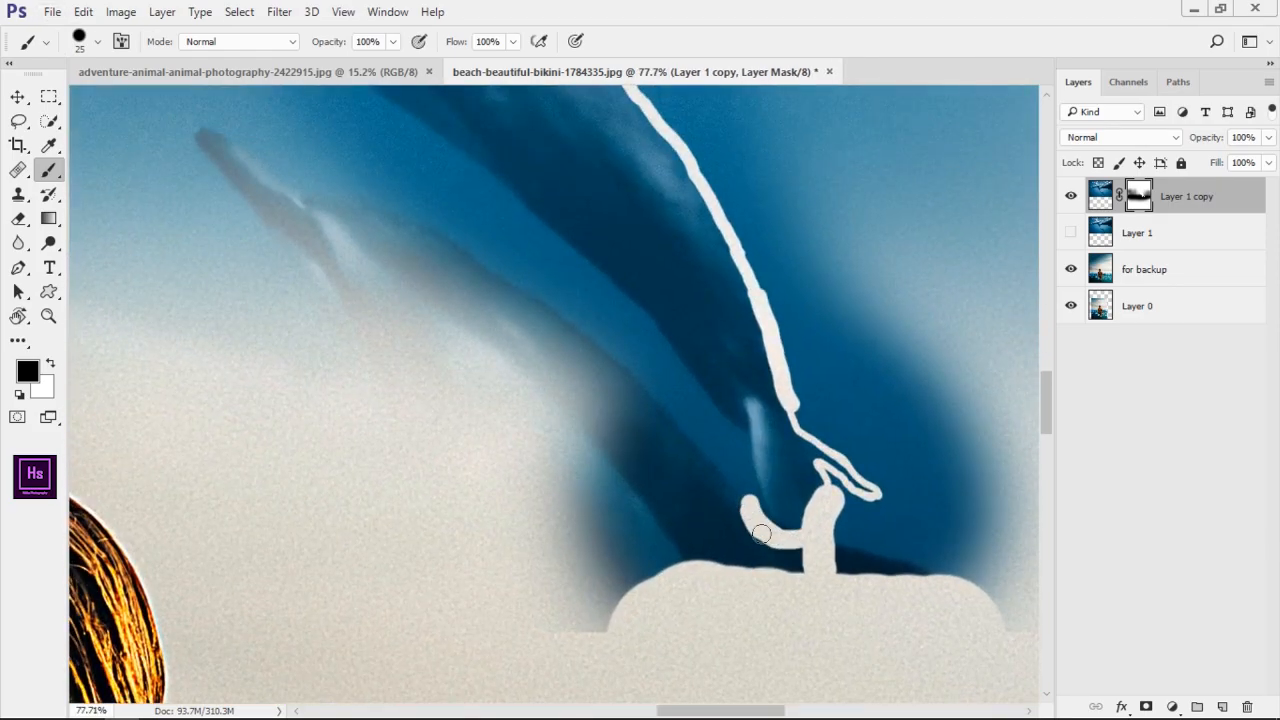
scroll(761, 531, "up", 3)
mouse_move(723, 433)
left_mouse_down()
mouse_move(762, 604)
mouse_move(678, 483)
mouse_move(842, 590)
mouse_move(893, 672)
left_mouse_up()
mouse_move(880, 658)
left_mouse_down()
mouse_move(699, 533)
mouse_move(771, 609)
mouse_move(586, 477)
mouse_move(635, 550)
mouse_move(468, 450)
left_mouse_up()
scroll(804, 606, "down", 1)
scroll(528, 524, "down", 8)
scroll(688, 628, "up", 6)
right_click(791, 629, "alt")
scroll(780, 350, "down", 3)
left_click_drag(775, 424, 713, 497)
scroll(712, 498, "up", 5)
key("ctrl+z")
left_click_drag(711, 636, 690, 568)
scroll(672, 556, "up", 6)
right_click(691, 545, "alt")
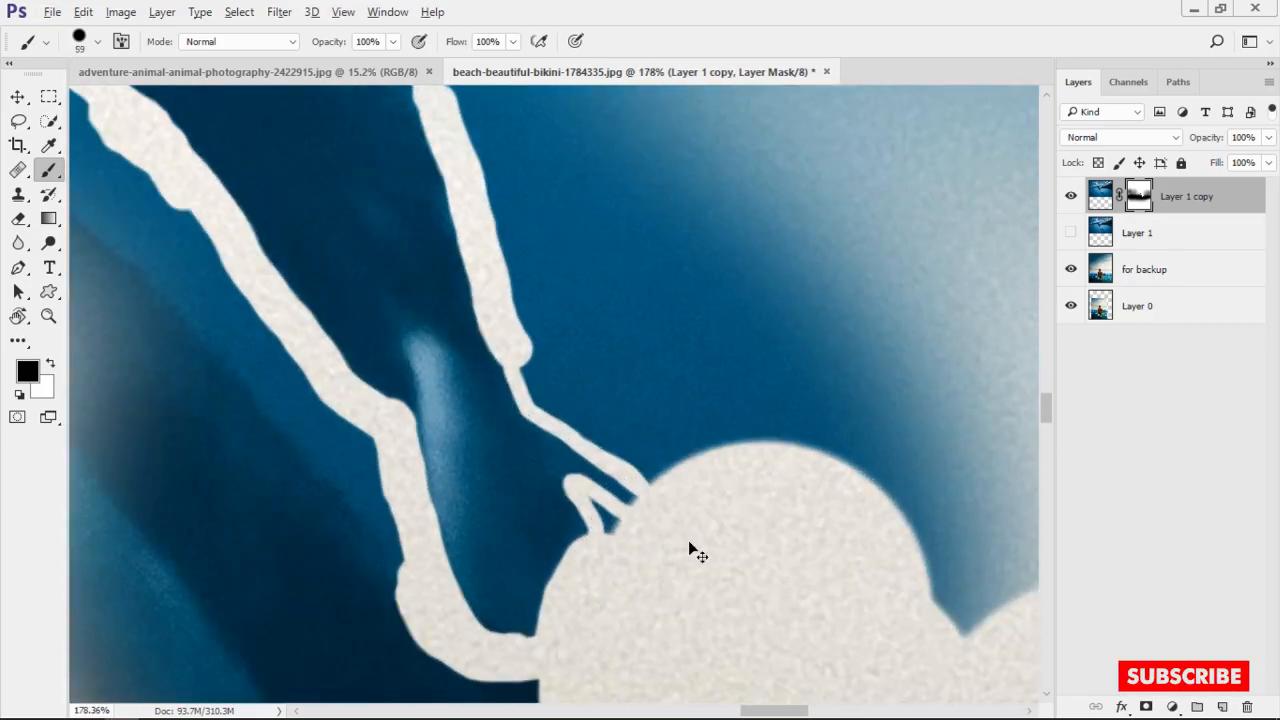
key("ctrl+z")
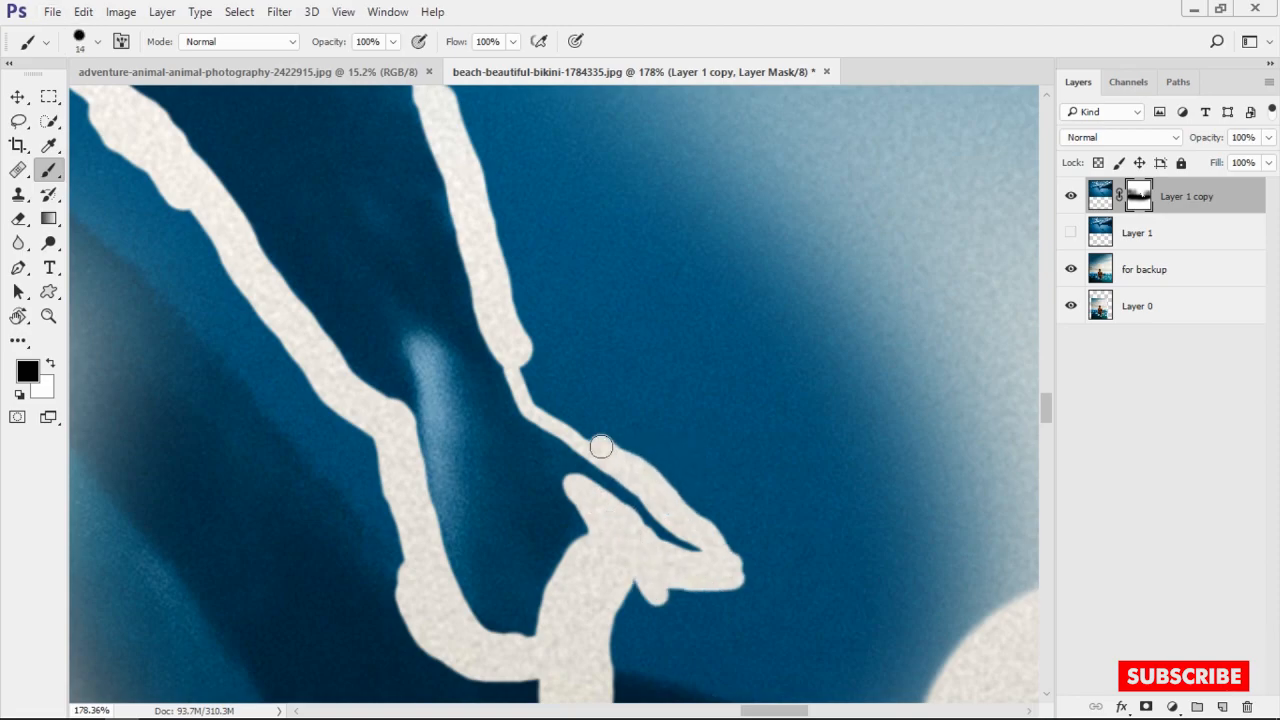
Mask out the water around the tail fluke's outer edge, beginning with a 14 px black brush.
mouse_move(605, 394)
left_mouse_down()
mouse_move(726, 543)
mouse_move(528, 303)
left_mouse_up()
scroll(530, 305, "down", 4)
right_click(720, 470, "alt")
mouse_move(752, 492)
left_mouse_down()
mouse_move(703, 480)
mouse_move(470, 494)
mouse_move(658, 583)
left_mouse_up()
Mask out a wide band below the dolphin's belly, covering much of the second dolphin, with a large hard black brush.
scroll(478, 480, "down", 6)
right_click(635, 576, "alt")
mouse_move(601, 563)
left_mouse_down()
mouse_move(557, 467)
mouse_move(396, 296)
mouse_move(230, 195)
left_mouse_up()
scroll(440, 355, "down", 8)
scroll(537, 420, "up", 8)
Mask out the water beside the tail and along the dolphin's back up to the dorsal fin using a 131 px brush.
left_click_drag(598, 507, 540, 441)
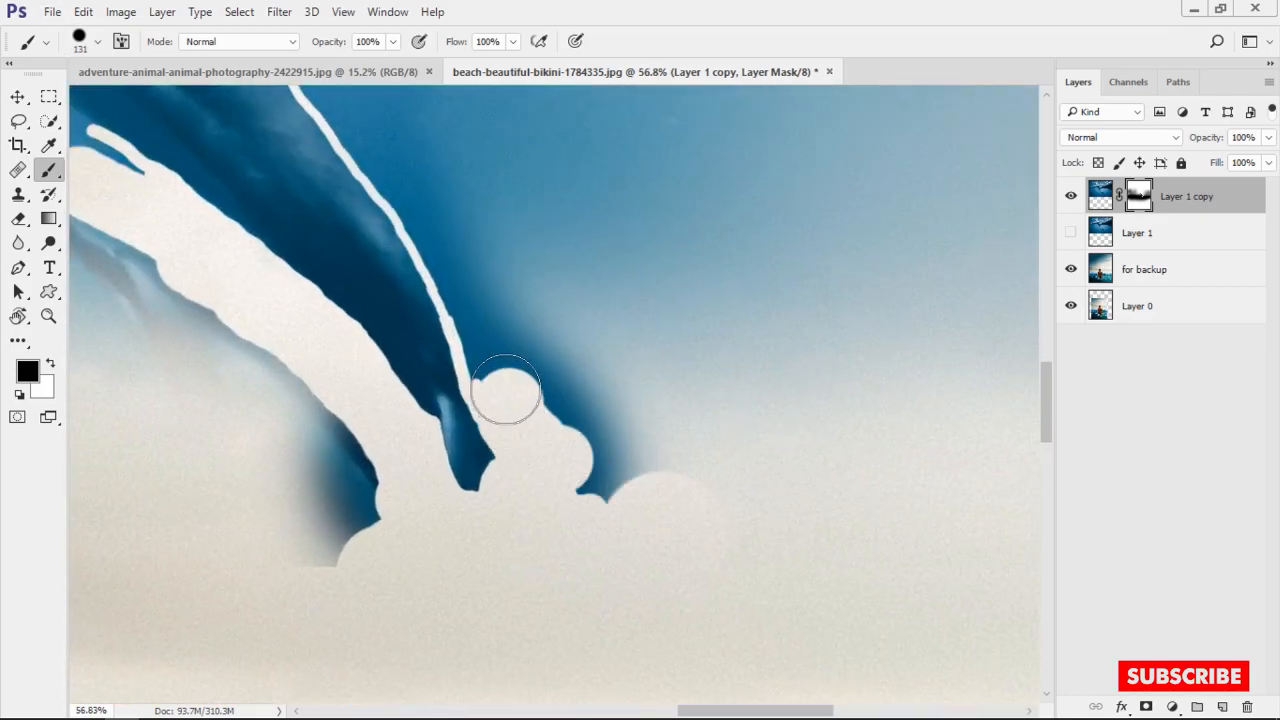
scroll(506, 390, "down", 2)
mouse_move(586, 514)
left_mouse_down()
mouse_move(535, 382)
mouse_move(457, 263)
left_mouse_up()
scroll(600, 371, "down", 5)
Fade the leftover dark water around the dolphin's tail with a soft 223 px black brush at 12% flow.
scroll(683, 427, "up", 4)
left_click_drag(456, 43, 345, 49)
right_click(743, 418, "alt")
scroll(680, 427, "up", 4)
left_click_drag(680, 427, 714, 549)
left_click_drag(360, 490, 140, 290)
left_click_drag(590, 390, 586, 497)
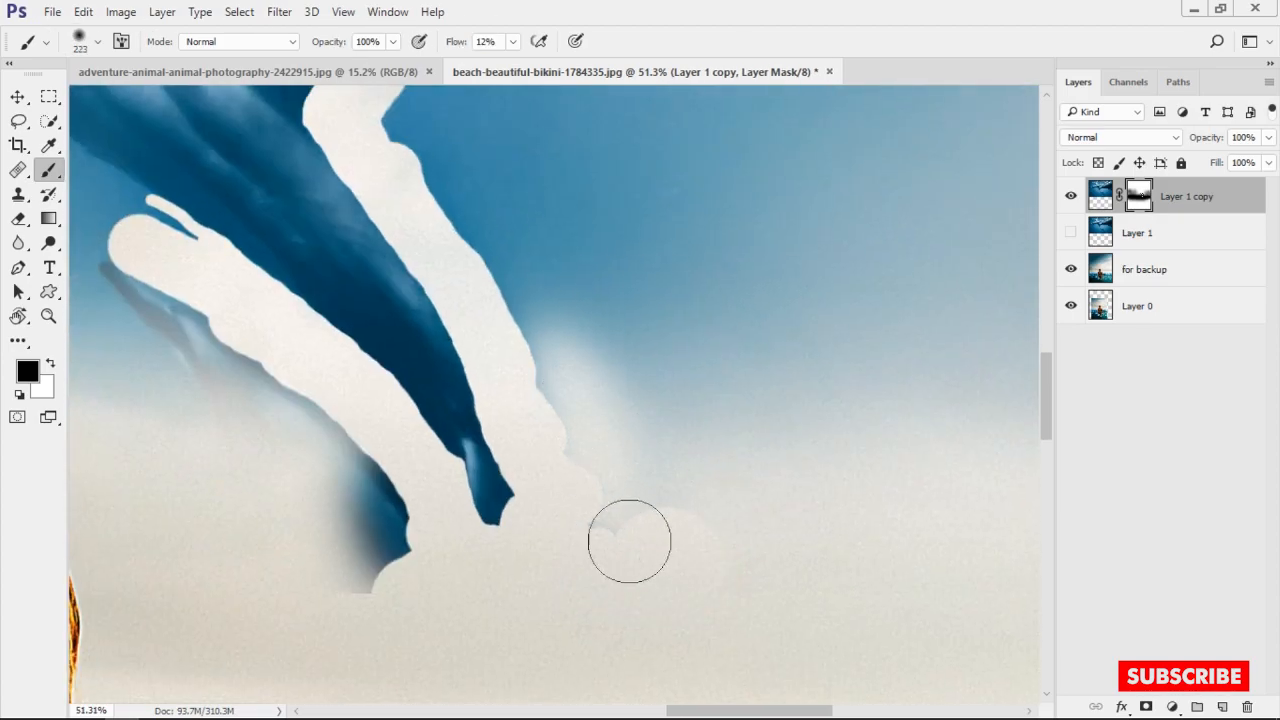
left_click_drag(692, 494, 739, 560)
mouse_move(630, 520)
left_mouse_down()
mouse_move(546, 334)
mouse_move(477, 245)
mouse_move(652, 507)
left_mouse_up()
left_click_drag(645, 470, 603, 354)
Mask out the faint remains of the second dolphin below the belly with the soft 223 px brush.
scroll(720, 388, "down", 6)
scroll(560, 515, "up", 6)
mouse_move(946, 546)
left_mouse_down()
mouse_move(966, 439)
mouse_move(939, 538)
mouse_move(771, 309)
left_mouse_up()
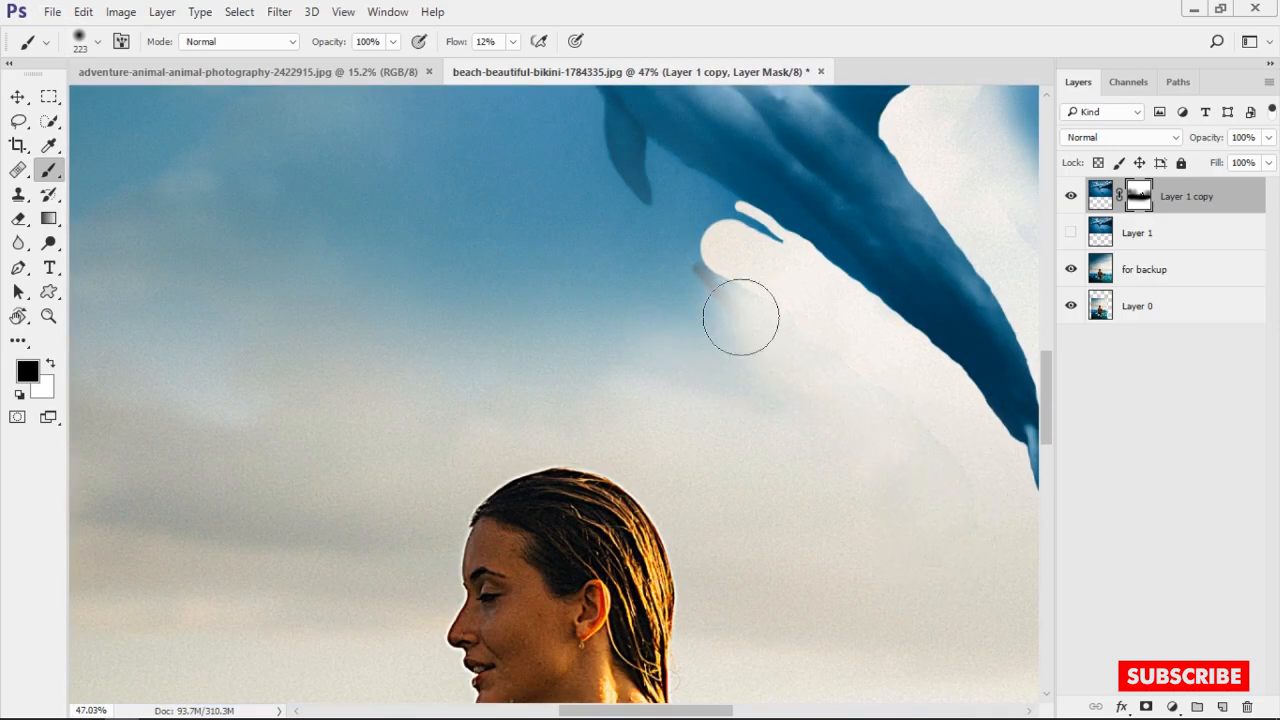
left_click_drag(740, 360, 664, 246)
Fade the open water behind the dolphin's back into the clouds with a soft black brush of about 674 px at 12% flow.
scroll(694, 300, "down", 6)
scroll(900, 288, "up", 5)
right_click(658, 349, "alt")
left_click_drag(658, 345, 545, 212)
left_click_drag(611, 382, 667, 543)
left_click_drag(640, 360, 718, 493)
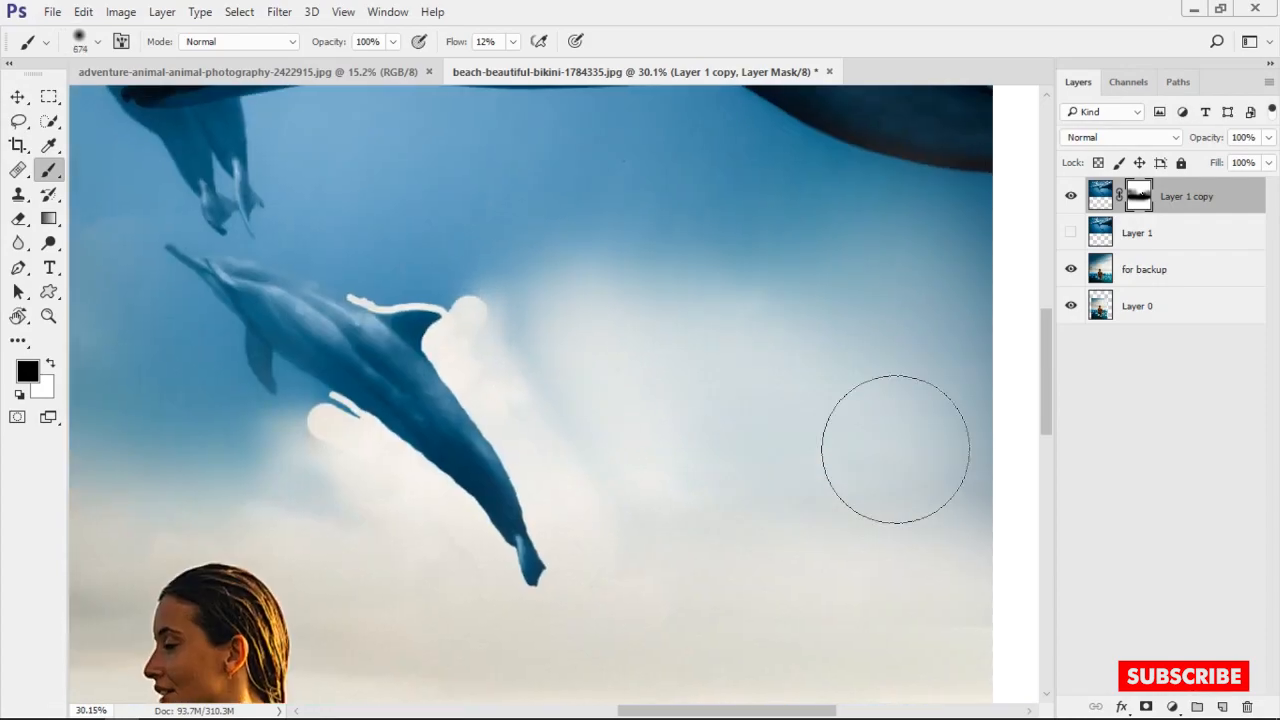
scroll(712, 480, "down", 7)
scroll(660, 368, "up", 8)
left_click_drag(655, 388, 786, 477)
right_click(740, 420, "alt")
left_click_drag(643, 296, 849, 600)
Blend the masked area under the dolphin's belly and the water in front of it into the clouds.
scroll(560, 436, "down", 6)
scroll(549, 430, "up", 6)
left_click_drag(471, 357, 236, 258)
left_click_drag(294, 391, 690, 517)
left_click_drag(520, 391, 257, 400)
scroll(400, 370, "down", 5)
scroll(510, 335, "up", 7)
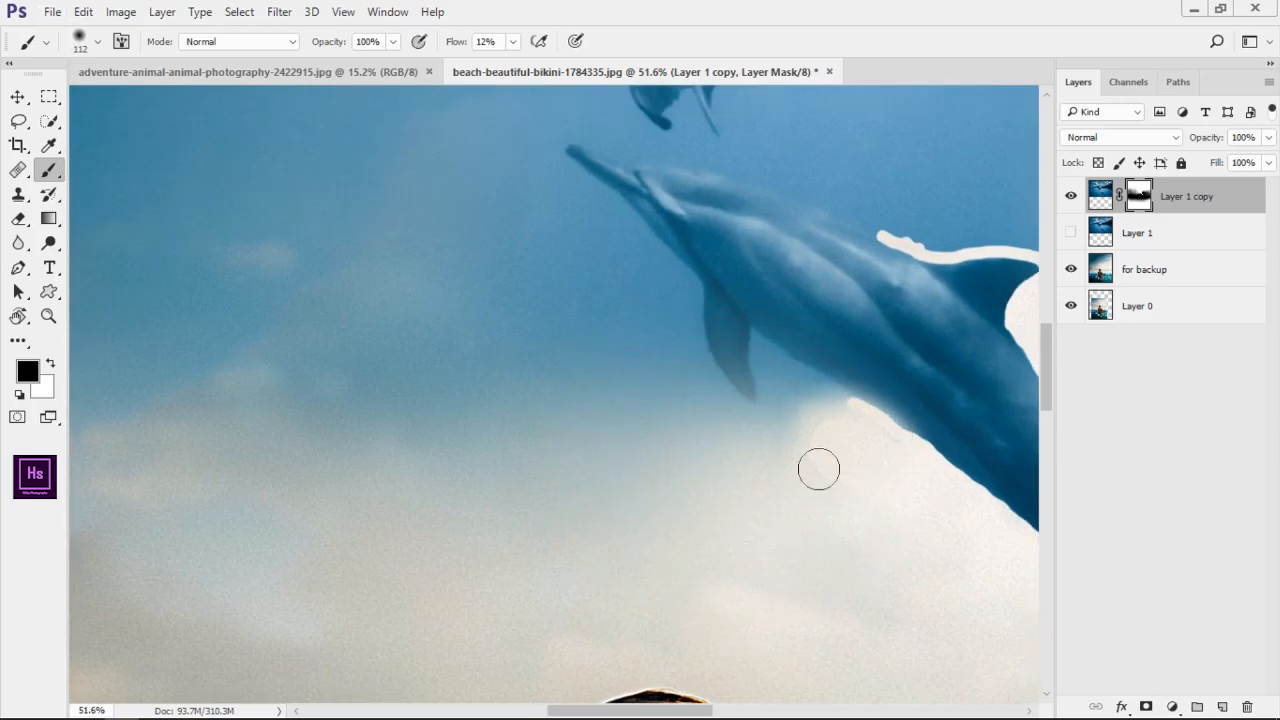
Restore the water over the masked outline around the dorsal fin and upper back with a soft white brush at 12% flow.
scroll(821, 440, "down", 8)
scroll(606, 408, "up", 8)
key("x")
right_click(622, 362, "alt")
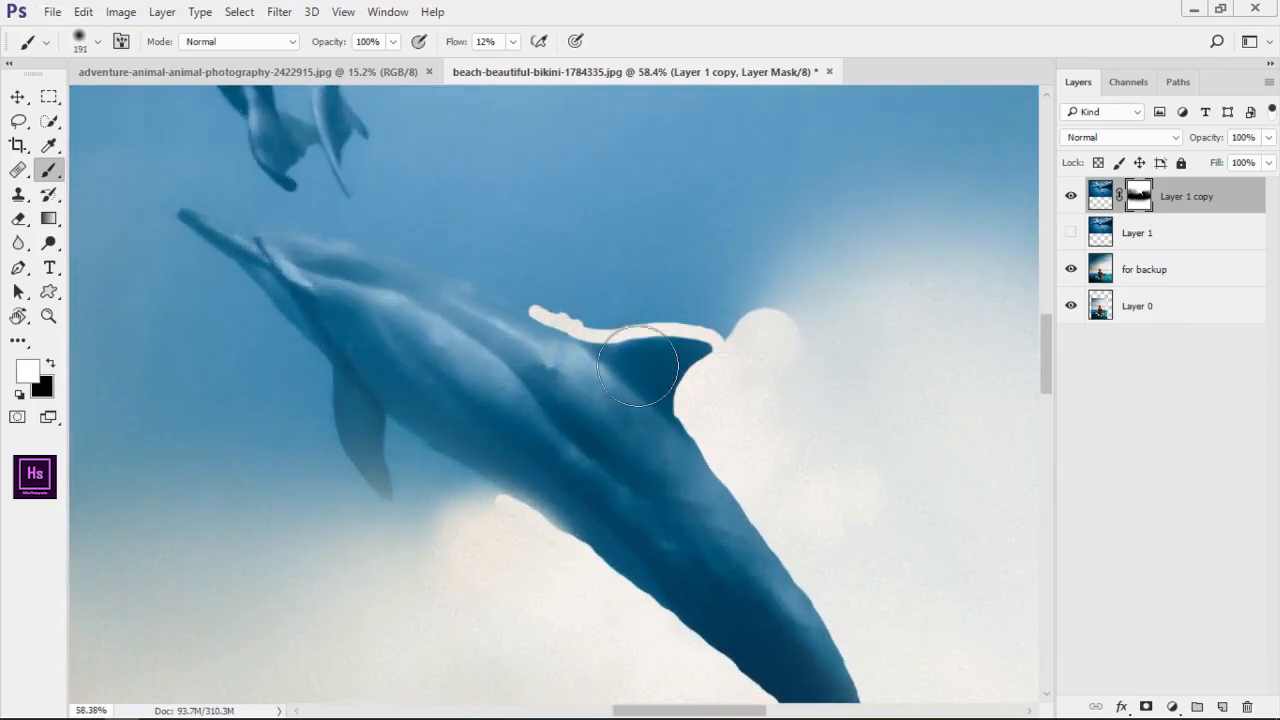
left_click_drag(722, 328, 888, 278)
scroll(848, 262, "down", 5)
left_click_drag(843, 337, 596, 437)
Restore a light water tint along the dolphin's back and tail with a soft 494 px white brush at 1% flow.
right_click(600, 420, "alt")
left_click_drag(460, 42, 449, 42)
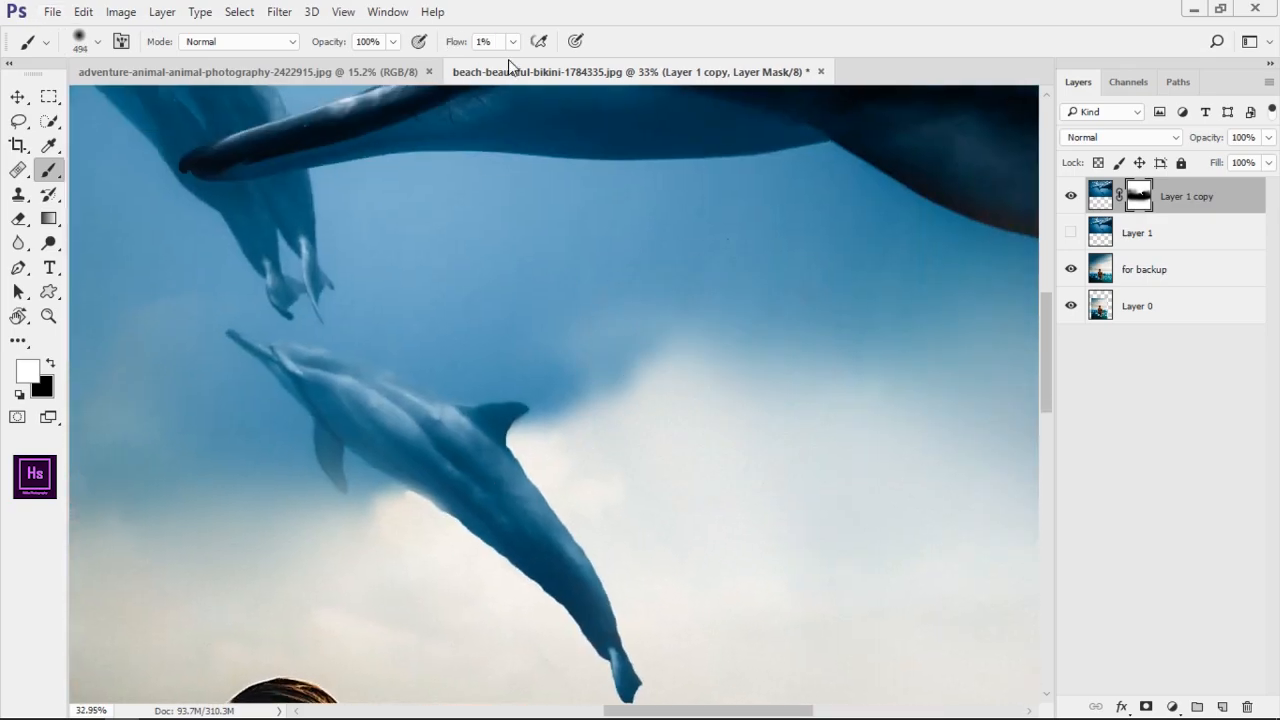
left_click_drag(600, 430, 757, 600)
scroll(600, 320, "down", 4)
Restore water haze over the bright clouds behind the dolphin with a very large soft white brush at 3% flow.
right_click(729, 449, "alt")
left_click_drag(460, 42, 456, 42)
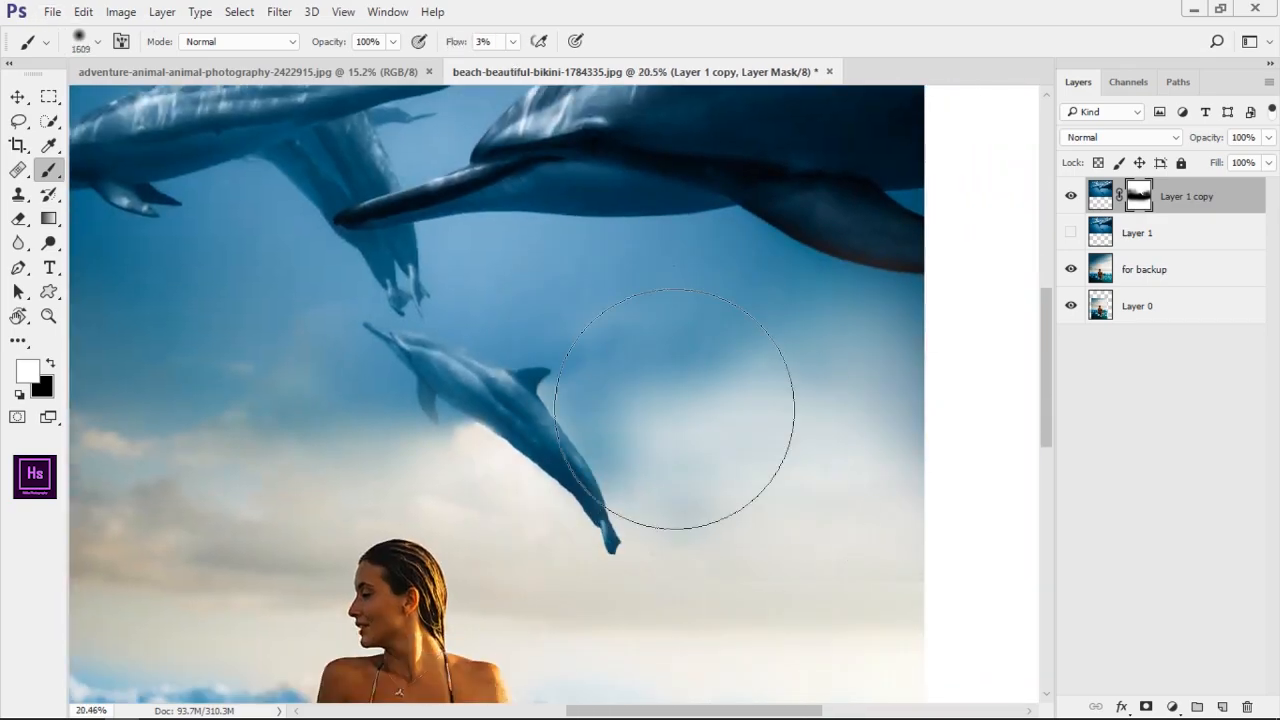
left_click_drag(832, 389, 688, 461)
Blend the water tint around the dolphin's belly and tail with smaller soft white brushes, reducing the flow to 1%.
scroll(440, 445, "up", 4)
right_click(620, 410, "alt")
mouse_move(440, 445)
left_mouse_down()
mouse_move(644, 426)
mouse_move(596, 438)
left_mouse_up()
left_click_drag(682, 397, 798, 382)
left_click_drag(958, 507, 865, 510)
right_click(700, 463, "alt")
left_click_drag(460, 42, 456, 42)
left_click_drag(797, 420, 880, 460)
right_click(846, 371, "alt")
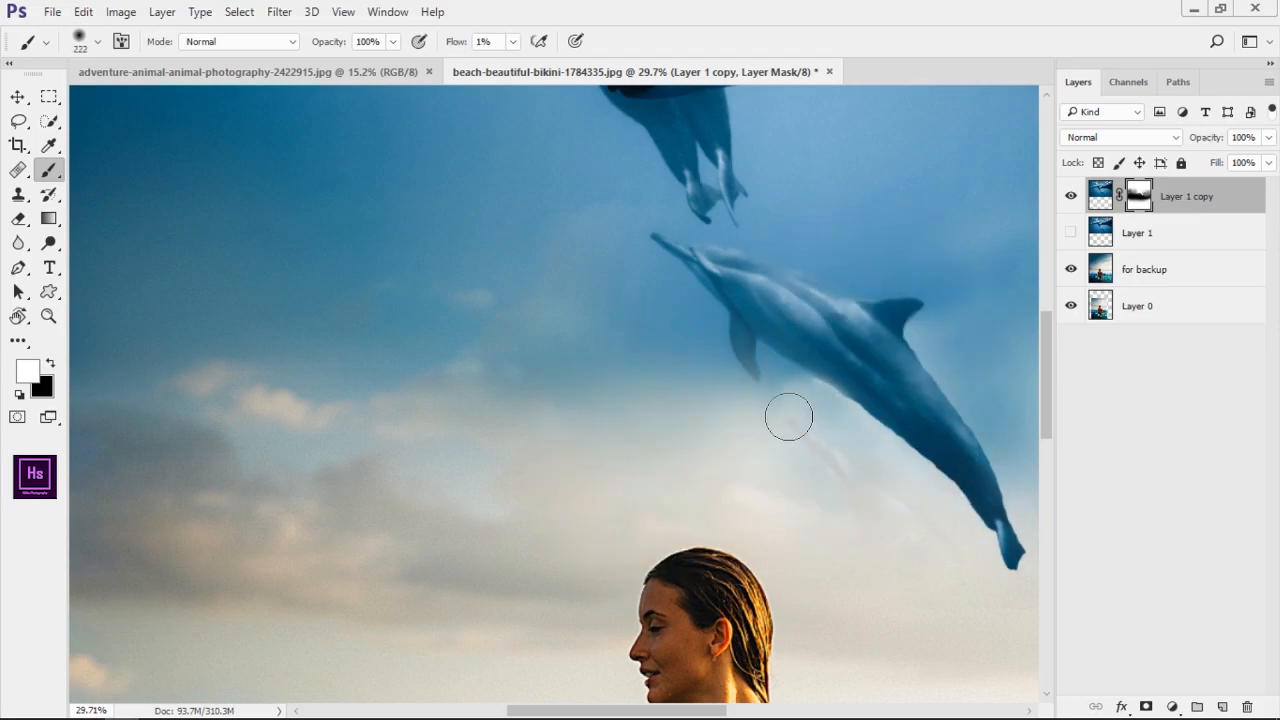
Fade the remaining seam in the sky beside the woman with a soft 495 px black brush, raising the flow to 8%.
scroll(790, 392, "down", 3)
scroll(671, 371, "up", 2)
right_click(593, 467, "alt")
key("x")
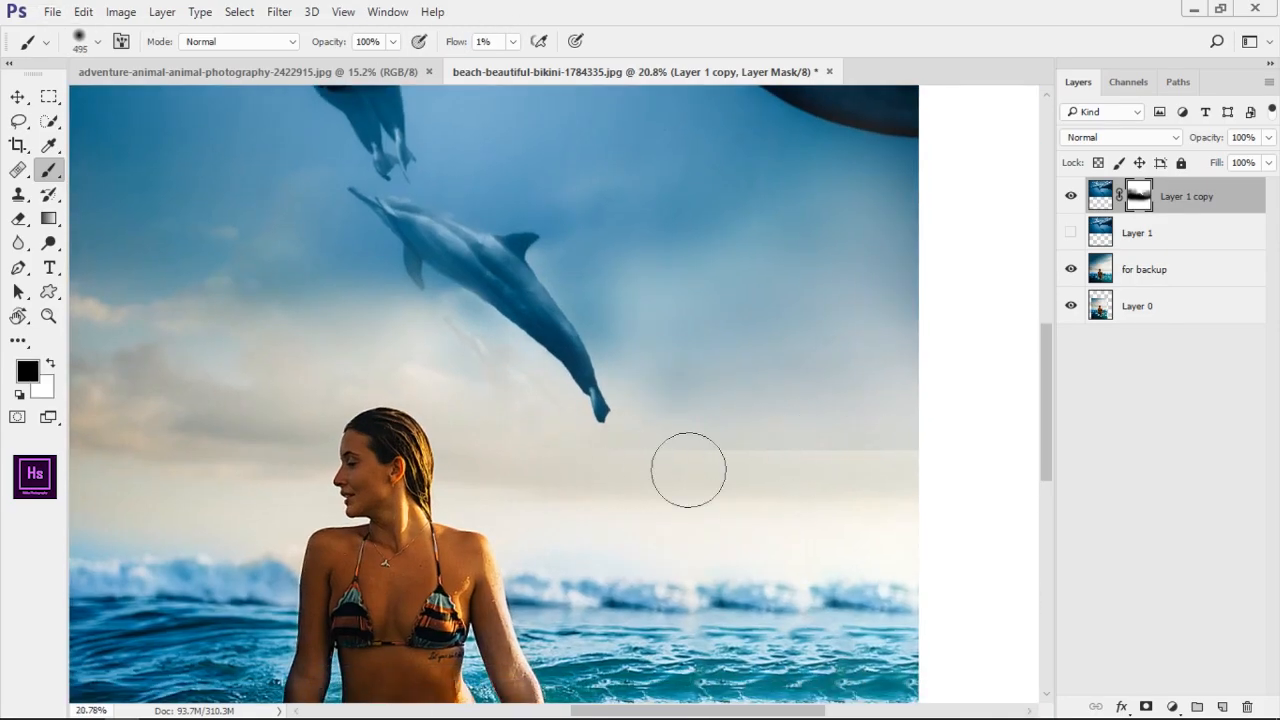
scroll(815, 451, "down", 3)
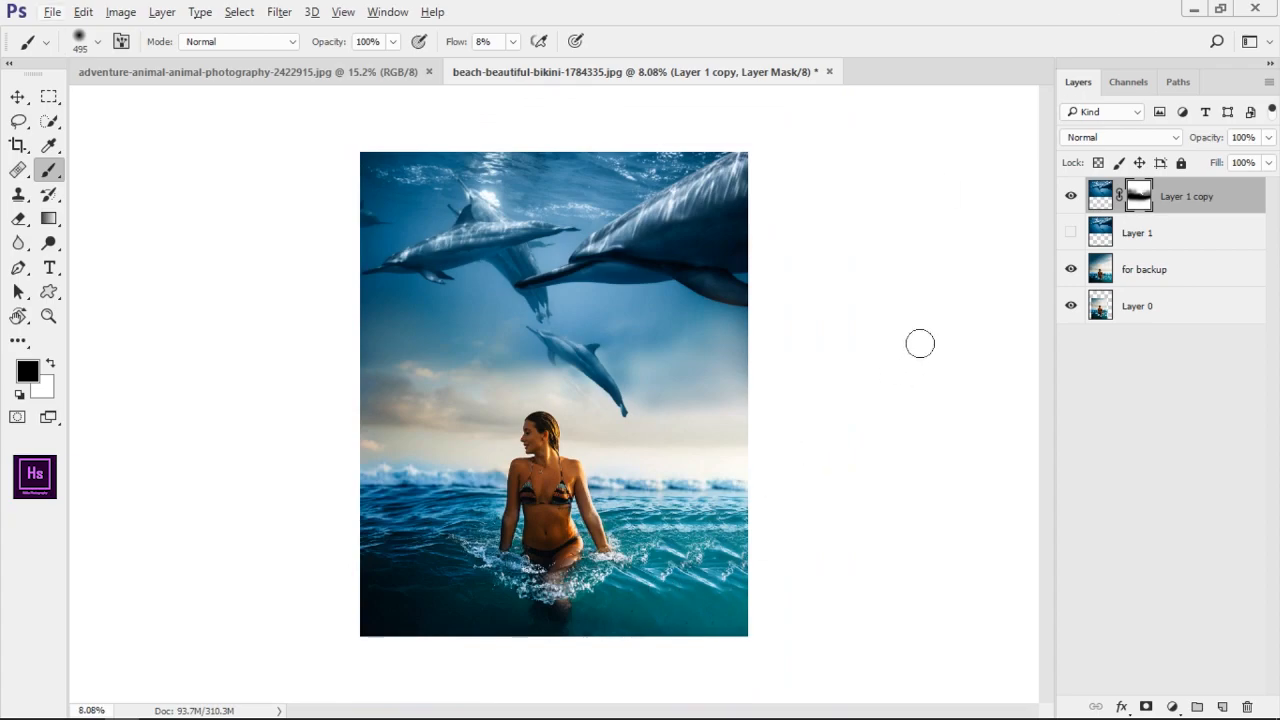
scroll(593, 367, "up", 3)
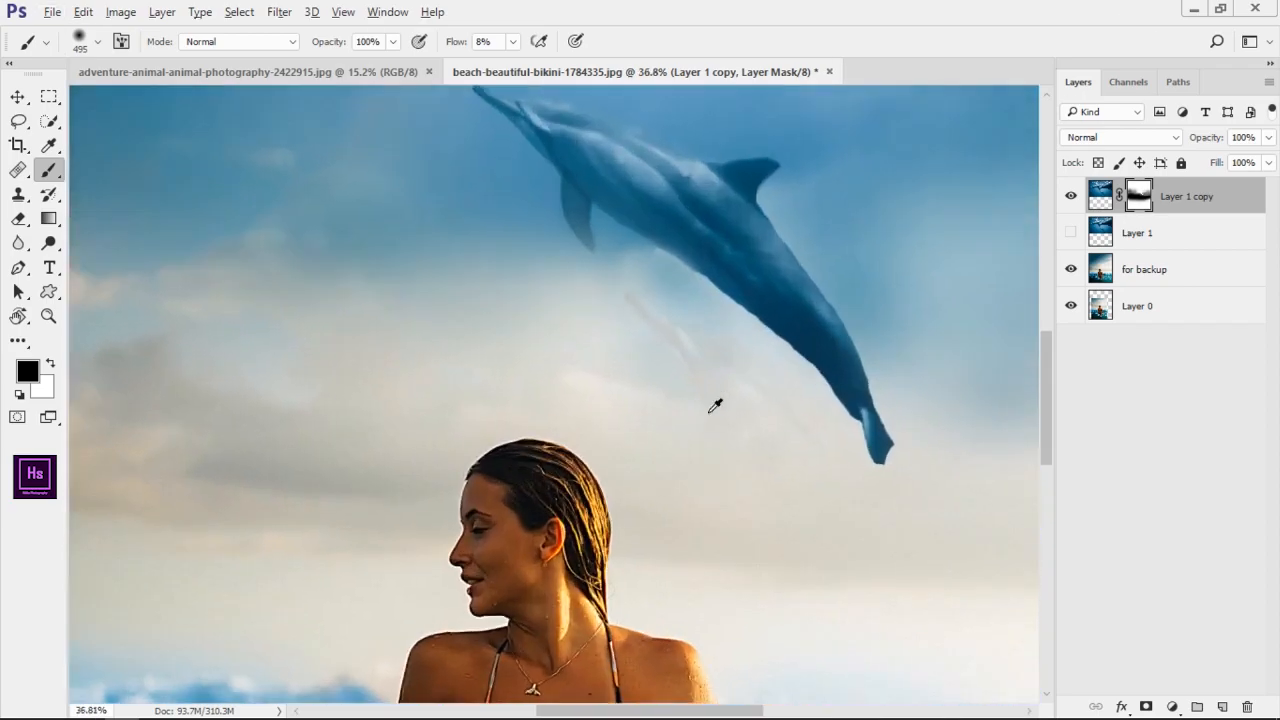
Blend the water tint into the clouds above the woman on the mask with a soft 1052 px white brush at 4% flow.
scroll(834, 409, "down", 3)
scroll(701, 478, "up", 3)
scroll(701, 478, "up", 3)
right_click(594, 491, "alt")
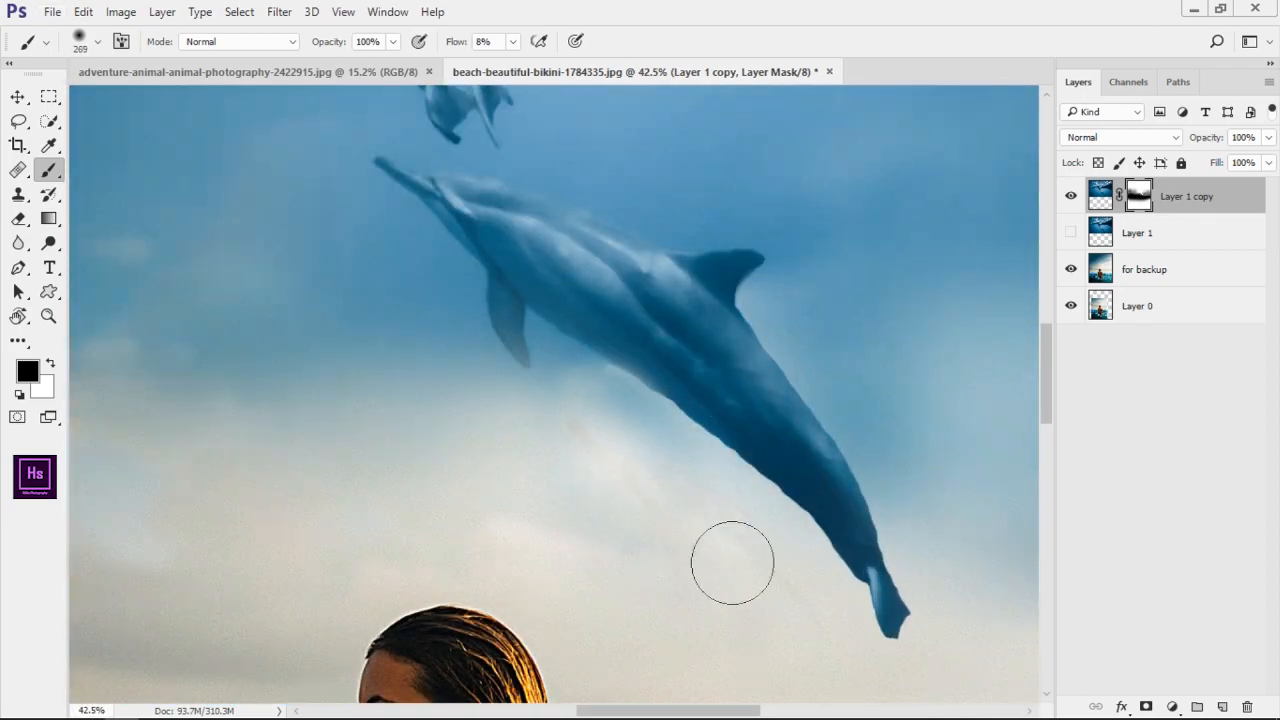
scroll(686, 497, "down", 1)
key("x")
key("ctrl+z")
left_click_drag(462, 39, 456, 39)
left_click_drag(583, 492, 660, 283)
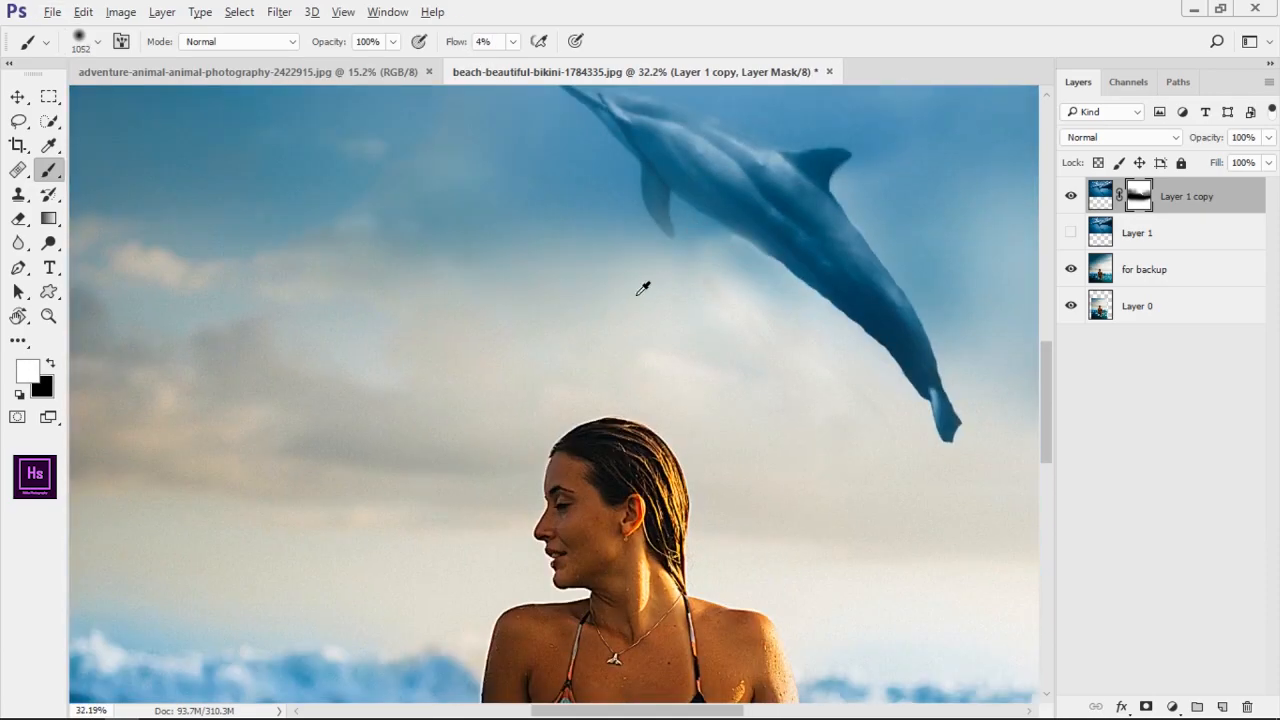
Try another mask stroke across the clouds above the woman with a soft 797 px brush at 4% flow.
right_click(658, 285, "alt")
scroll(275, 297, "down", 2)
left_click_drag(609, 358, 475, 330)
key("ctrl+z")
scroll(591, 408, "down", 3)
scroll(591, 408, "up", 2)
scroll(591, 408, "down", 2)
Add a Color Balance adjustment layer directly above the "for backup" layer.
left_click(1098, 235)
left_click(1100, 196)
left_click(1144, 269)
left_click(1172, 707)
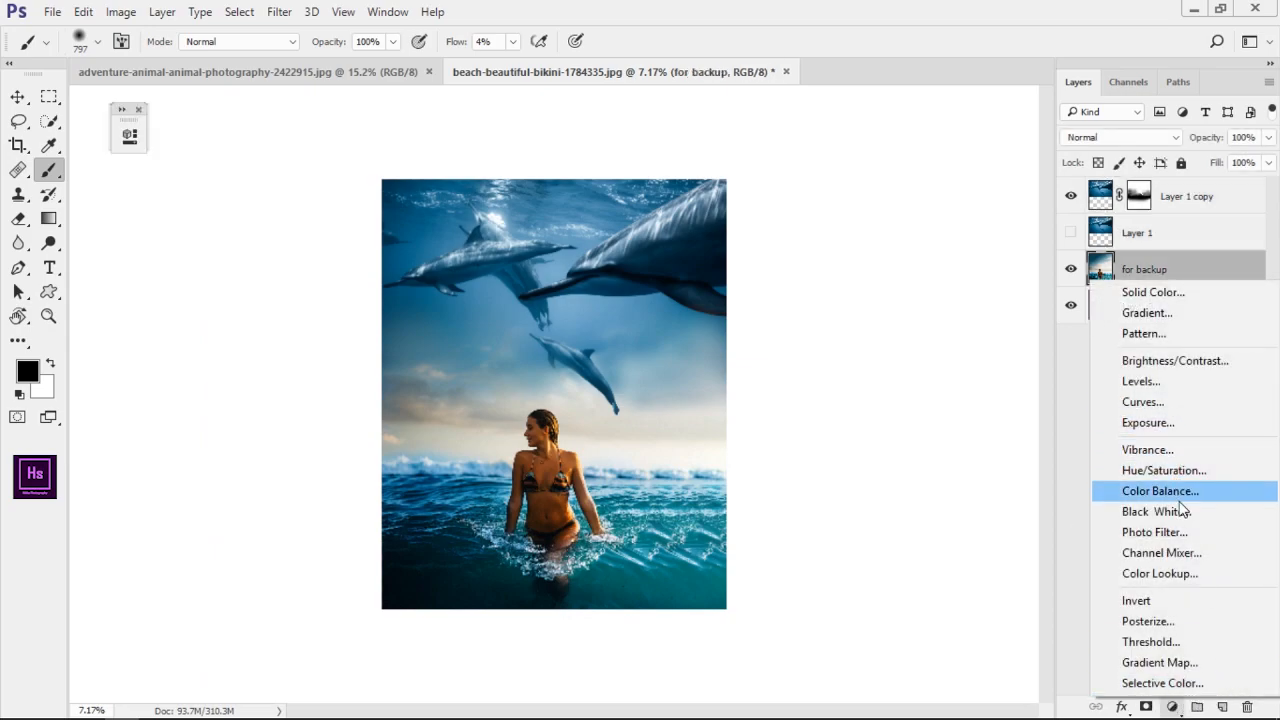
left_click(1180, 500)
left_click_drag(297, 146, 937, 193)
Shift the Color Balance midtones slightly toward cyan, setting Cyan-Red to -3.
scroll(500, 340, "up", 3)
left_click_drag(500, 340, 383, 322)
scroll(587, 500, "down", 5)
scroll(587, 500, "up", 3)
mouse_move(889, 354)
left_mouse_down()
mouse_move(932, 357)
mouse_move(889, 355)
left_mouse_up()
left_click_drag(889, 286, 905, 288)
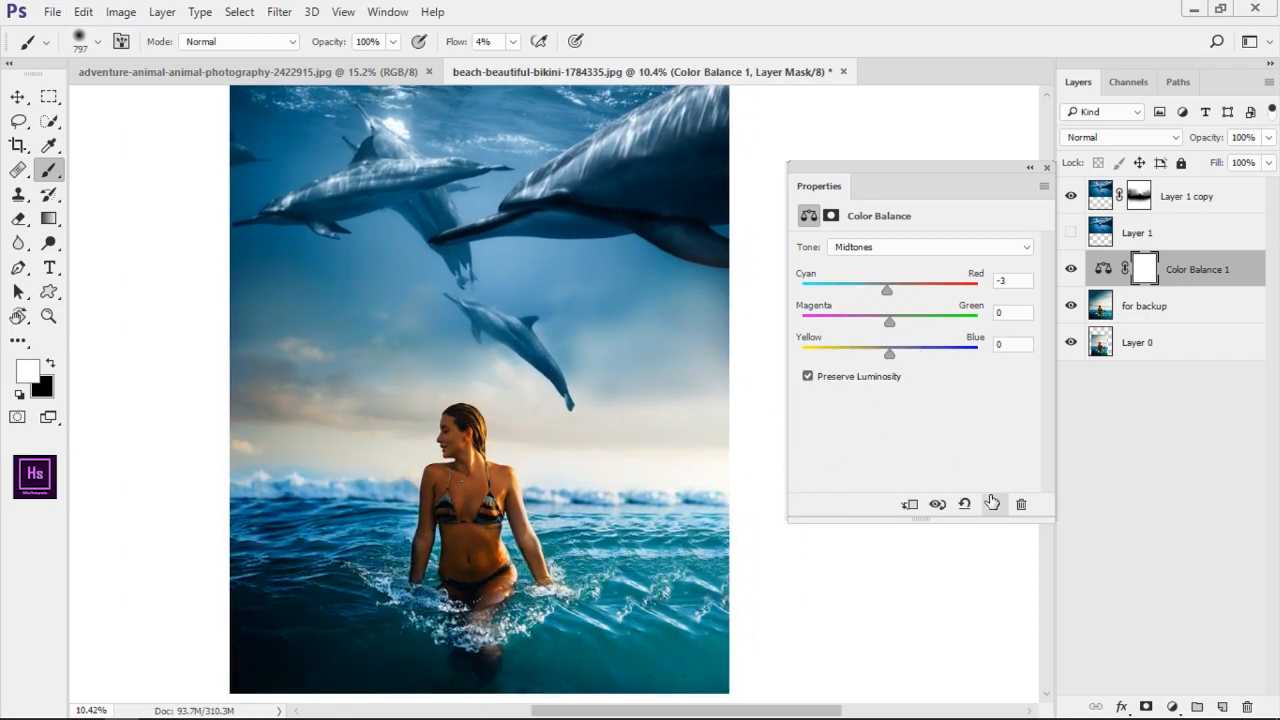
Shift the Color Balance highlights toward cyan and blue, and compare the picture with the adjustment switched off and on.
left_click(880, 247)
left_click(877, 262)
left_click(880, 247)
left_click(885, 286)
left_click_drag(889, 289, 878, 288)
left_click_drag(889, 354, 902, 354)
left_click(993, 505)
left_click(993, 505)
left_click(1046, 168)
Select the Layer 1 copy mask and try blending the sky around the dolphin's tail with soft 797 and 364 px brushes at 4% flow.
scroll(593, 414, "up", 6)
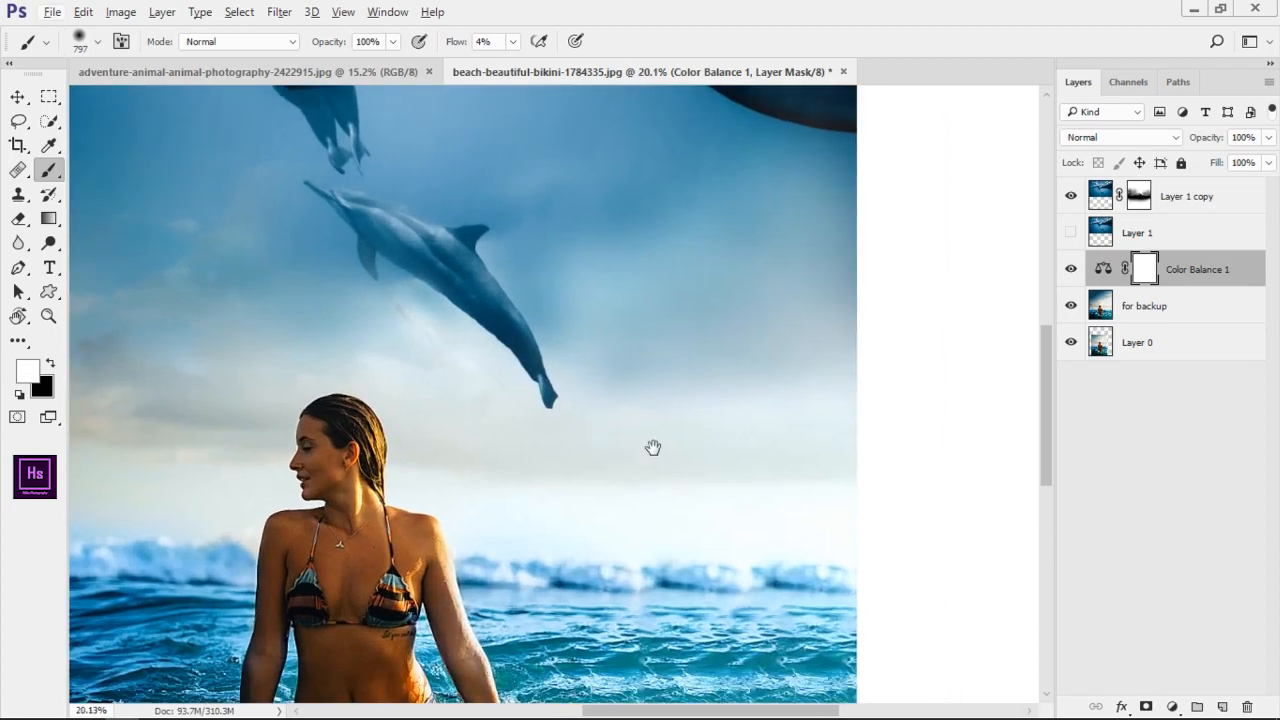
scroll(652, 447, "up", 3)
left_click(1186, 196)
mouse_move(854, 331)
left_mouse_down()
mouse_move(509, 377)
mouse_move(794, 380)
left_mouse_up()
key("ctrl+z")
key("x")
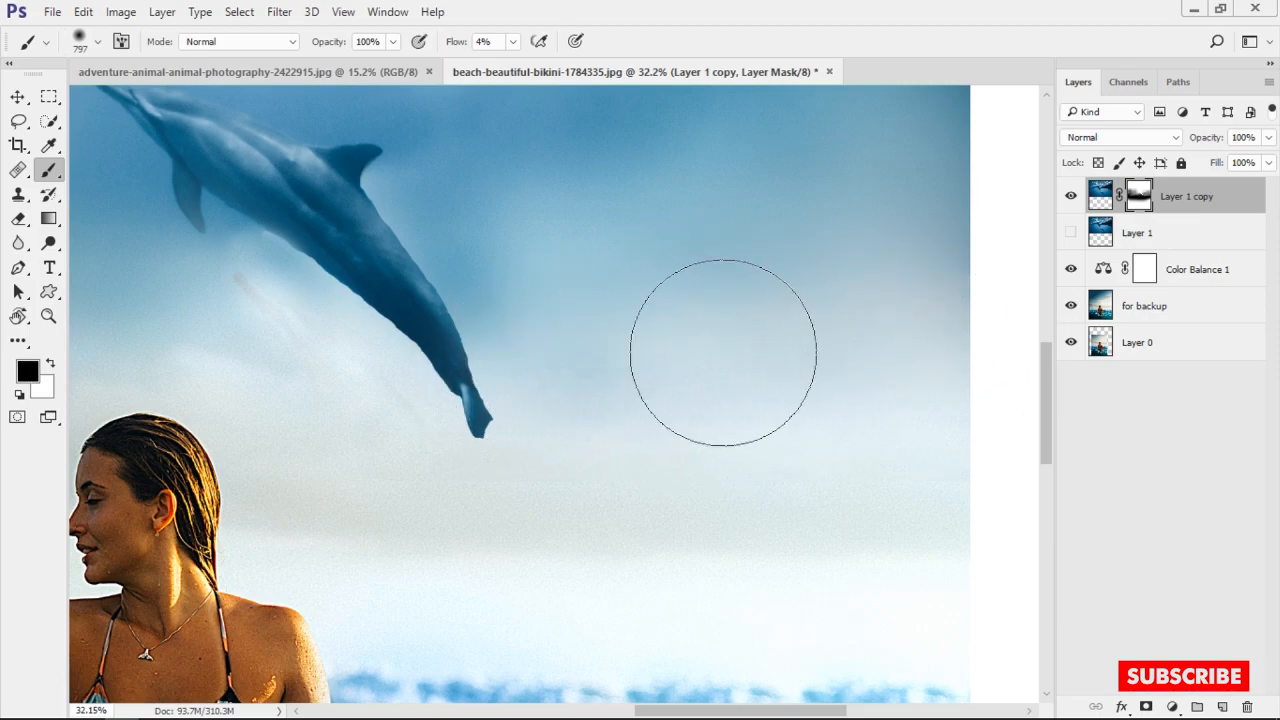
scroll(614, 366, "up", 3)
scroll(509, 363, "down", 6)
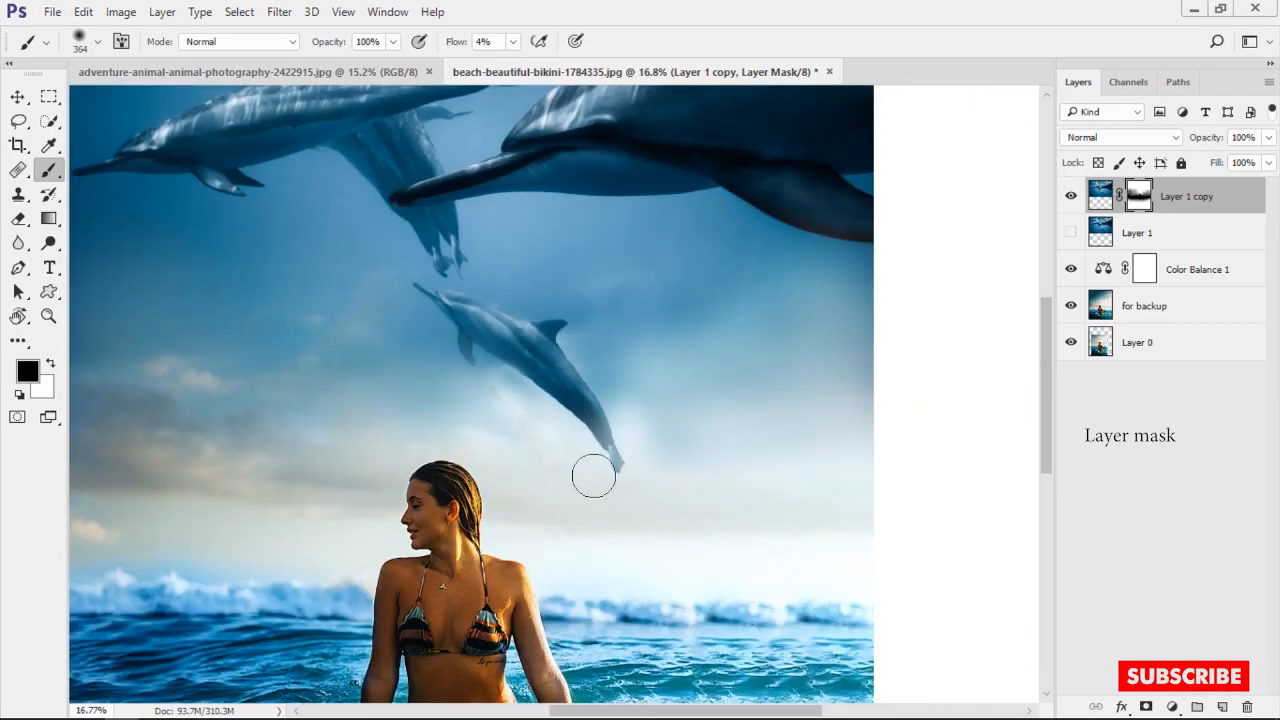
key("ctrl+z")
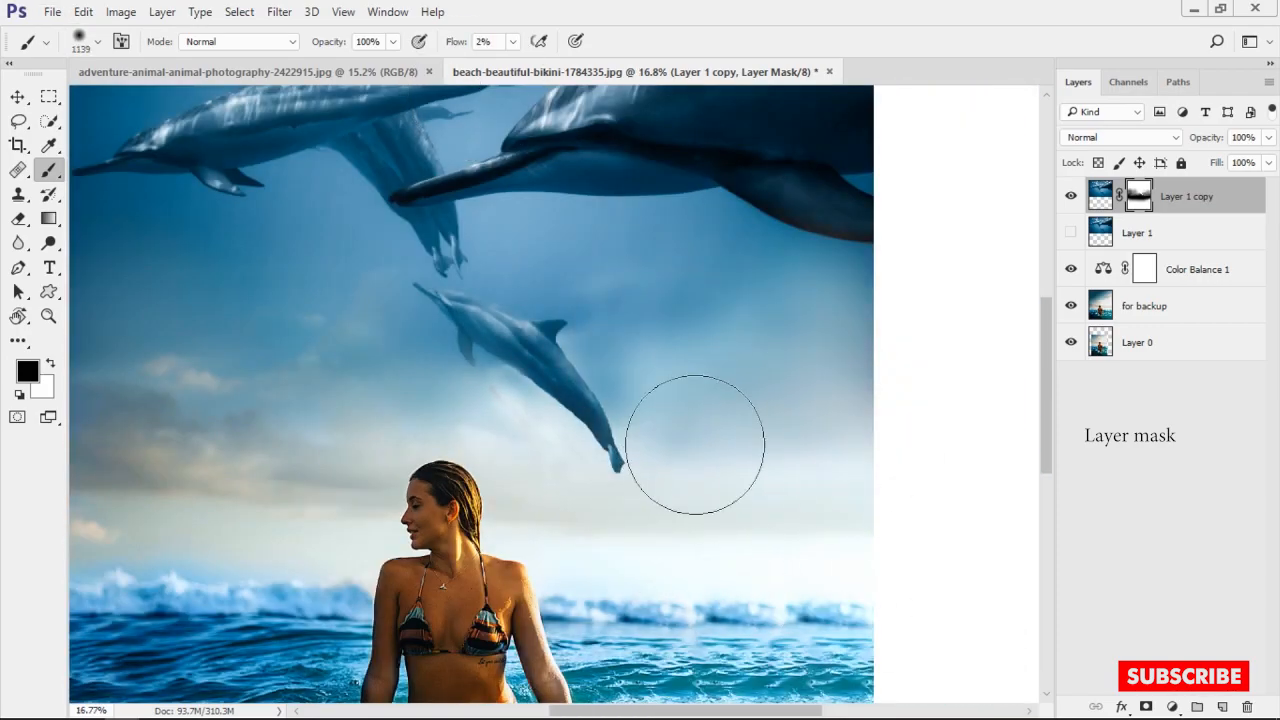
Fade the dolphin and the water tint around it with a soft 1139 px black brush at 2% flow.
left_click_drag(630, 384, 532, 380)
left_click(532, 380, "alt")
scroll(600, 390, "up", 2)
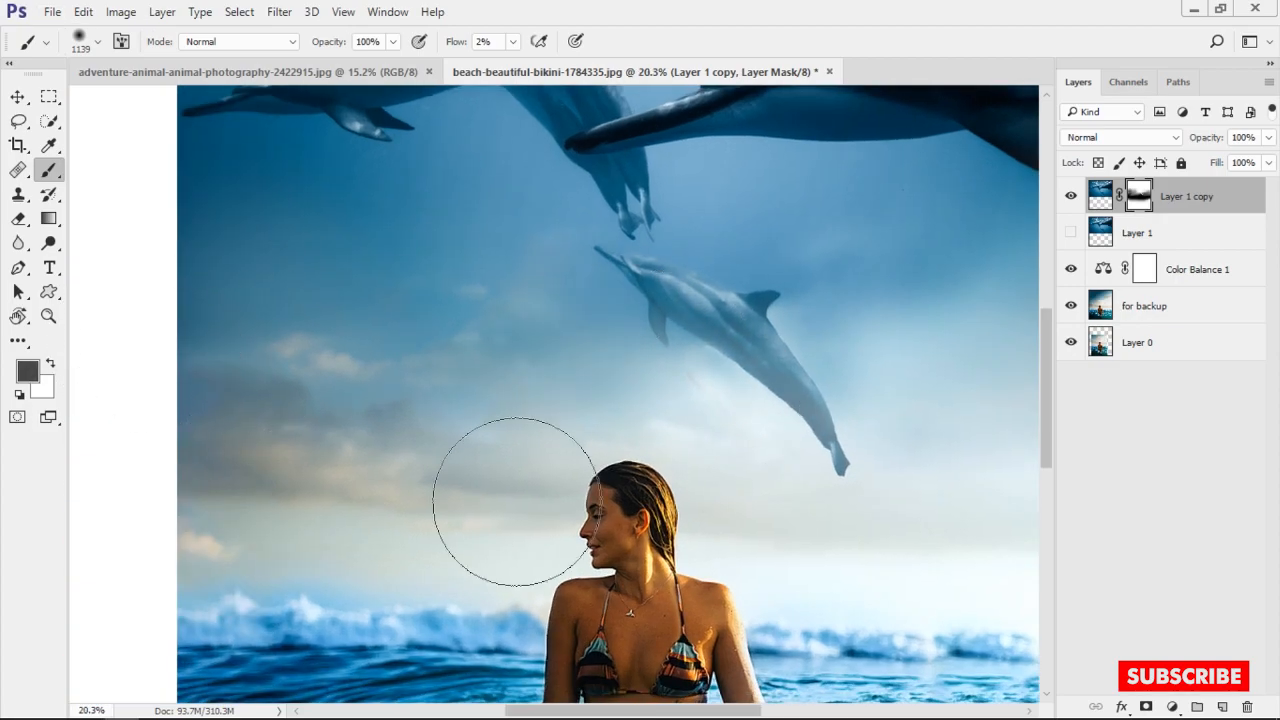
Restore water tint around the dolphin with a soft 627 px white brush at 2% flow and blend the faint second dolphin beneath its belly.
key("x")
scroll(930, 500, "up", 4)
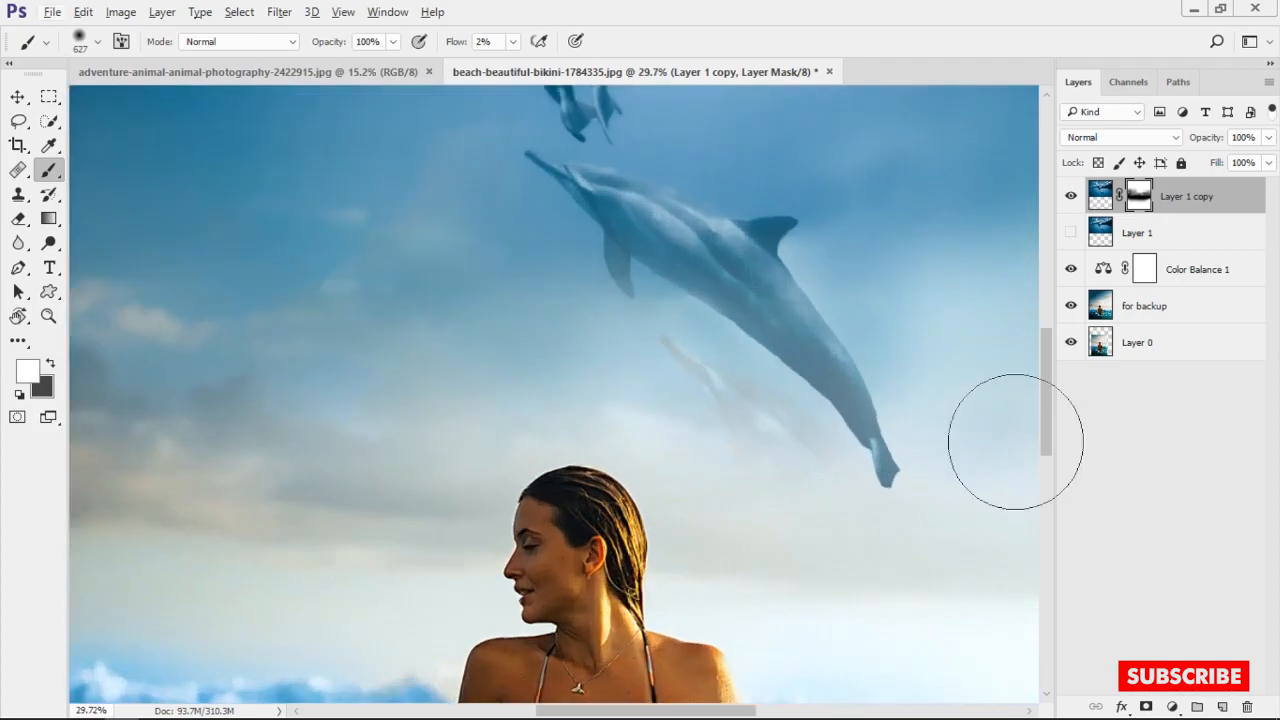
key("x")
key("x")
mouse_move(620, 290)
left_mouse_down()
mouse_move(657, 291)
mouse_move(804, 414)
left_mouse_up()
scroll(594, 349, "up", 2)
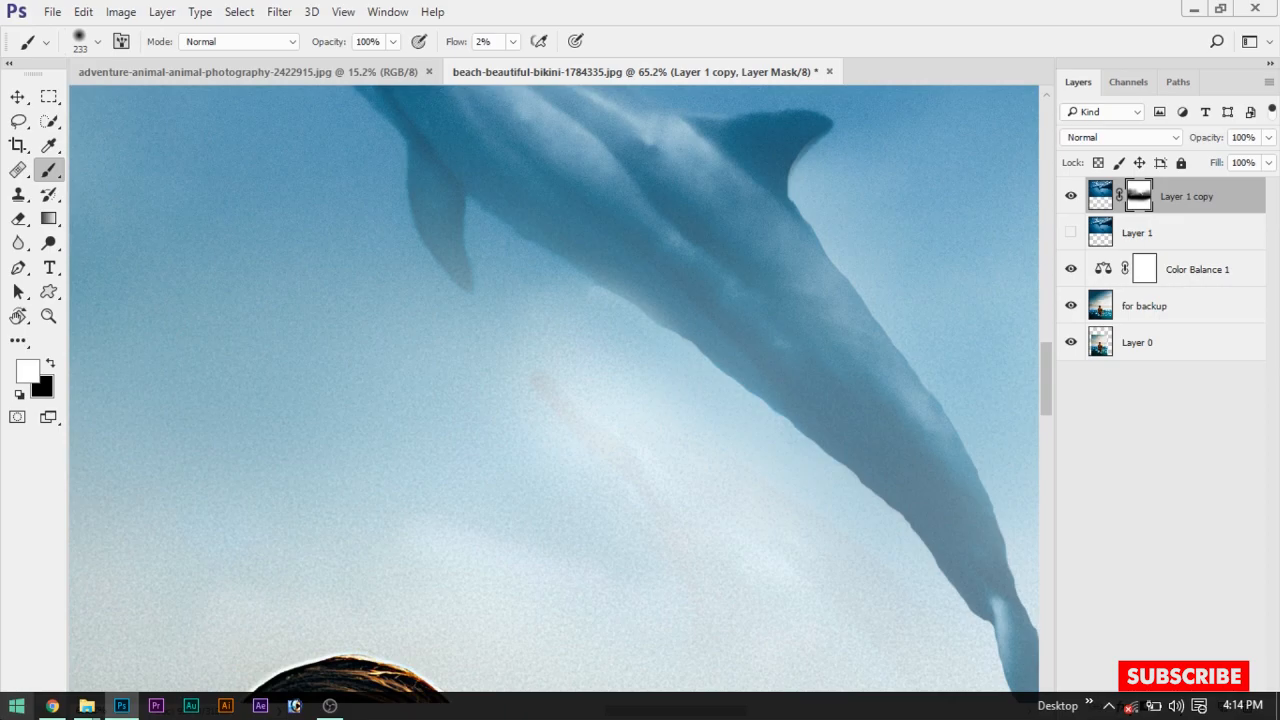
Touch up the dolphin's back, tail and the haze below its belly with a soft 233 px brush, alternating white and black at 2% flow.
left_click_drag(799, 193, 851, 403)
key("x")
mouse_move(648, 517)
left_mouse_down()
mouse_move(607, 448)
mouse_move(671, 447)
mouse_move(762, 522)
left_mouse_up()
key("x")
mouse_move(790, 541)
left_mouse_down()
mouse_move(651, 394)
mouse_move(793, 557)
left_mouse_up()
left_click_drag(906, 626, 877, 483)
Restore the rear of the dolphin's body toward the tail with a soft 150 px white brush at 2% flow.
scroll(877, 483, "up", 2)
key("bracketleft")
key("bracketleft")
key("bracketleft")
scroll(857, 400, "up", 4)
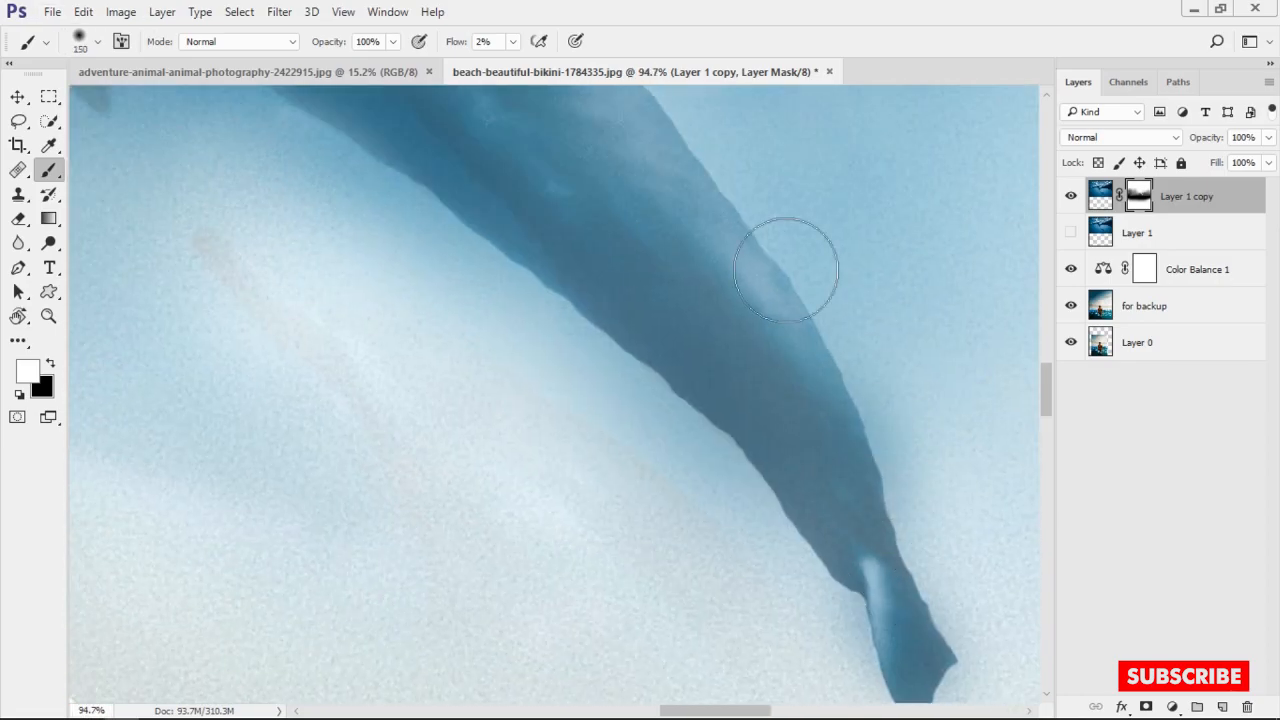
Restore the water tint in the pale area beneath the dolphin's belly with a soft 404 px white brush at 2% flow.
scroll(680, 306, "down", 5)
scroll(558, 324, "up", 3)
left_click_drag(558, 324, 457, 371)
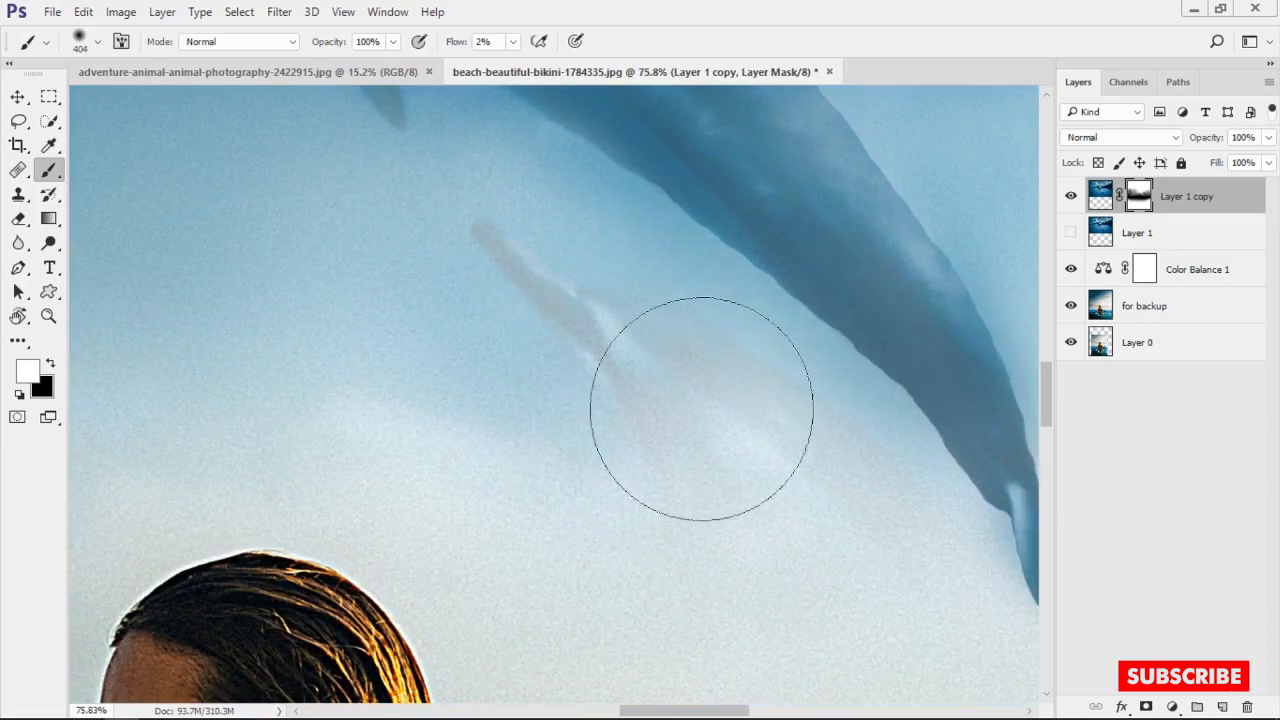
Even out the water tint in the sky around the dolphin with soft 916 px and 715 px white brushes at 2% flow.
scroll(764, 461, "down", 5)
key("bracketright")
key("bracketright")
key("bracketright")
key("bracketright")
key("bracketright")
scroll(586, 414, "down", 3)
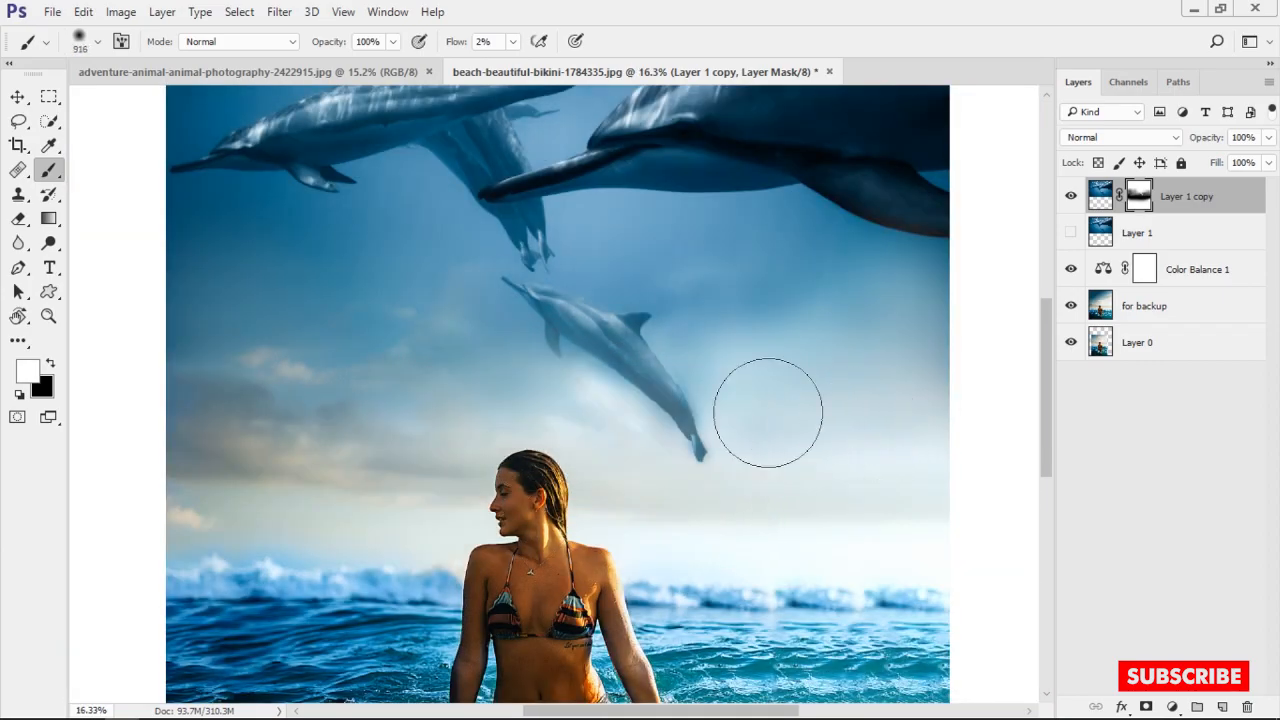
scroll(665, 400, "up", 2)
scroll(660, 417, "up", 2)
key("bracketleft")
key("bracketleft")
scroll(529, 371, "down", 1)
Disable the layer mask of Layer 1 copy and make the layer's image active for editing.
right_click(1139, 195)
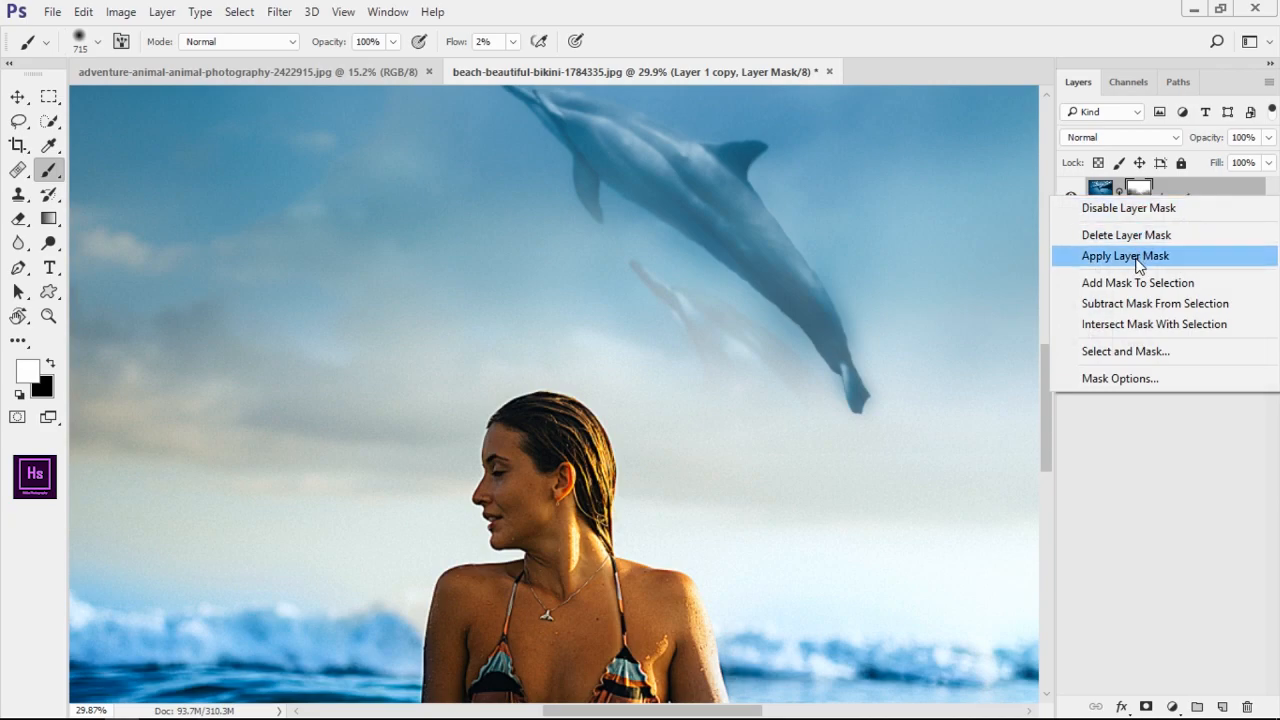
left_click(1128, 207)
scroll(678, 394, "up", 3)
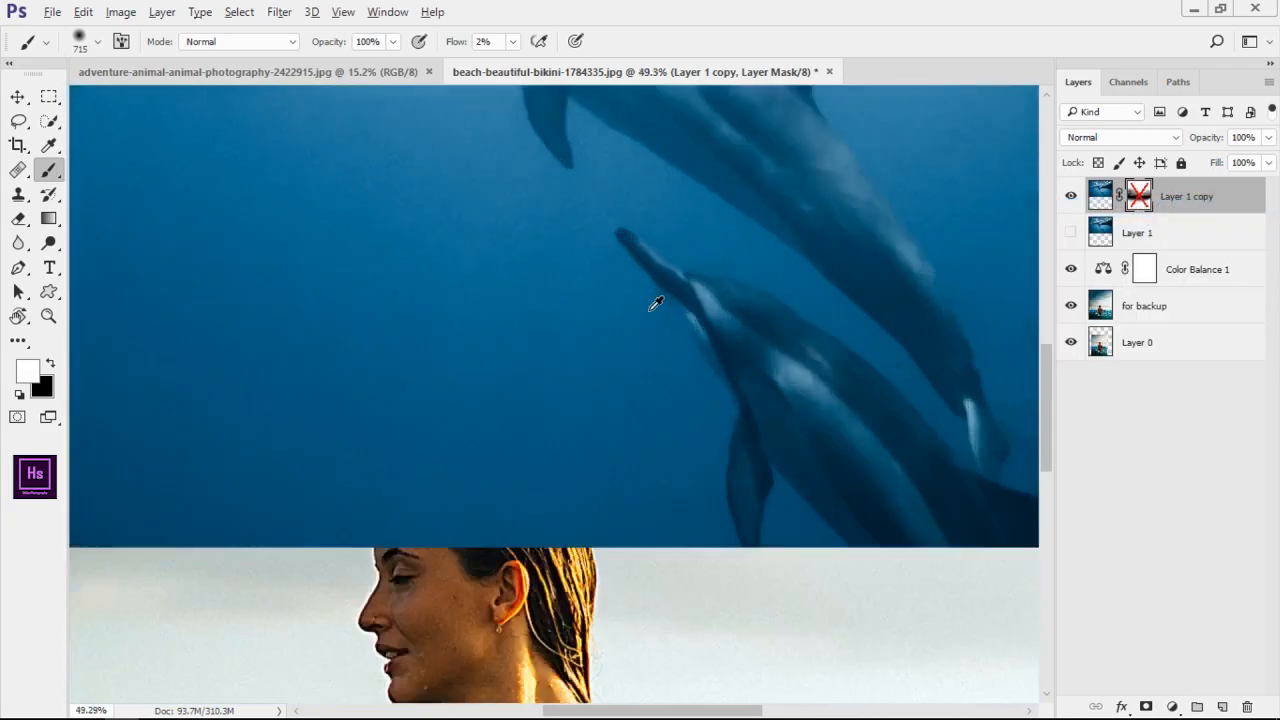
left_click(1103, 196)
Clone open water over the second dolphin's snout and head with a soft 216 px Clone Stamp at 27% flow.
right_click(546, 391, "alt")
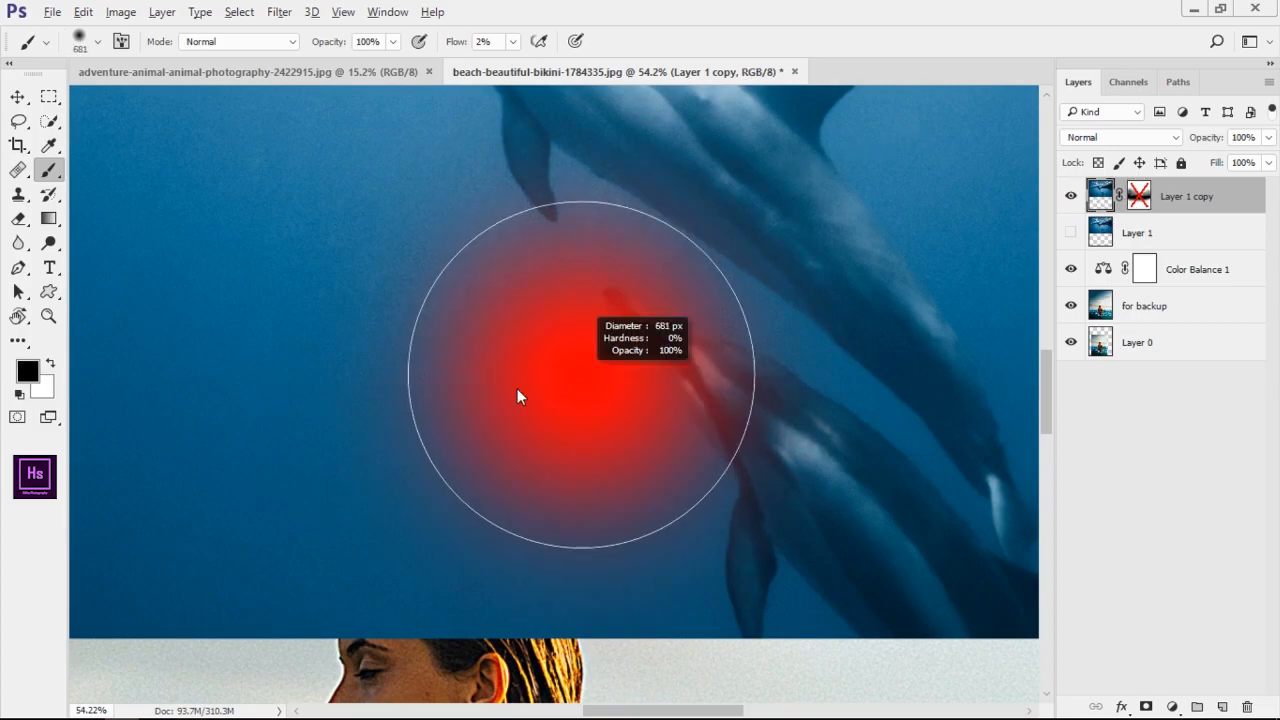
key("s")
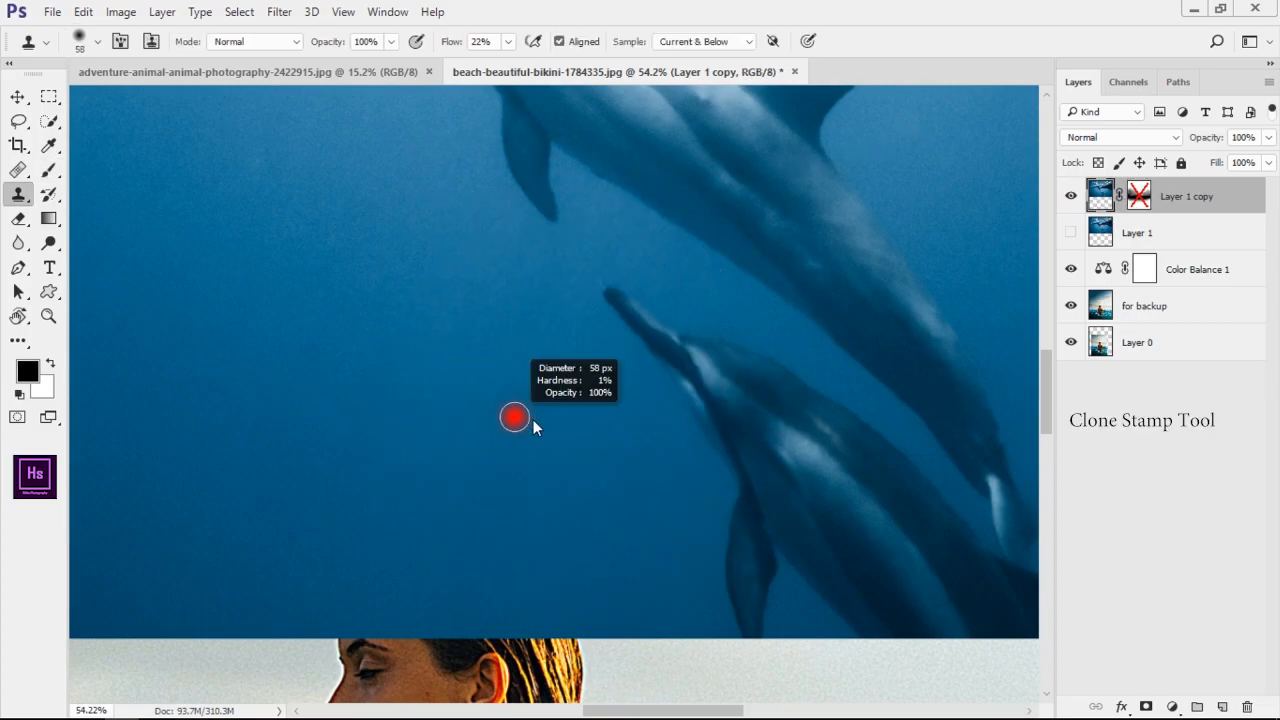
right_click(521, 344, "alt")
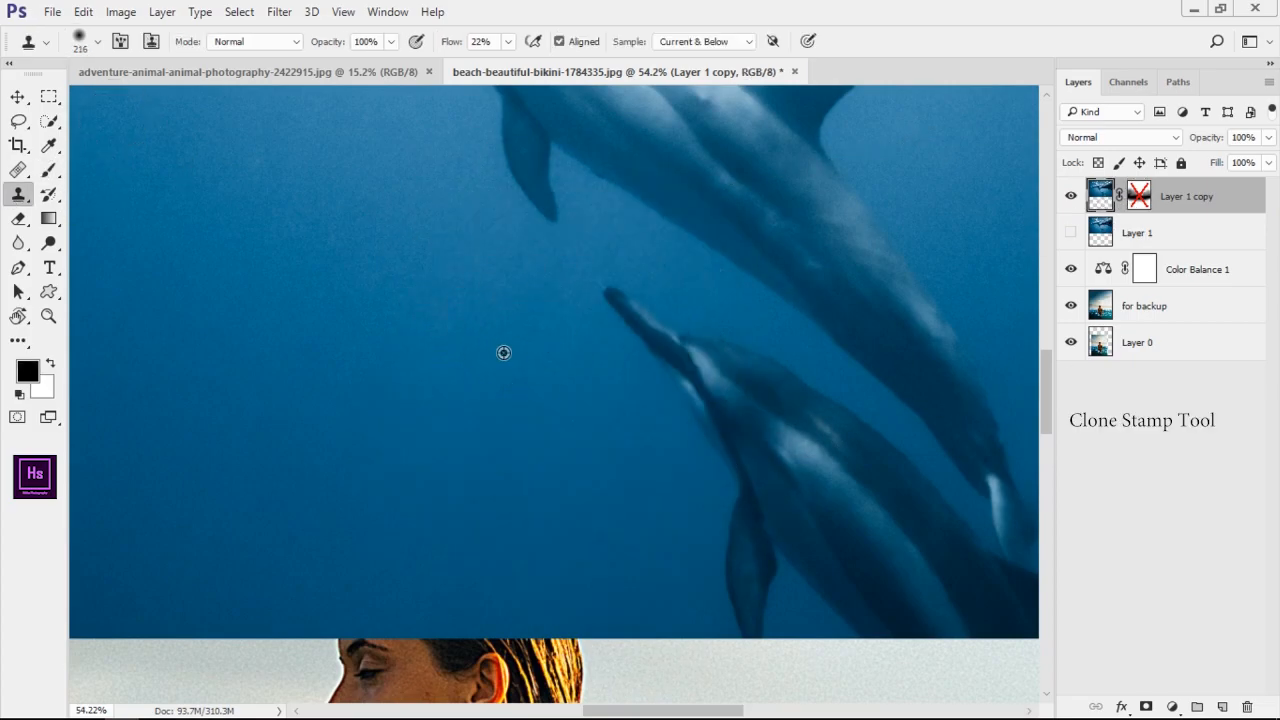
mouse_move(697, 361)
left_mouse_down()
mouse_move(743, 363)
mouse_move(666, 369)
mouse_move(698, 470)
left_mouse_up()
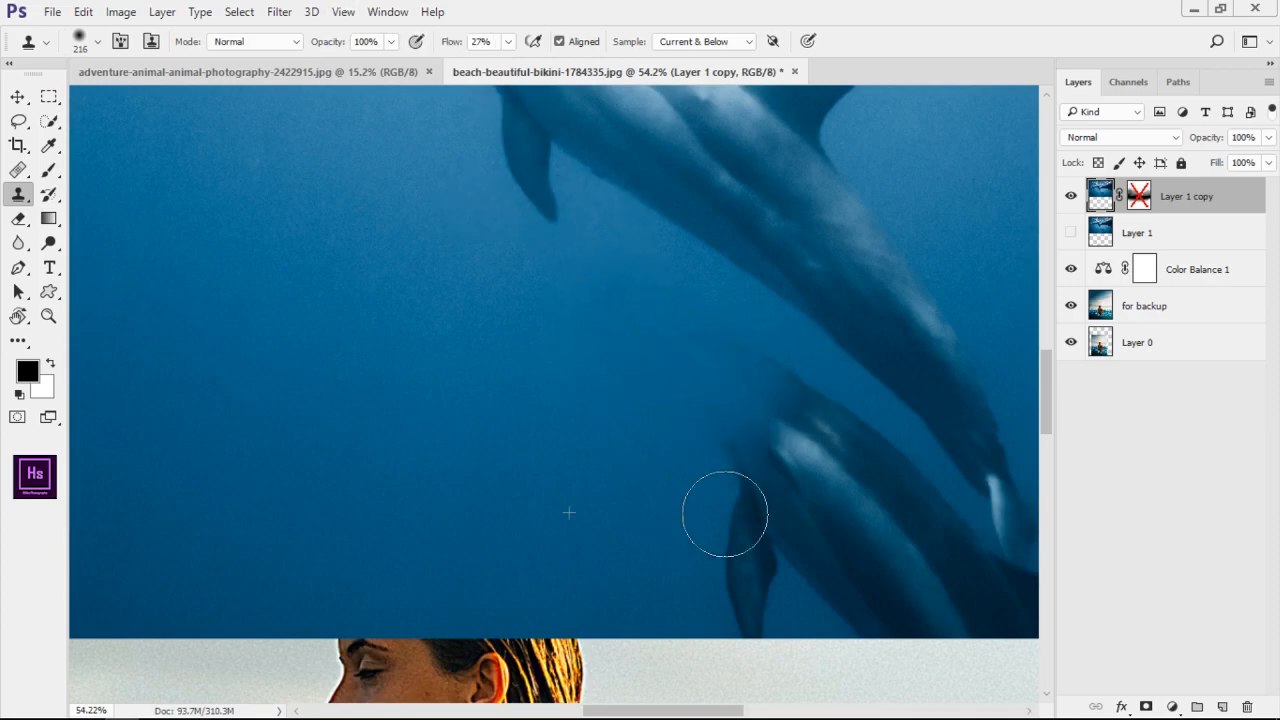
Clone water over the second dolphin's fin and the front of its body at the photo's lower edge.
mouse_move(738, 550)
left_mouse_down()
mouse_move(786, 594)
mouse_move(694, 497)
mouse_move(717, 354)
mouse_move(874, 453)
left_mouse_up()
scroll(544, 436, "up", 3)
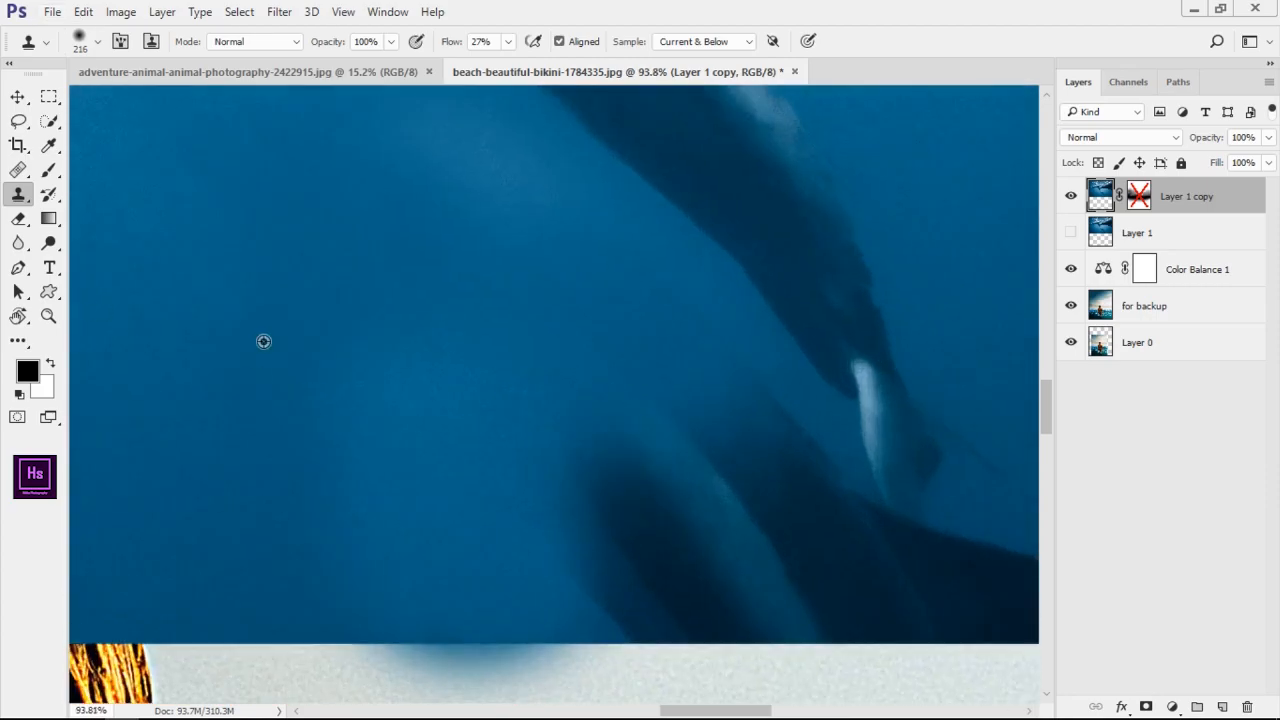
scroll(546, 293, "down", 2)
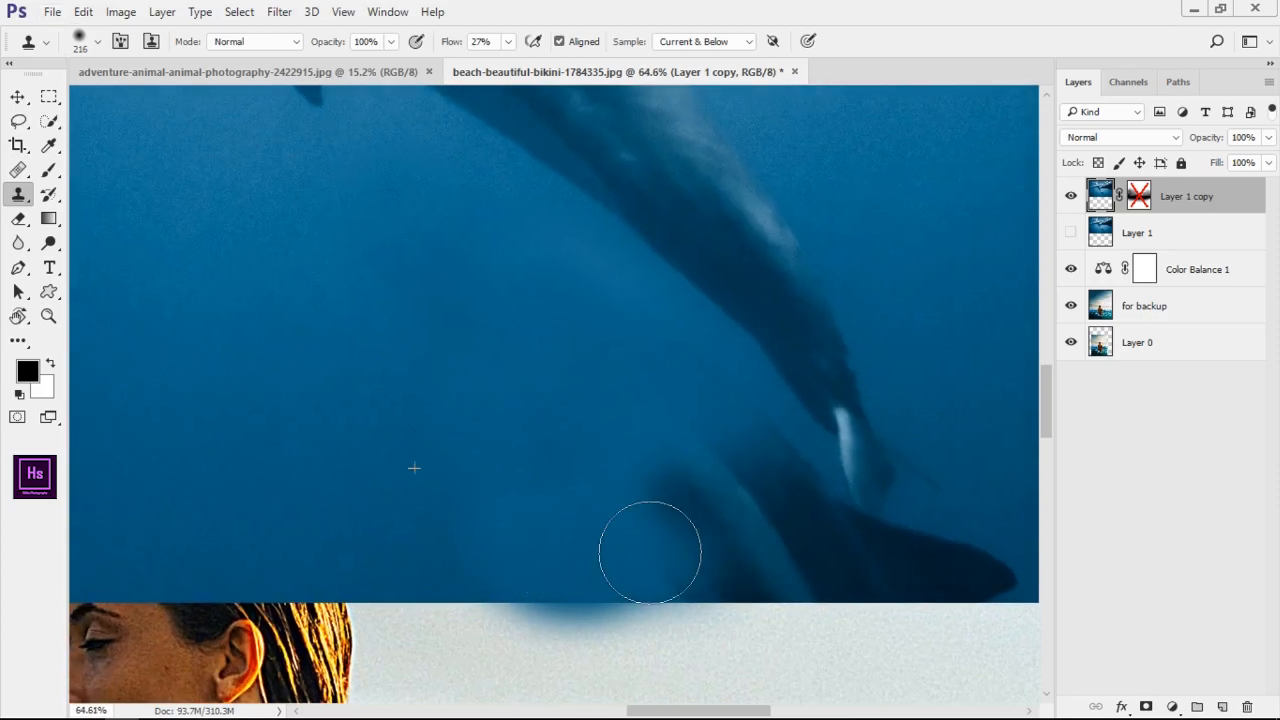
left_click(772, 524)
Clone water over the remaining body of the second dolphin below the main dolphin's tail, reducing the brush size.
scroll(694, 531, "up", 3)
mouse_move(705, 535)
left_mouse_down()
mouse_move(629, 460)
mouse_move(312, 464)
left_mouse_up()
key("bracketleft")
key("bracketleft")
key("bracketleft")
left_click(726, 509)
Remove the last traces of the second dolphin around the main dolphin's tail with a soft 147 px Clone Stamp, resampling nearby water.
mouse_move(726, 472)
left_mouse_down()
mouse_move(659, 496)
mouse_move(628, 486)
left_mouse_up()
left_click_drag(820, 457, 908, 414)
mouse_move(740, 552)
left_mouse_down()
mouse_move(597, 543)
mouse_move(700, 560)
left_mouse_up()
left_click(937, 371, "alt")
left_click_drag(603, 556, 400, 562)
left_click(821, 297, "alt")
left_click_drag(676, 473, 632, 464)
Re-enable the Layer 1 copy mask and check the blend around the dolphin's tail.
scroll(552, 491, "down", 6)
right_click(1139, 196)
left_click(1130, 204)
scroll(612, 439, "up", 7)
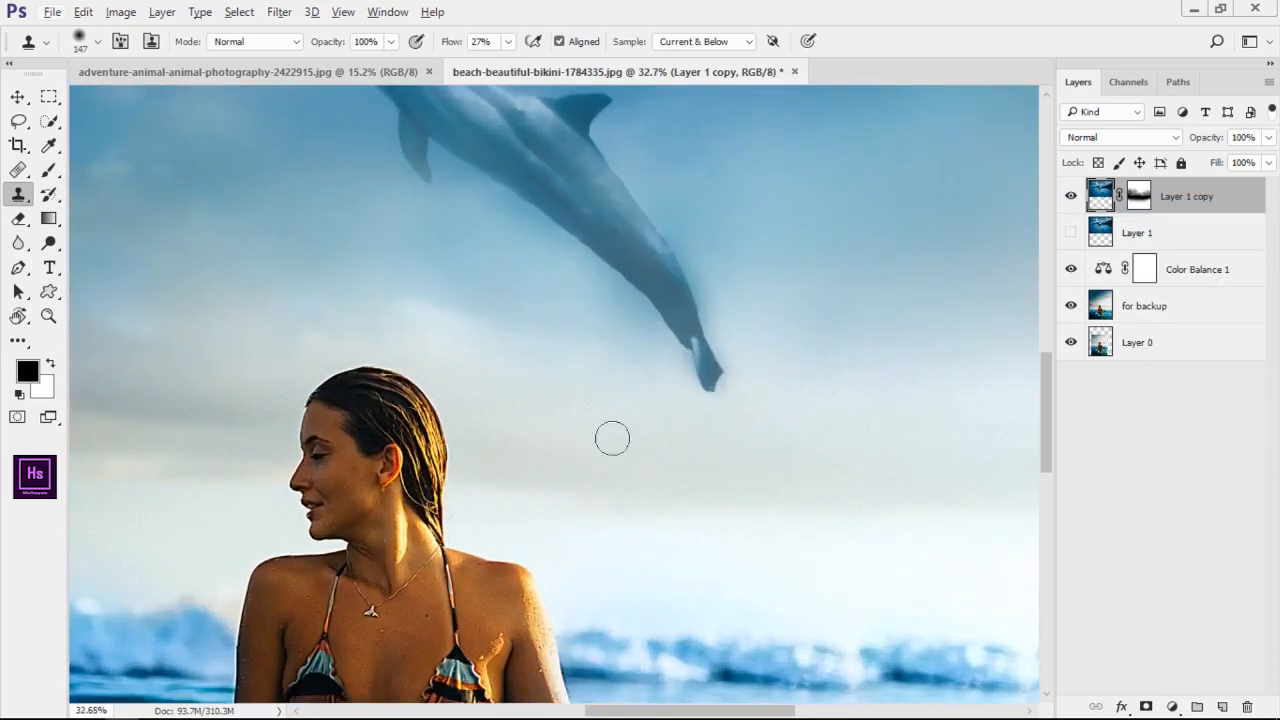
left_click_drag(612, 439, 680, 565)
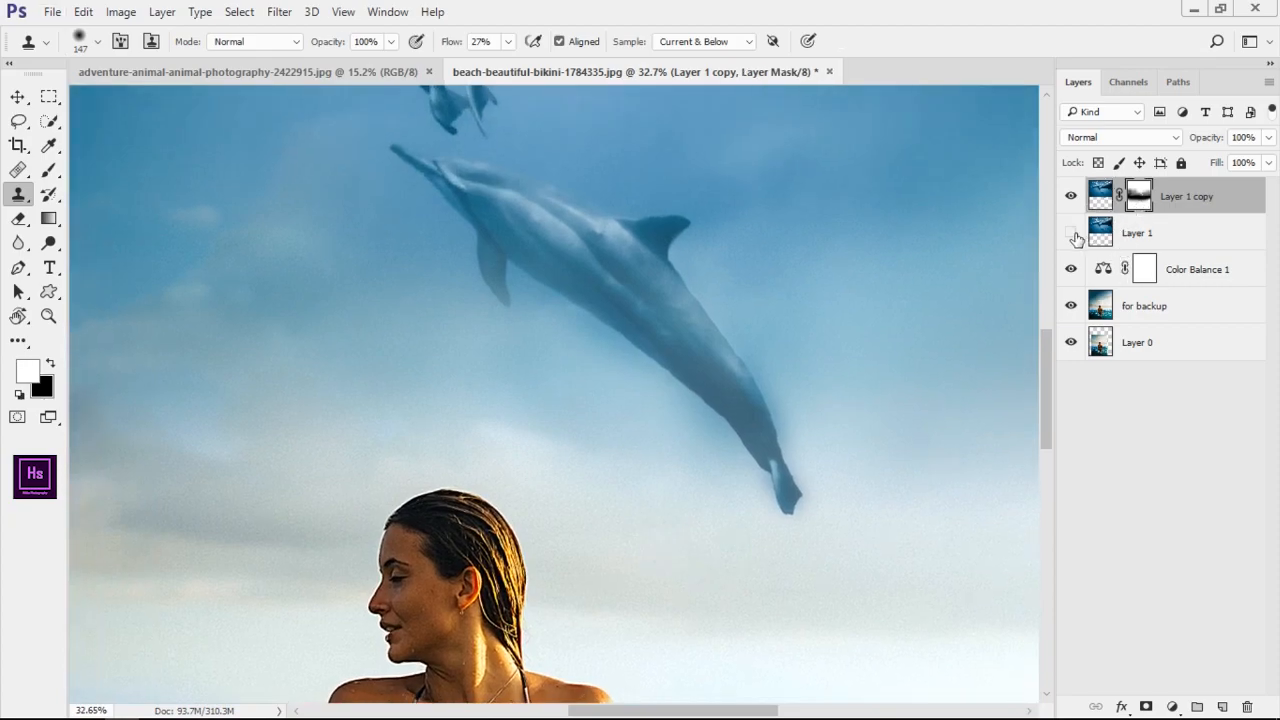
Restore the water tint beneath the dolphin on the mask with a soft 746 px white brush at 2% flow.
key("b")
left_click_drag(603, 372, 729, 426)
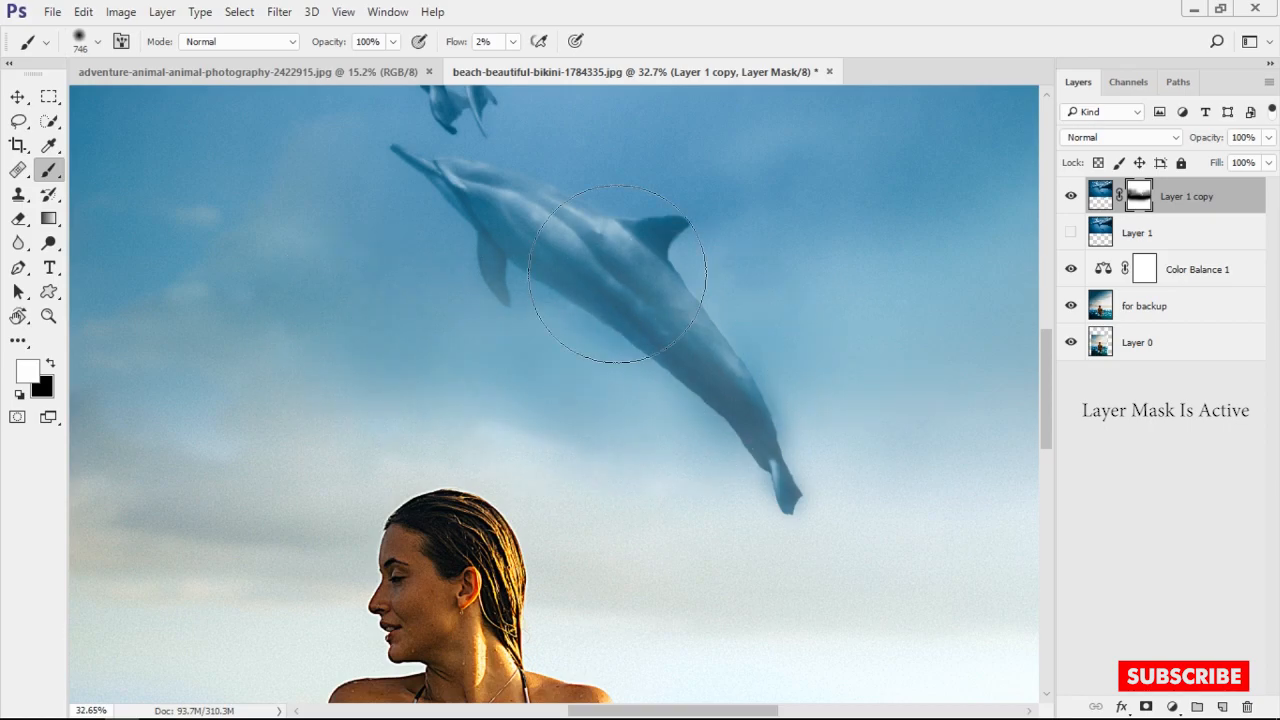
scroll(715, 370, "down", 3)
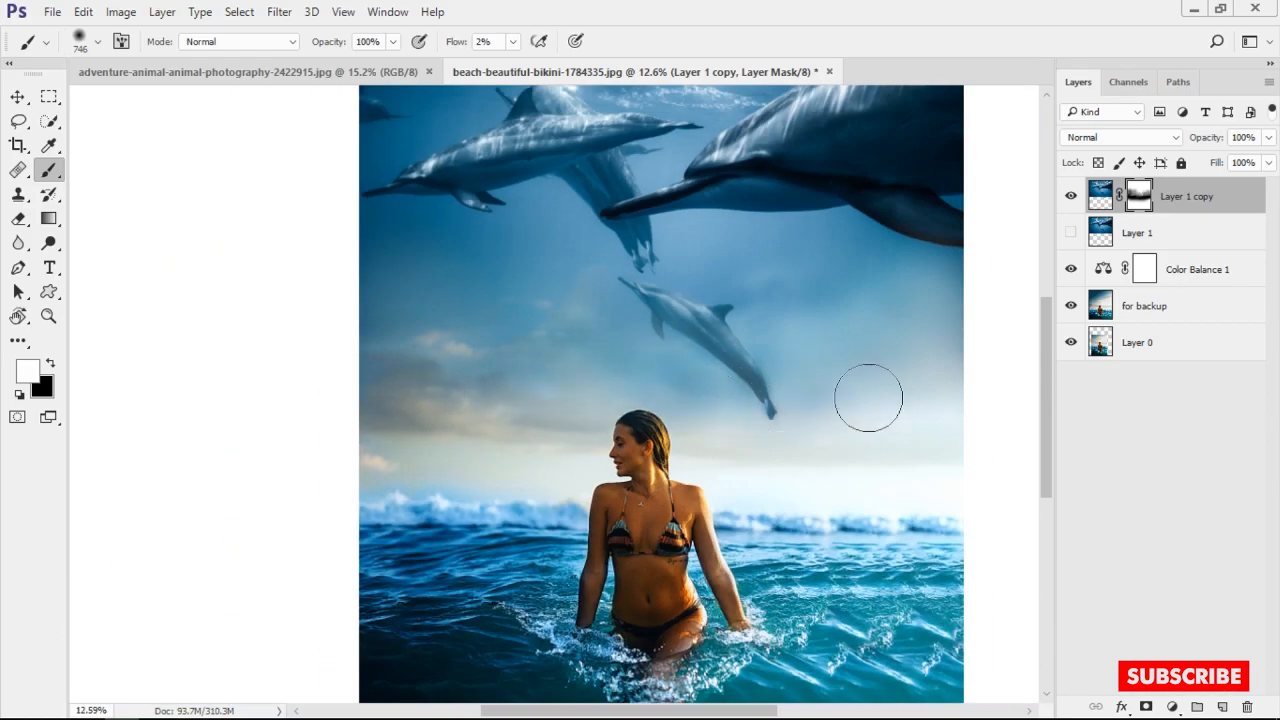
Disable the Layer 1 copy mask again to expose the underwater photo's lower edge.
right_click(1150, 192)
left_click(1143, 206)
scroll(792, 425, "up", 1)
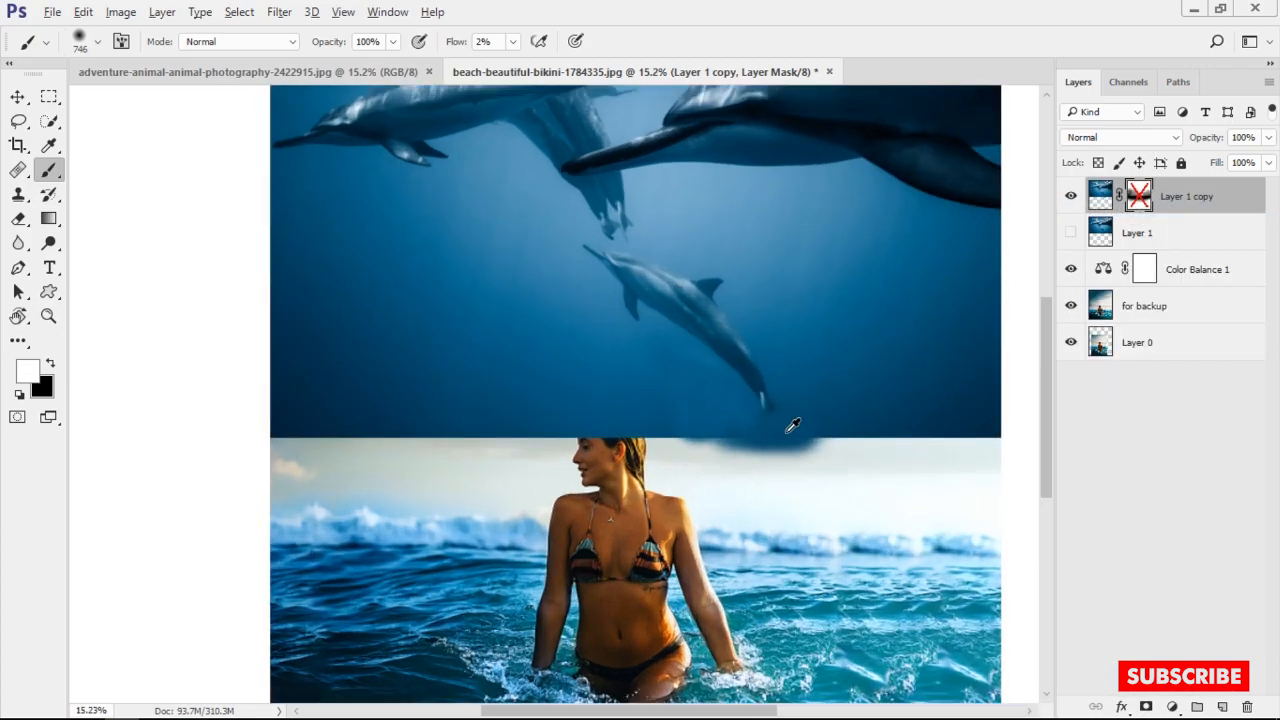
scroll(792, 425, "up", 2)
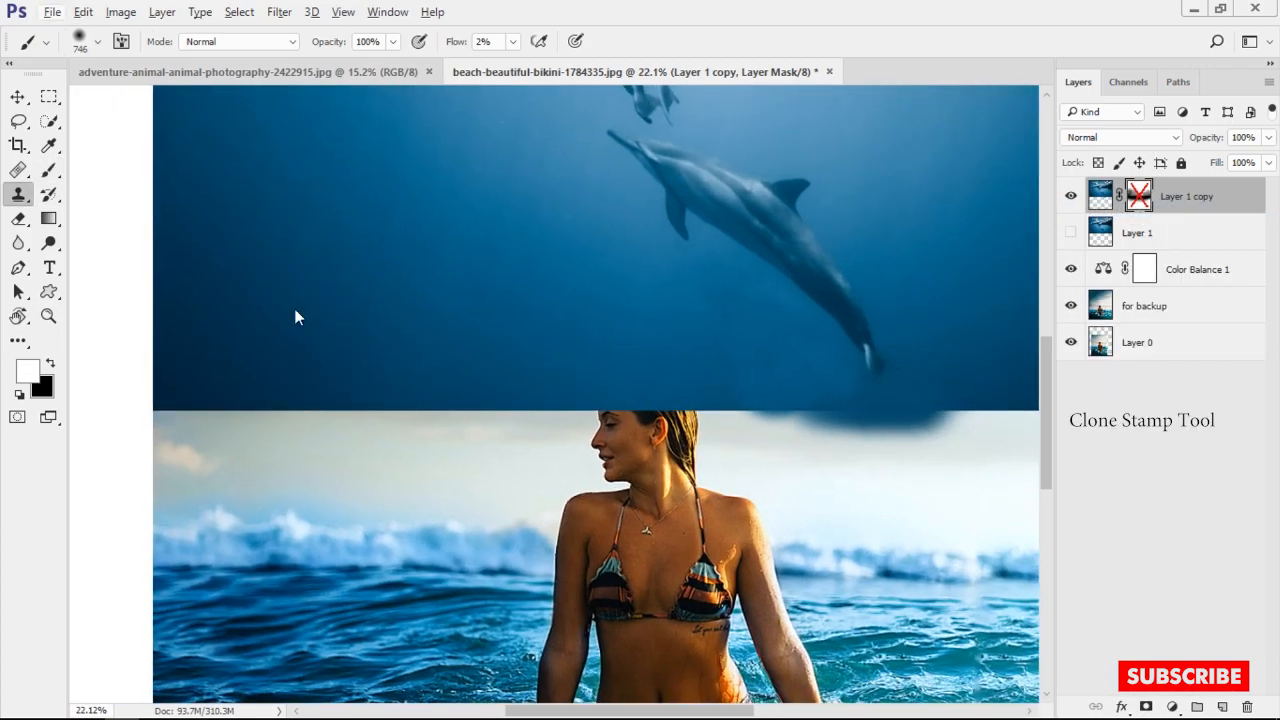
Try cloning water below the underwater photo's lower edge with a soft 663 px Clone Stamp at 27% flow.
left_click_drag(240, 257, 294, 268)
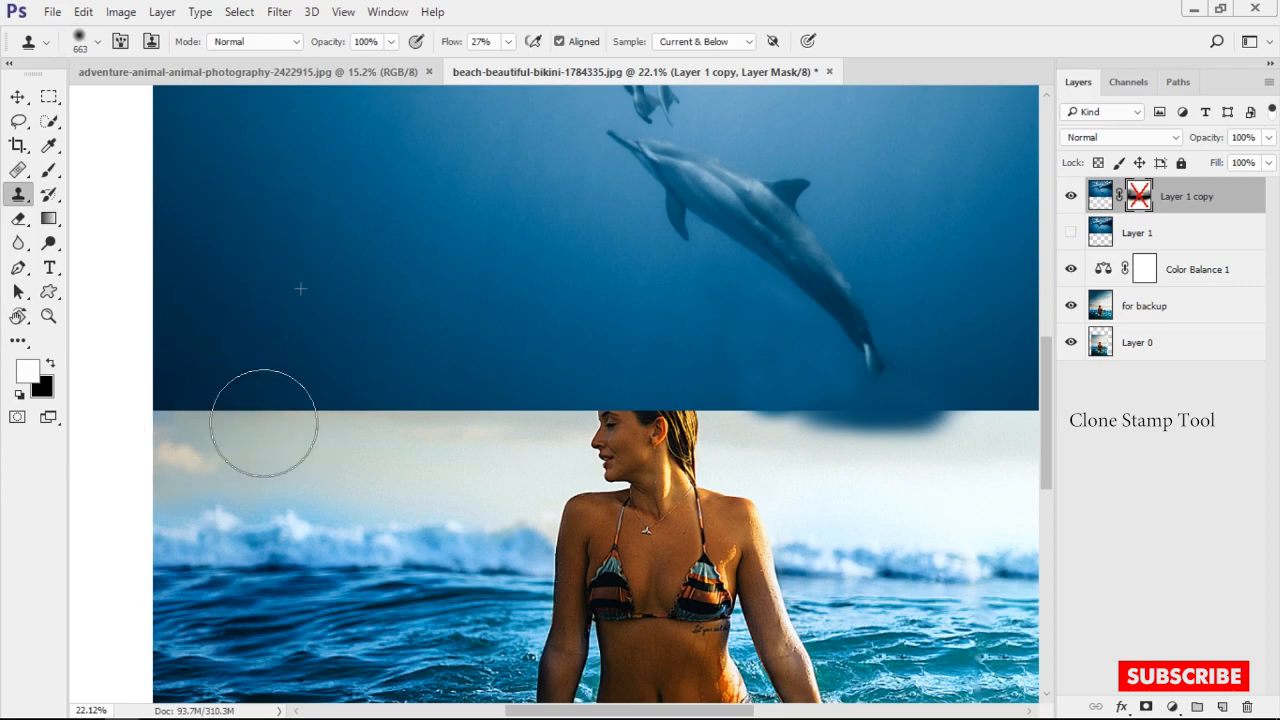
key("b")
key("s")
mouse_move(314, 423)
left_mouse_down()
mouse_move(168, 421)
mouse_move(534, 433)
mouse_move(324, 413)
mouse_move(210, 451)
mouse_move(187, 476)
mouse_move(244, 460)
mouse_move(237, 417)
mouse_move(362, 450)
mouse_move(189, 504)
mouse_move(175, 530)
mouse_move(788, 480)
mouse_move(763, 426)
mouse_move(667, 524)
mouse_move(749, 509)
left_mouse_up()
key("ctrl+z")
Extend the underwater photo downward over the sky and the woman's head by cloning its dark water at 27% flow.
left_click_drag(657, 474, 705, 474)
left_click_drag(466, 309, 350, 268)
left_click(358, 253, "alt")
mouse_move(542, 396)
left_mouse_down()
mouse_move(660, 436)
mouse_move(651, 420)
mouse_move(737, 397)
mouse_move(311, 370)
left_mouse_up()
Extend the cloned water over the sky beside the woman below the dolphin's tail, resampling the water and undoing the last stroke.
left_click_drag(806, 297, 744, 340)
left_click_drag(744, 379, 715, 501)
mouse_move(823, 449)
left_mouse_down()
mouse_move(814, 471)
mouse_move(770, 455)
mouse_move(772, 427)
mouse_move(735, 500)
mouse_move(694, 440)
mouse_move(673, 508)
left_mouse_up()
left_click(744, 320, "alt")
left_click(714, 283, "alt")
mouse_move(676, 450)
left_mouse_down()
mouse_move(638, 475)
mouse_move(668, 484)
left_mouse_up()
left_click(703, 274, "alt")
mouse_move(732, 375)
left_mouse_down()
mouse_move(719, 359)
mouse_move(789, 400)
mouse_move(791, 492)
left_mouse_up()
key("ctrl+z")
Fill the bright gap beneath the dolphin's tail with cloned water using a soft 724 px Clone Stamp at 27% flow.
scroll(765, 408, "up", 4)
scroll(793, 427, "down", 2)
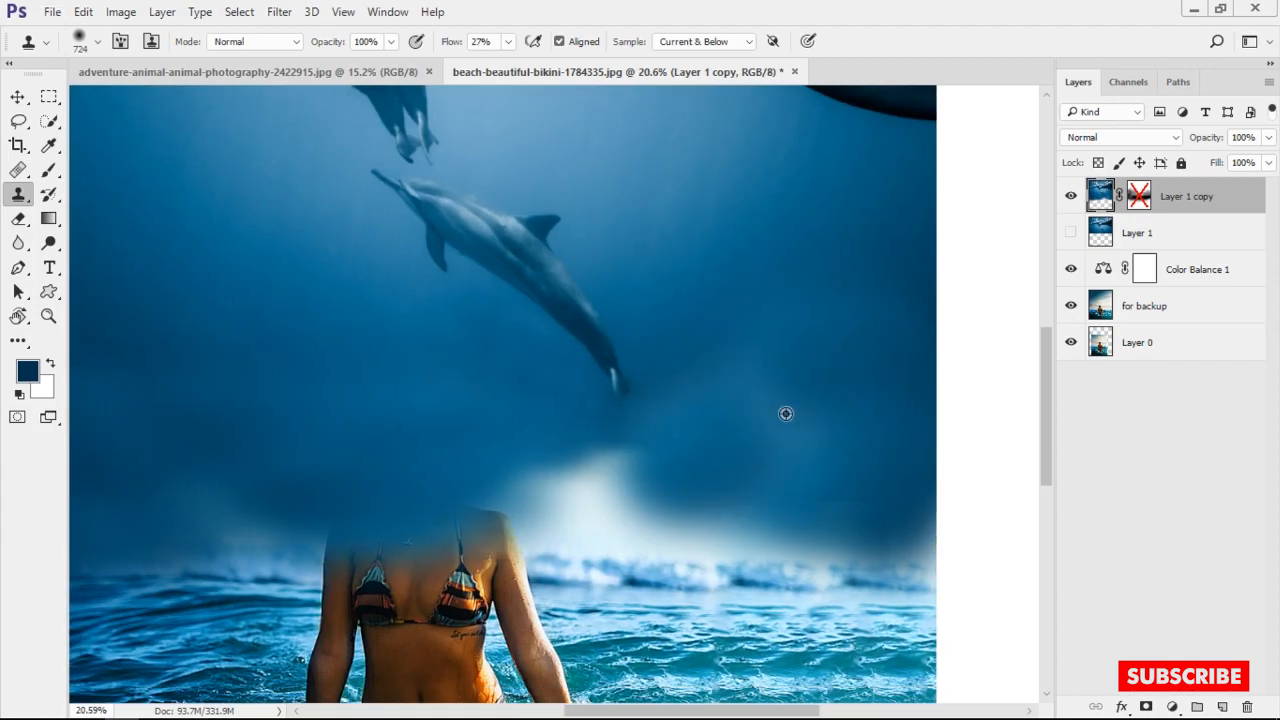
mouse_move(601, 470)
left_mouse_down()
mouse_move(517, 489)
mouse_move(676, 513)
left_mouse_up()
scroll(660, 451, "down", 3)
scroll(479, 416, "up", 1)
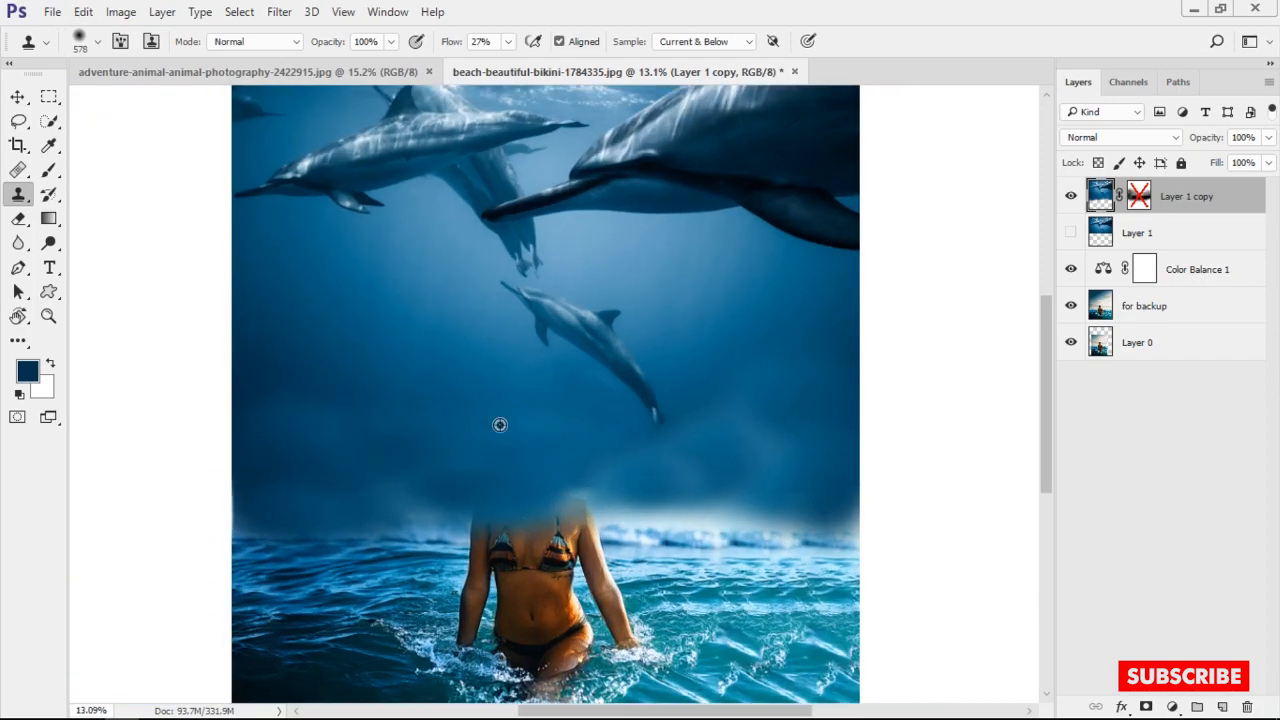
Re-enable the Layer 1 copy mask and switch to a soft 566 px white brush at 2% flow.
left_click(1145, 202, "shift")
scroll(744, 410, "up", 4)
left_click_drag(760, 430, 788, 378)
key("b")
mouse_move(714, 446)
left_mouse_down()
mouse_move(791, 471)
mouse_move(789, 483)
left_mouse_up()
key("d")
key("x")
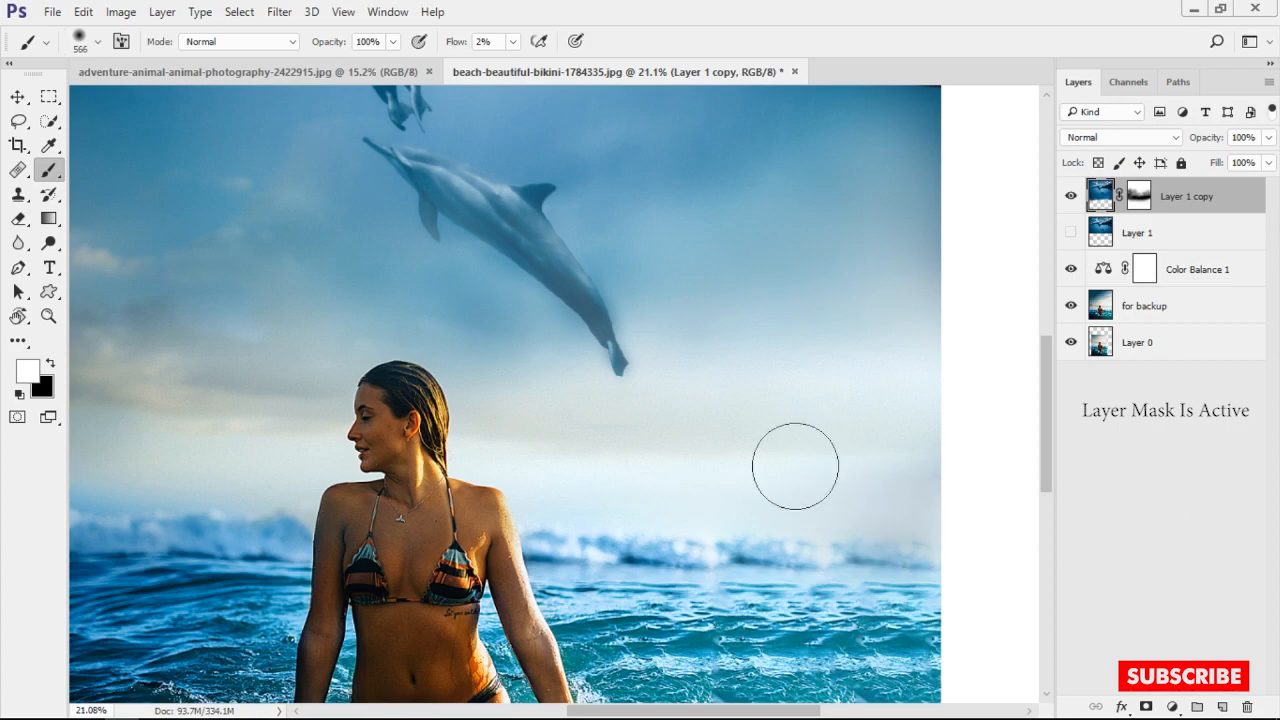
Fade the haze around the dolphin's tail on the mask with a soft 1362 px black brush at 2% flow, and raise the flow to 90%.
scroll(814, 477, "down", 3)
key("x")
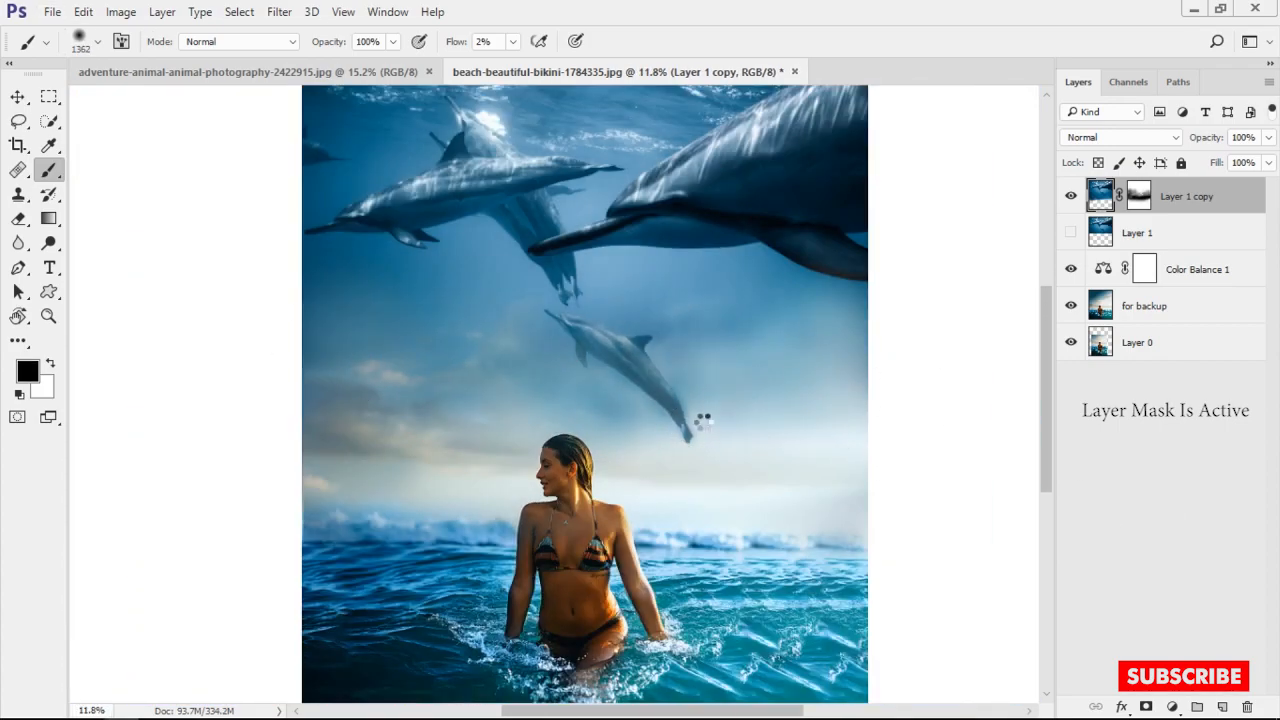
scroll(740, 420, "up", 2)
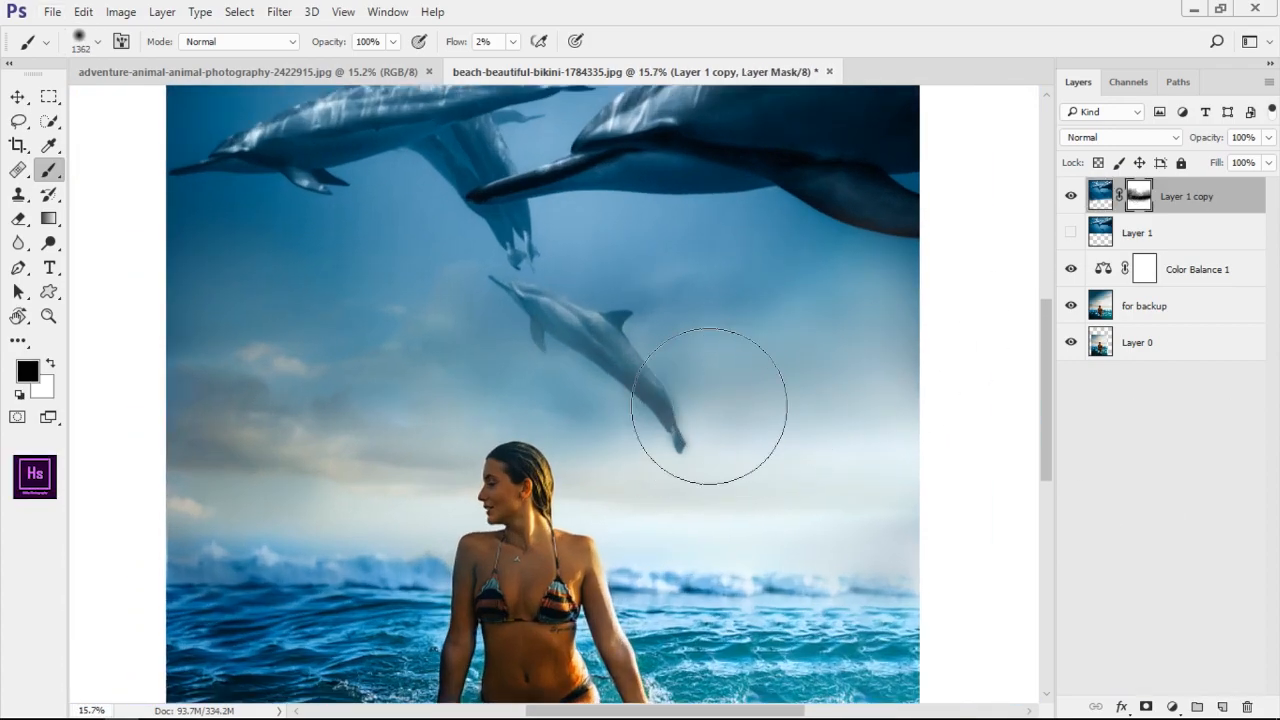
left_click_drag(745, 399, 691, 421)
scroll(238, 478, "up", 1)
left_click_drag(451, 46, 529, 48)
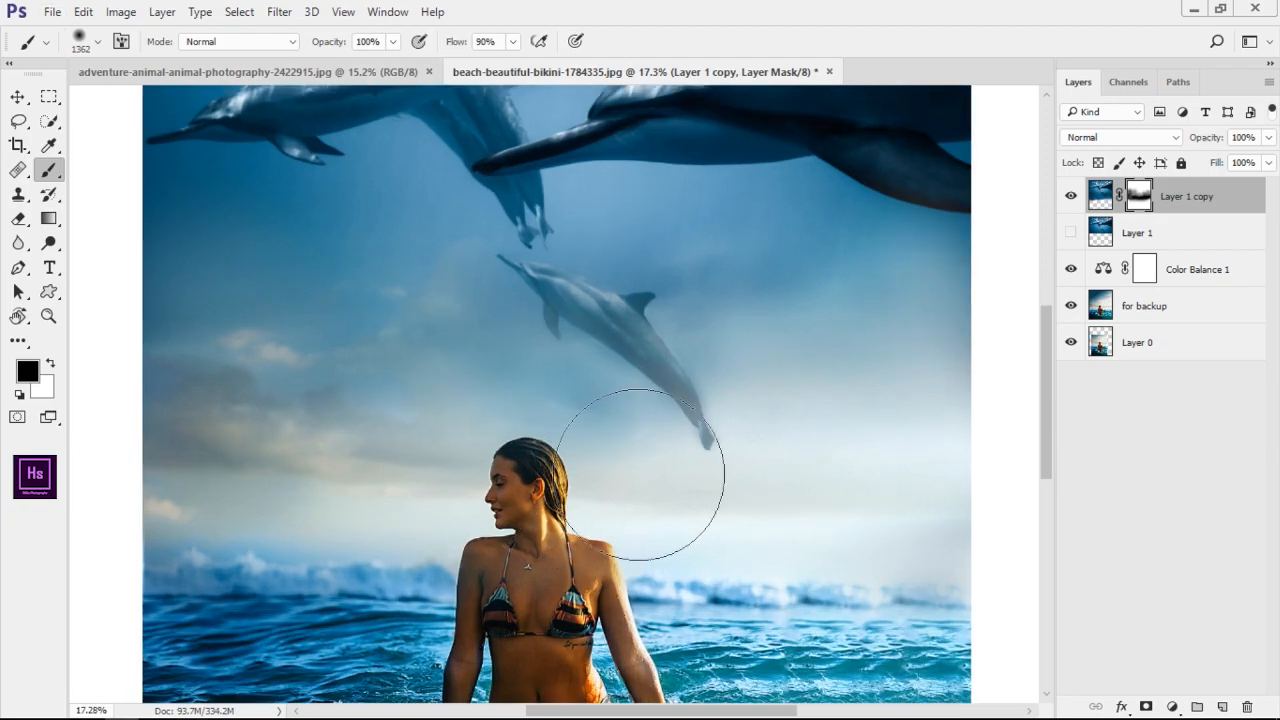
left_click_drag(622, 432, 485, 415)
key("ctrl+z")
key("x")
left_click_drag(675, 455, 712, 458)
key("ctrl+z")
Paint the sky beside the small dolphin's tail on the Layer 1 copy mask with the soft 1362 px white brush at 2% flow.
mouse_move(453, 46)
left_mouse_down()
mouse_move(407, 50)
mouse_move(449, 45)
left_mouse_up()
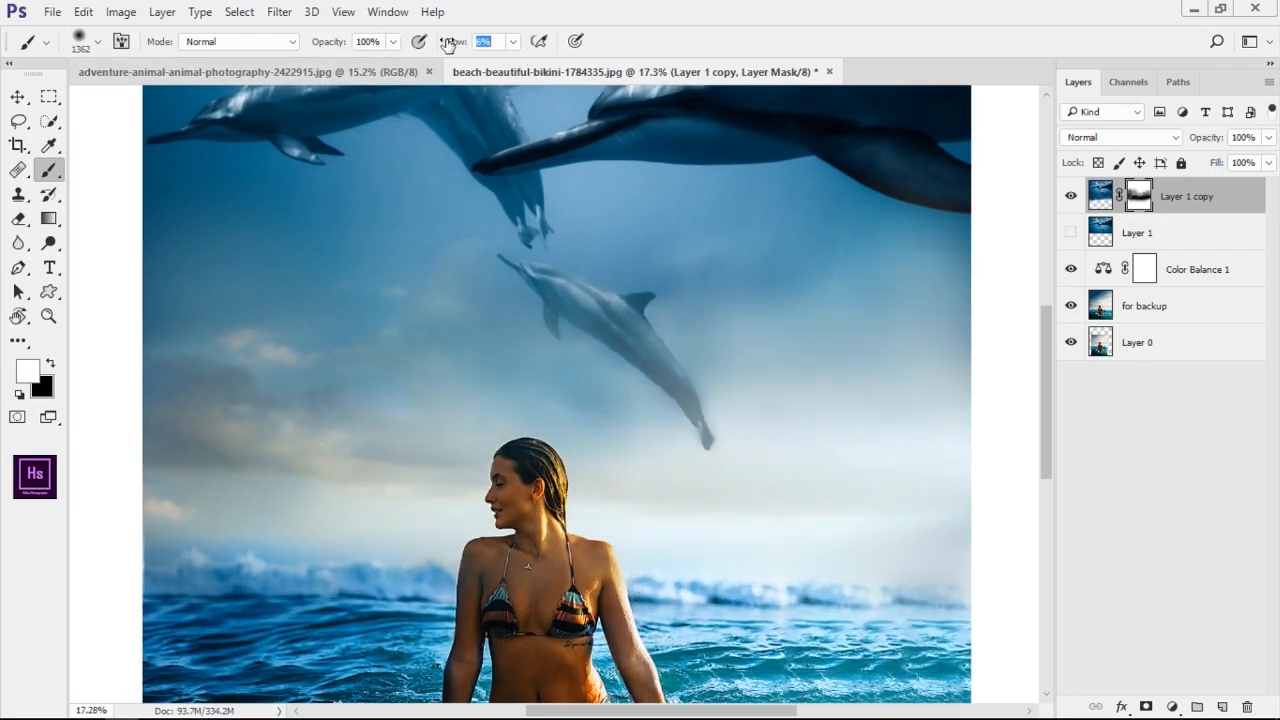
mouse_move(874, 393)
left_mouse_down()
mouse_move(408, 445)
mouse_move(481, 476)
mouse_move(272, 363)
mouse_move(164, 441)
mouse_move(638, 448)
mouse_move(907, 490)
left_mouse_up()
scroll(755, 400, "down", 5)
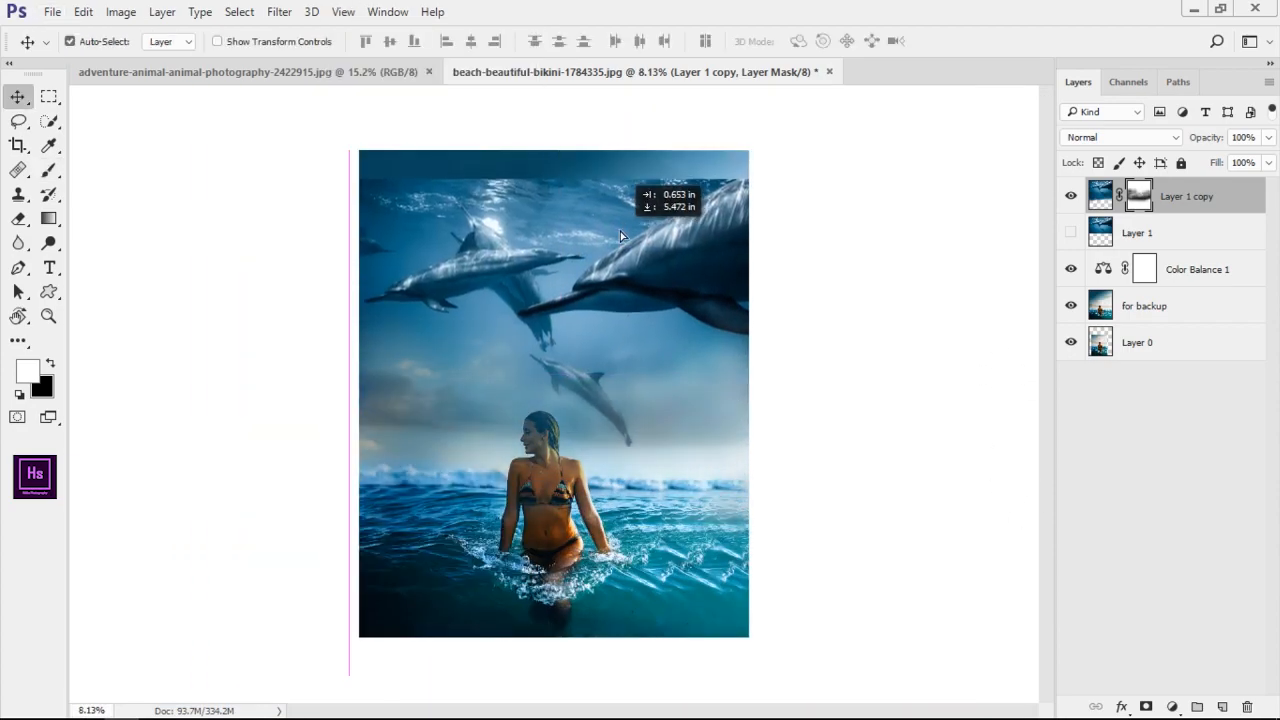
Place the whale-tail photo animal-daytime-deep-ocean-892548 at 100% scale over the right half of the composite, covering the sea and horizon.
scroll(678, 456, "down", 3)
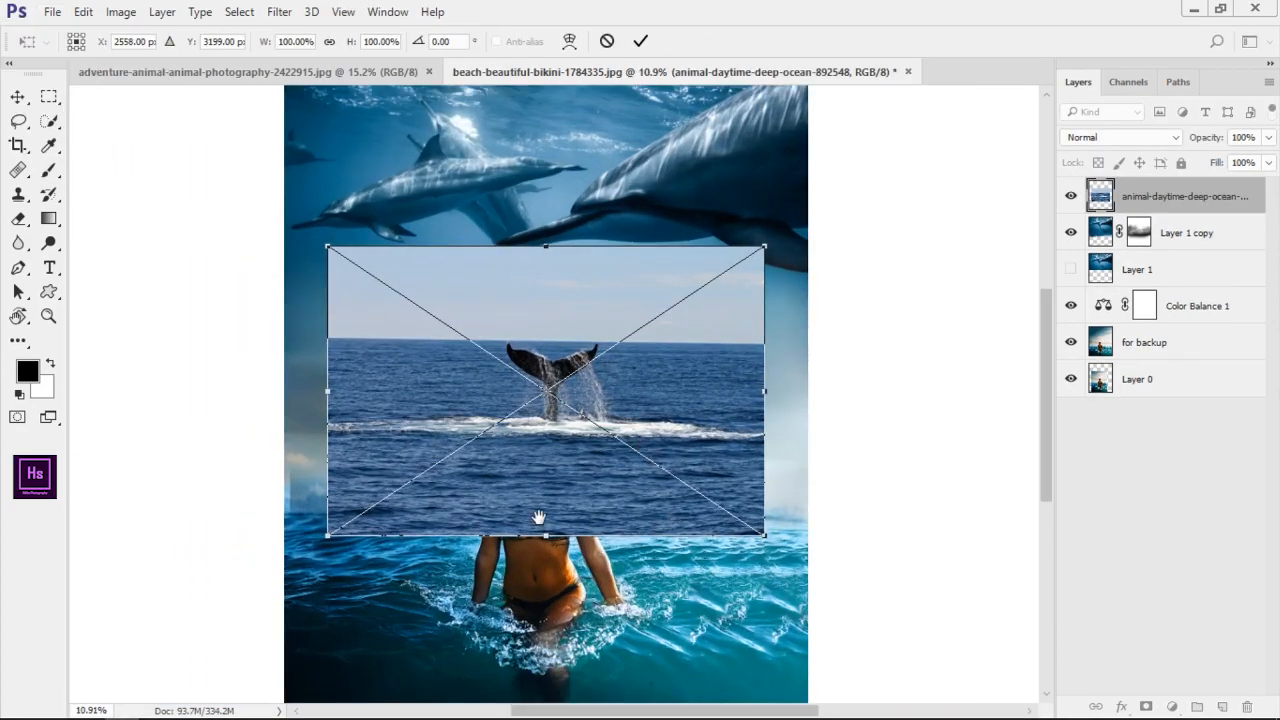
mouse_move(538, 517)
left_mouse_down()
mouse_move(445, 495)
mouse_move(510, 561)
mouse_move(625, 493)
mouse_move(644, 456)
left_mouse_up()
key("Return")
scroll(604, 462, "up", 5)
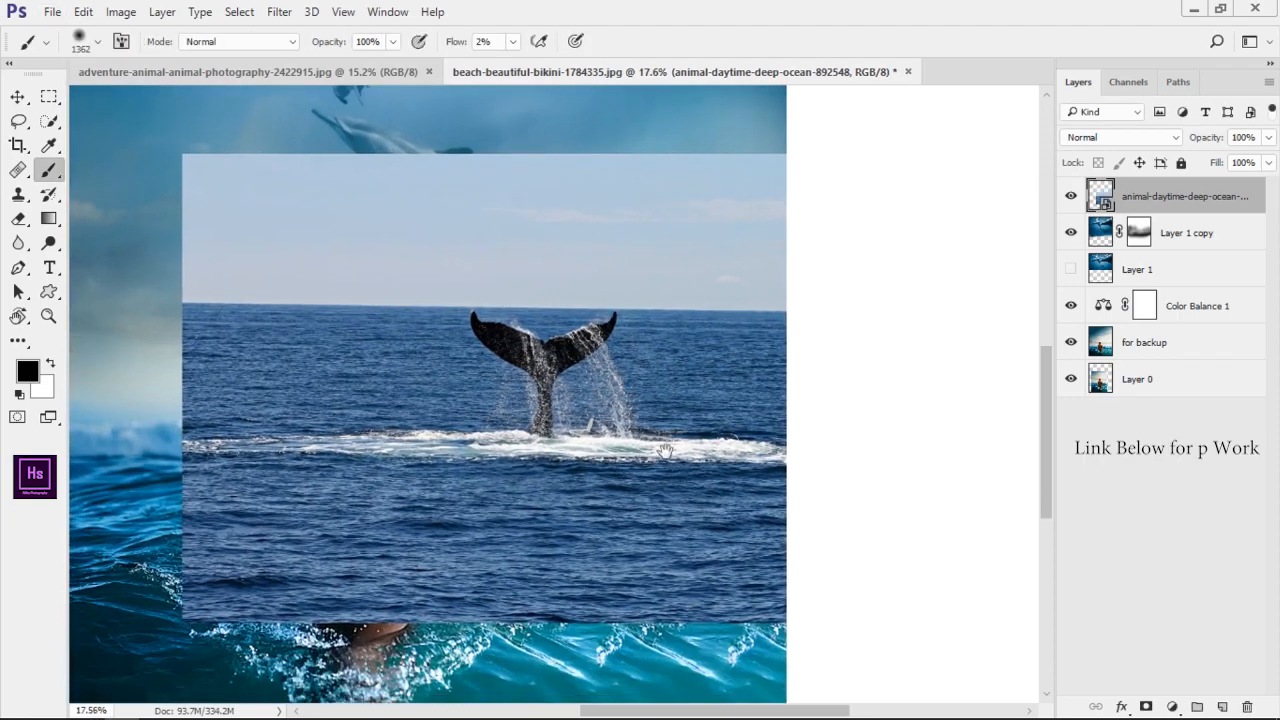
Rasterize the placed whale-tail layer and duplicate it.
right_click(1152, 191)
left_click(833, 453)
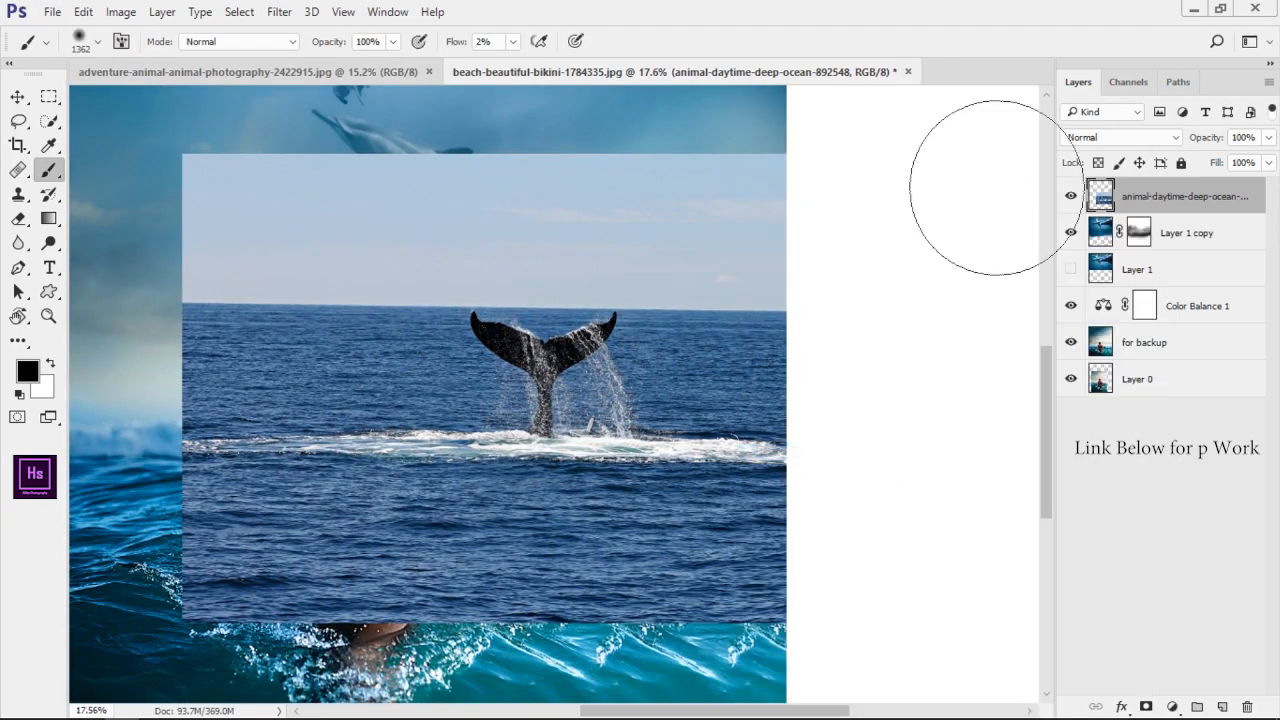
key("ctrl+j")
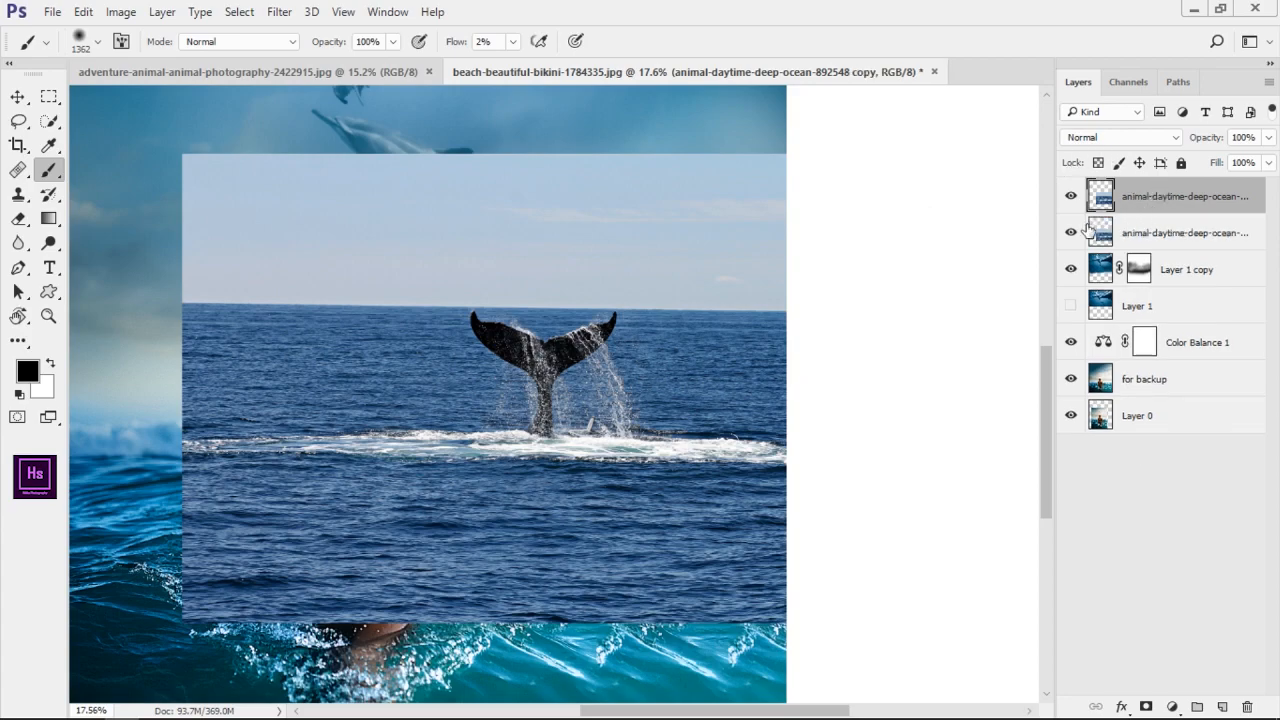
Hide the upper whale-tail copy and try blend modes on the lower one, from Dissolve through to Linear Dodge (Add).
left_click(1104, 232)
left_click(1112, 137)
left_click(1101, 164)
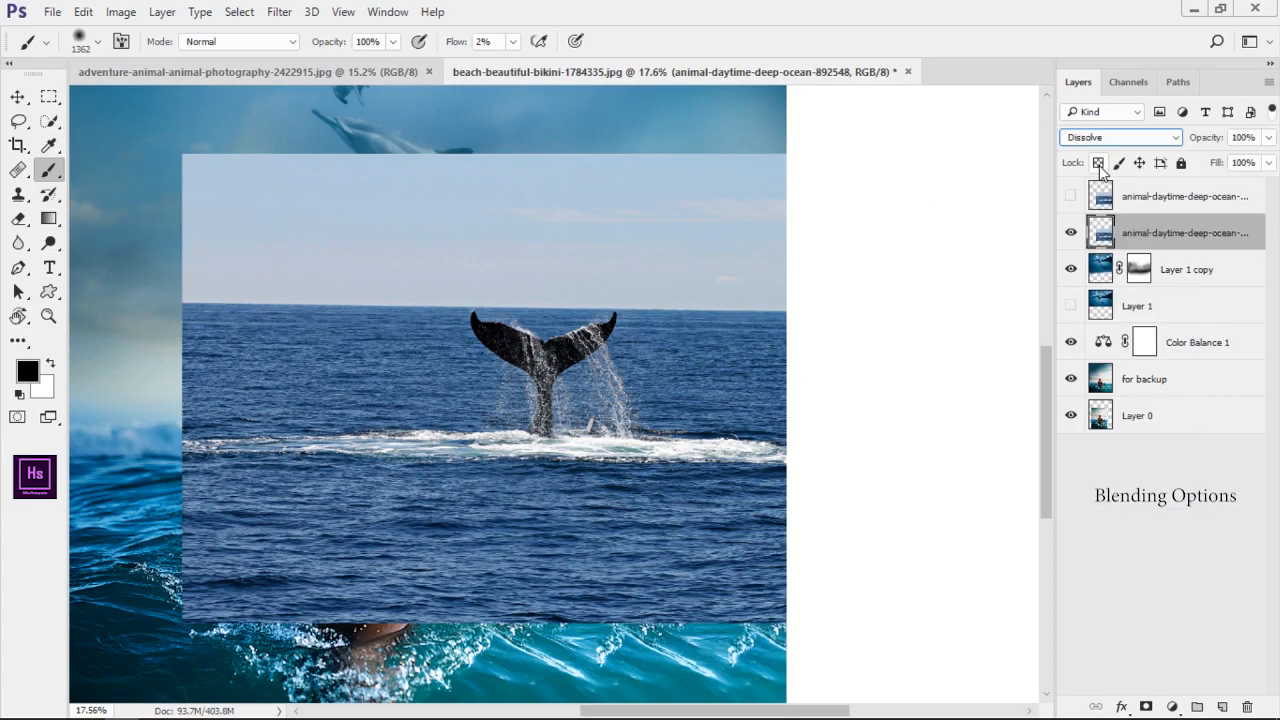
key("Down")
key("Down")
key("Down")
key("Down")
key("Down")
key("Down")
key("Down")
key("Down")
key("Down")
key("Down")
key("Down")
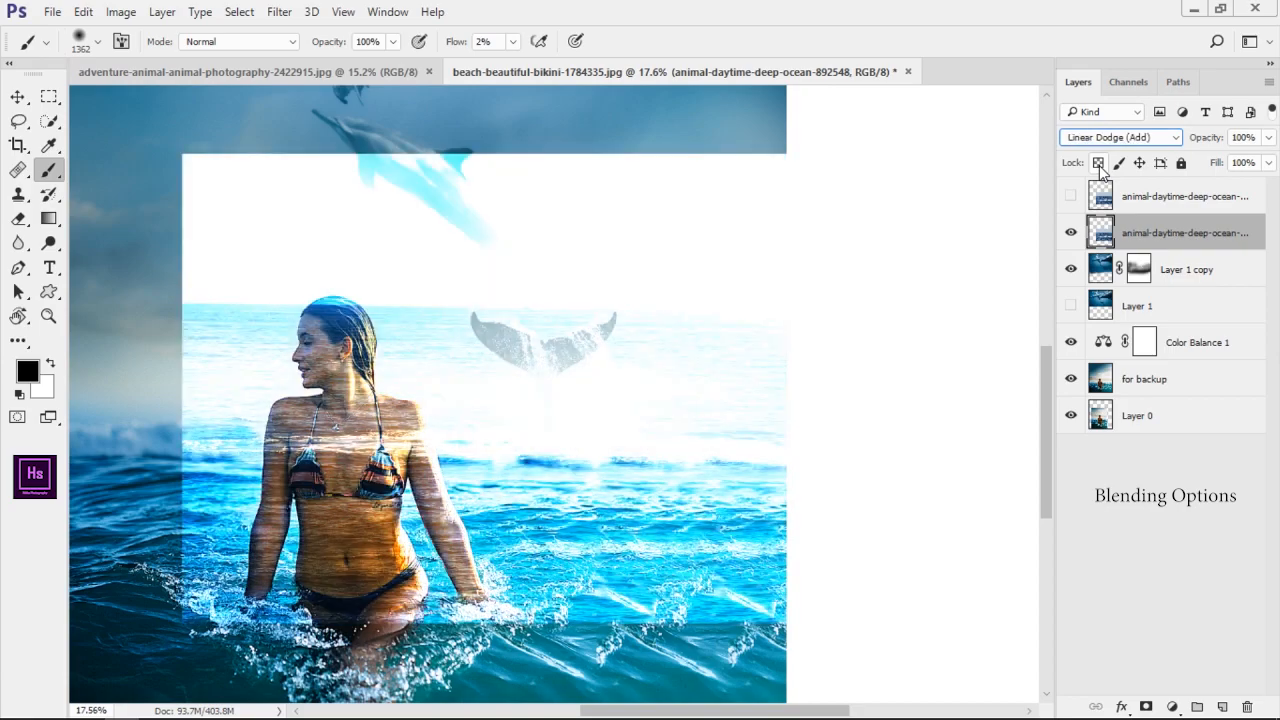
Shift the lower whale-tail layer about 2 in right and 3.7 in down, and set its blend mode to Hard Light.
key("v")
left_click_drag(586, 363, 620, 416)
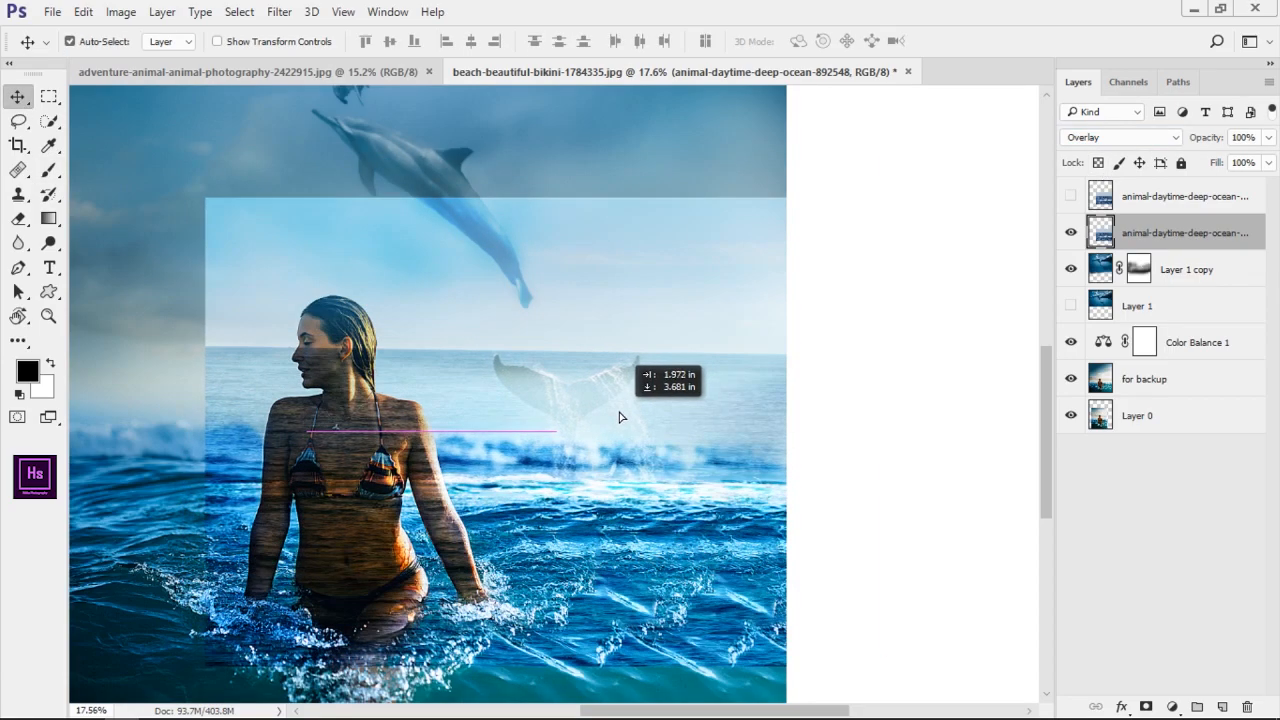
key("Down")
key("Down")
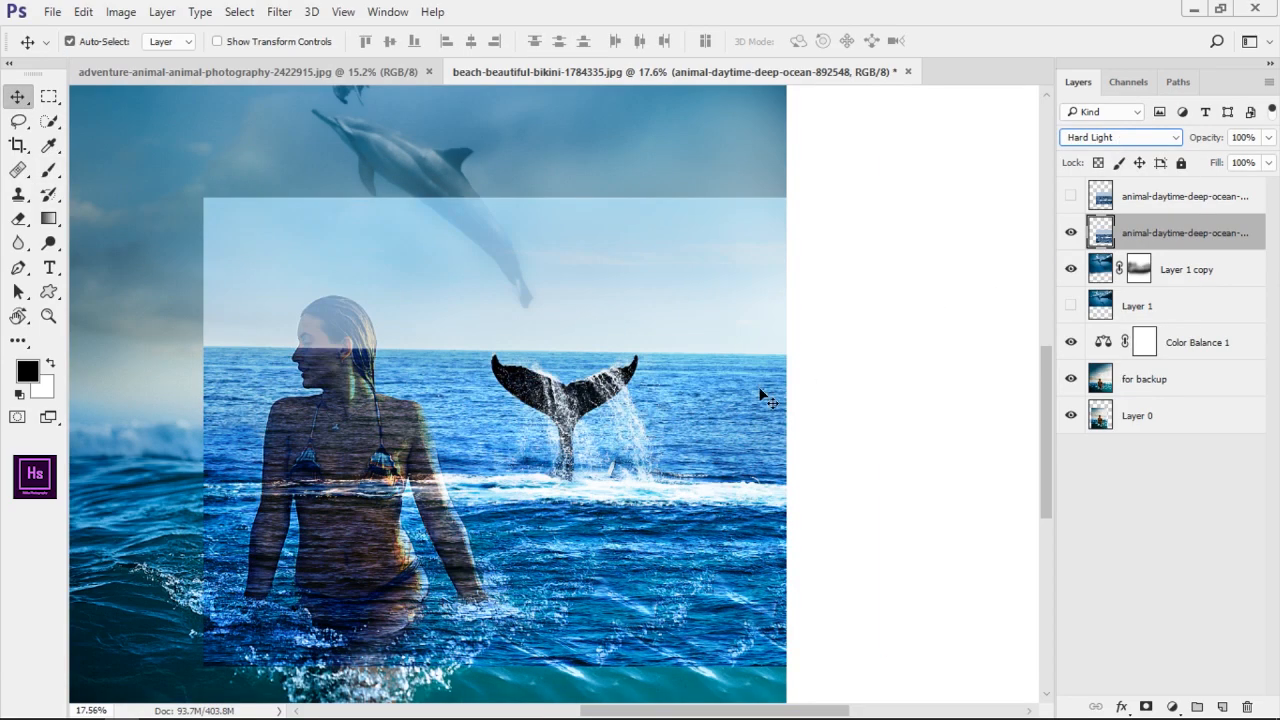
Add a mask to the Hard Light whale-tail layer and paint out its sky and the sea over the woman with a soft black brush at 56% flow.
key("b")
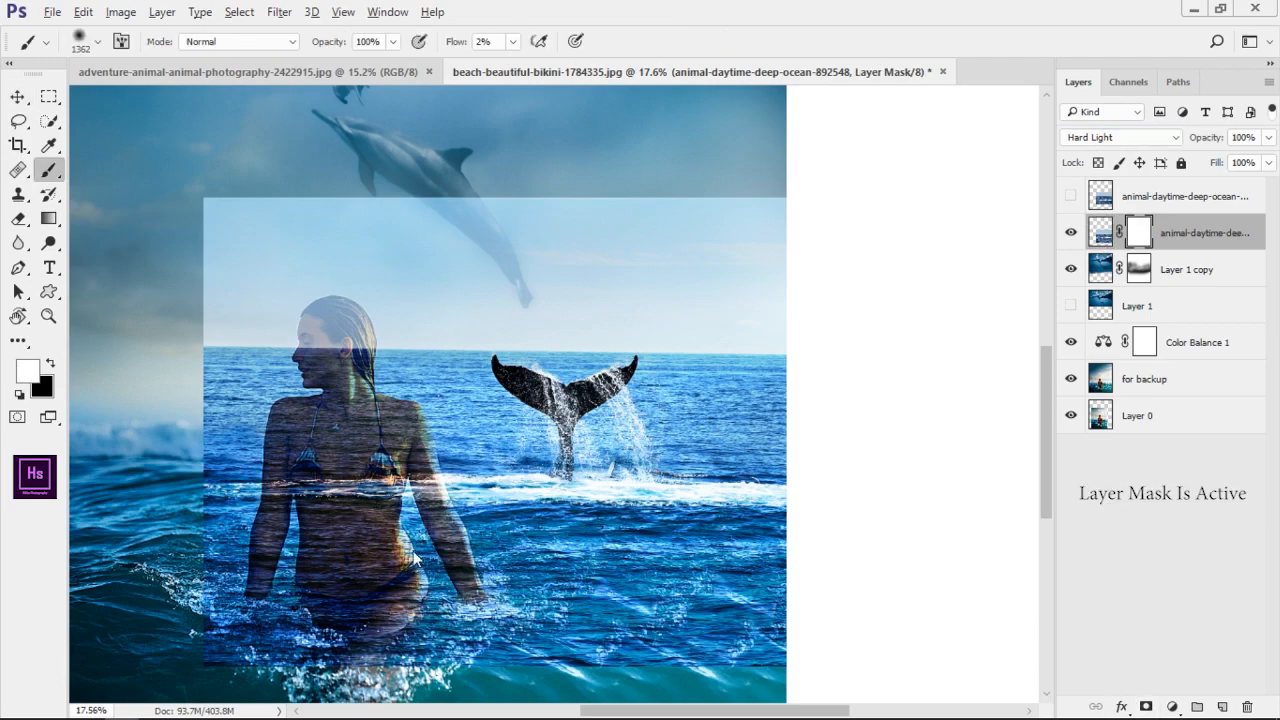
left_click(484, 43)
mouse_move(327, 600)
left_mouse_down()
mouse_move(372, 638)
mouse_move(271, 566)
mouse_move(394, 485)
mouse_move(360, 484)
mouse_move(288, 351)
mouse_move(188, 290)
mouse_move(271, 300)
mouse_move(515, 195)
mouse_move(531, 217)
mouse_move(440, 220)
mouse_move(375, 260)
left_mouse_up()
left_click_drag(667, 283, 420, 268)
scroll(638, 536, "up", 3)
scroll(638, 520, "down", 3)
mouse_move(640, 485)
left_mouse_down()
mouse_move(507, 511)
mouse_move(782, 402)
mouse_move(482, 324)
left_mouse_up()
left_click_drag(565, 288, 595, 545)
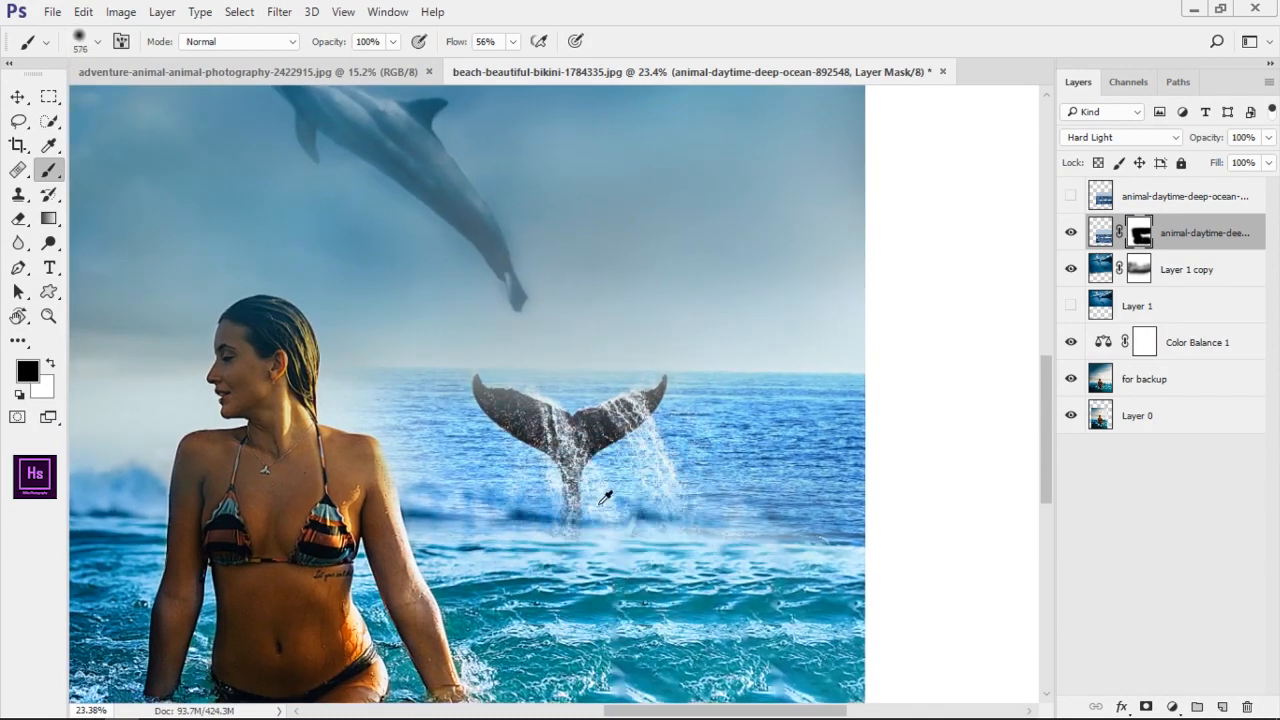
Mask out the sea and horizon along the top edge of the whale's flukes with a soft 113 px black brush at 56% flow.
scroll(595, 545, "up", 4)
key("x")
scroll(558, 480, "down", 3)
scroll(652, 394, "up", 2)
key("x")
mouse_move(652, 394)
left_mouse_down()
mouse_move(669, 489)
mouse_move(572, 378)
mouse_move(556, 436)
left_mouse_up()
mouse_move(469, 361)
left_mouse_down()
mouse_move(506, 408)
mouse_move(584, 381)
left_mouse_up()
left_click_drag(372, 396, 358, 391)
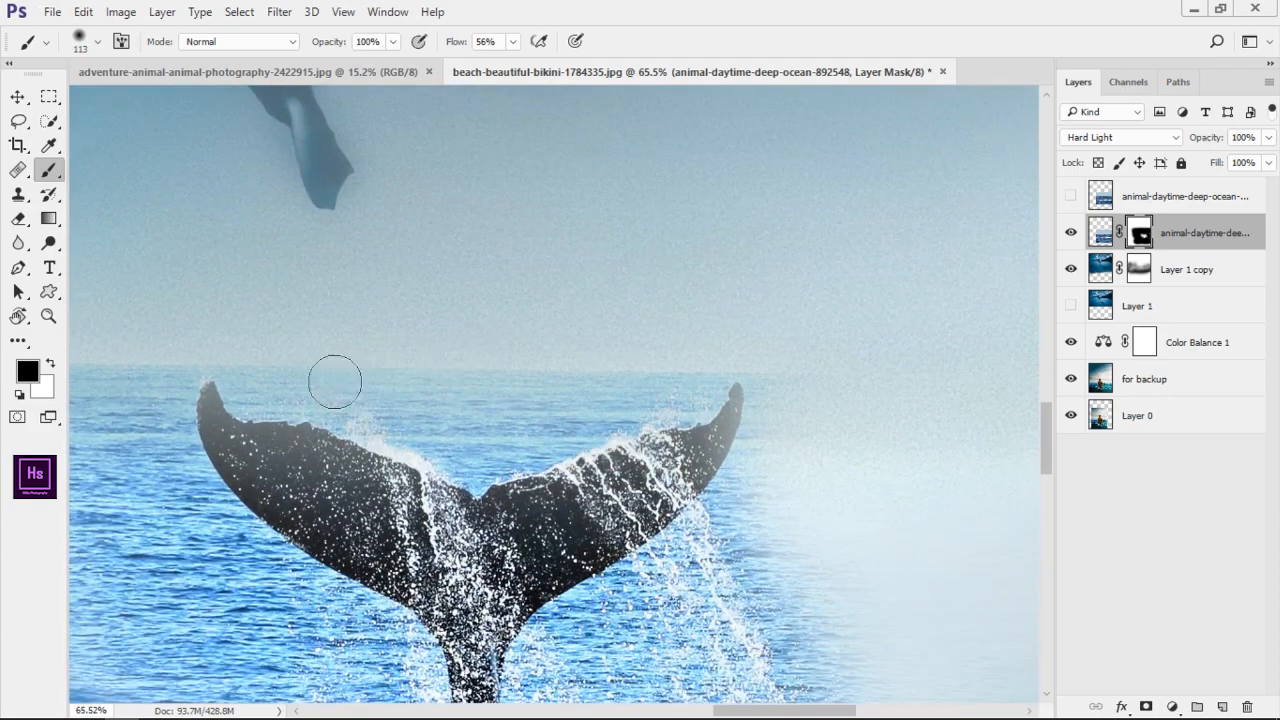
mouse_move(437, 442)
left_mouse_down()
mouse_move(522, 446)
mouse_move(602, 364)
left_mouse_up()
scroll(495, 448, "down", 3)
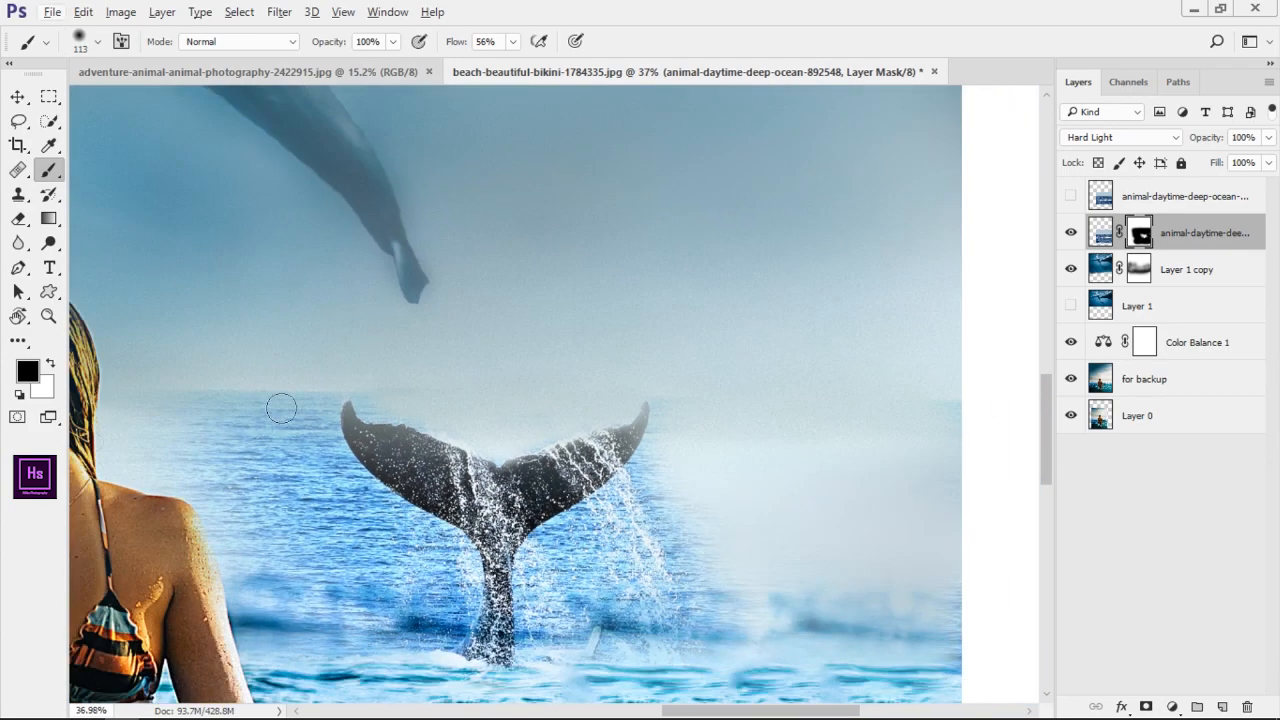
Paint out the remaining blue sea between the woman's shoulder and the whale tail on the layer mask.
mouse_move(307, 411)
left_mouse_down()
mouse_move(466, 590)
mouse_move(349, 568)
mouse_move(264, 488)
left_mouse_up()
mouse_move(216, 414)
left_mouse_down()
mouse_move(231, 414)
mouse_move(252, 544)
left_mouse_up()
scroll(530, 598, "down", 5)
scroll(715, 580, "up", 6)
Shift the whale-tail layer left and mask out the sea still showing around its stem and along the canvas's right edge.
left_click_drag(660, 491, 618, 487)
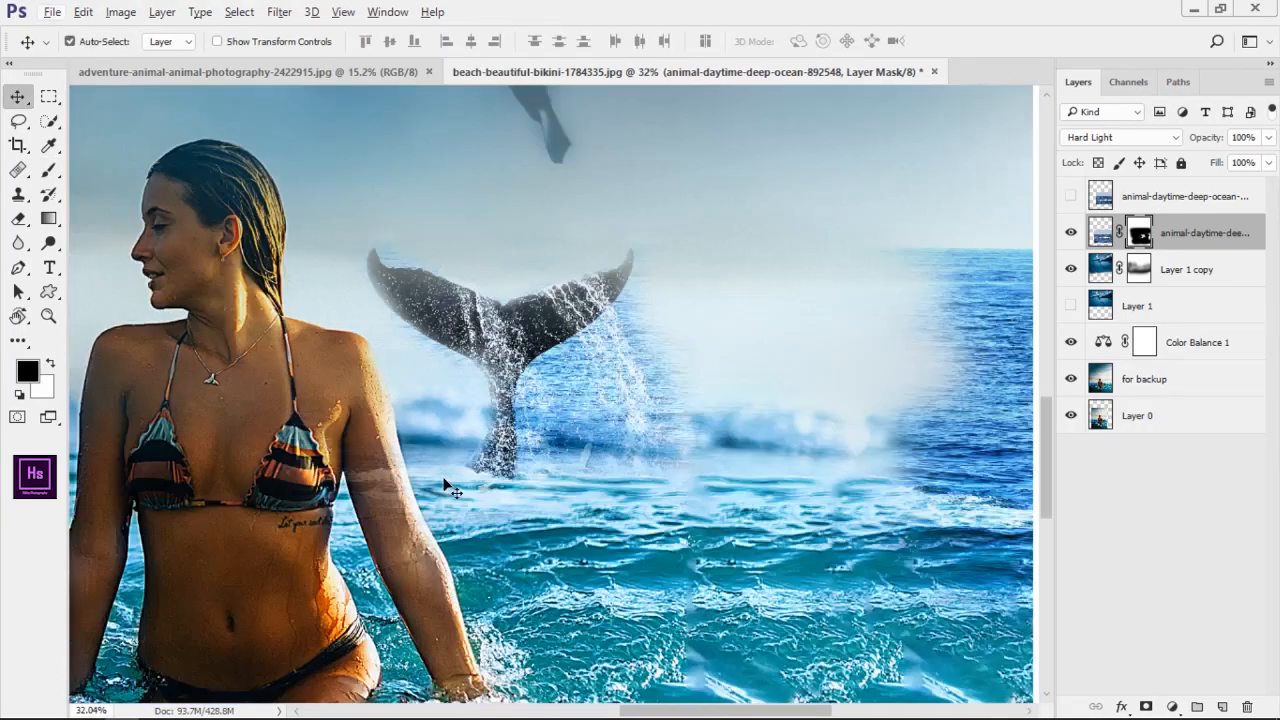
key("b")
mouse_move(566, 437)
left_mouse_down()
mouse_move(566, 363)
mouse_move(600, 500)
left_mouse_up()
left_click_drag(721, 457, 855, 457)
left_click_drag(925, 330, 994, 457)
Scale the whale-tail layer to about 81% and position the tail at the horizon to the right of the woman.
scroll(757, 477, "down", 6)
scroll(756, 478, "up", 6)
scroll(757, 494, "down", 5)
key("ctrl+t")
left_click_drag(815, 361, 741, 410)
left_click_drag(684, 458, 741, 454)
key("Return")
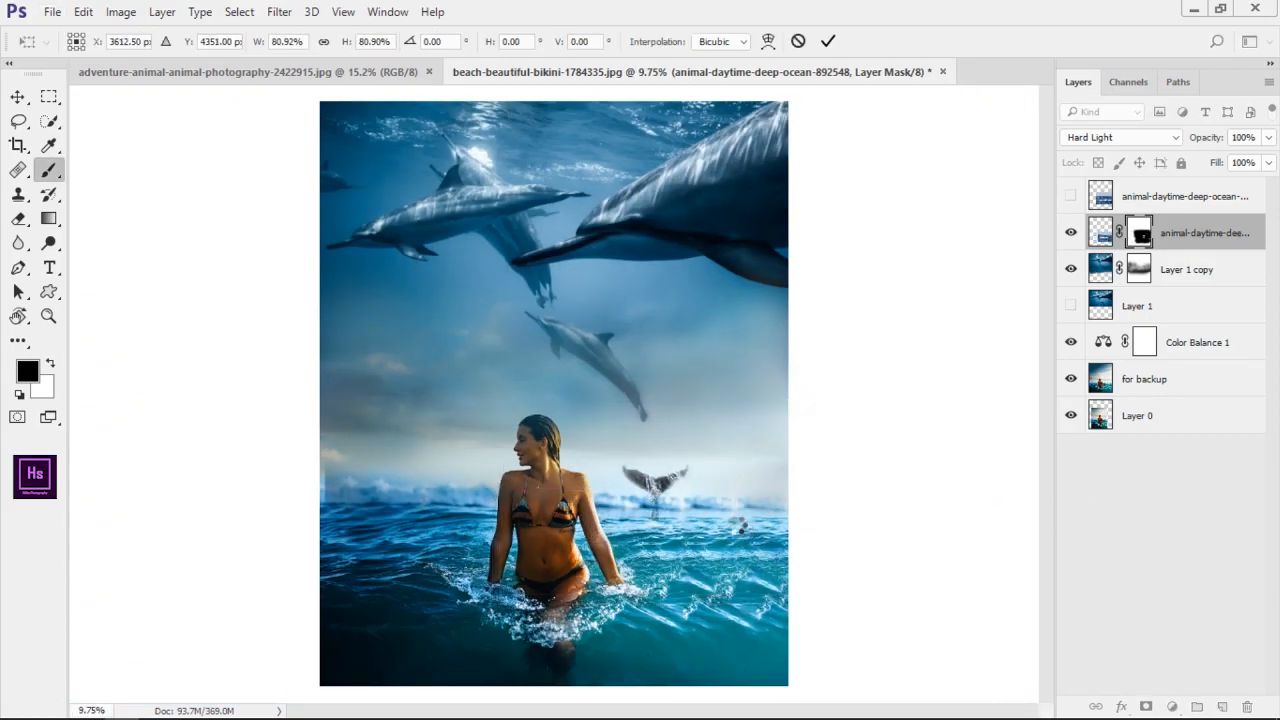
Restore faded parts of the whale's flukes and stem on the mask with a soft 120 px white brush at 56% flow.
key("b")
scroll(757, 523, "up", 4)
scroll(851, 466, "down", 2)
scroll(672, 437, "up", 3)
key("x")
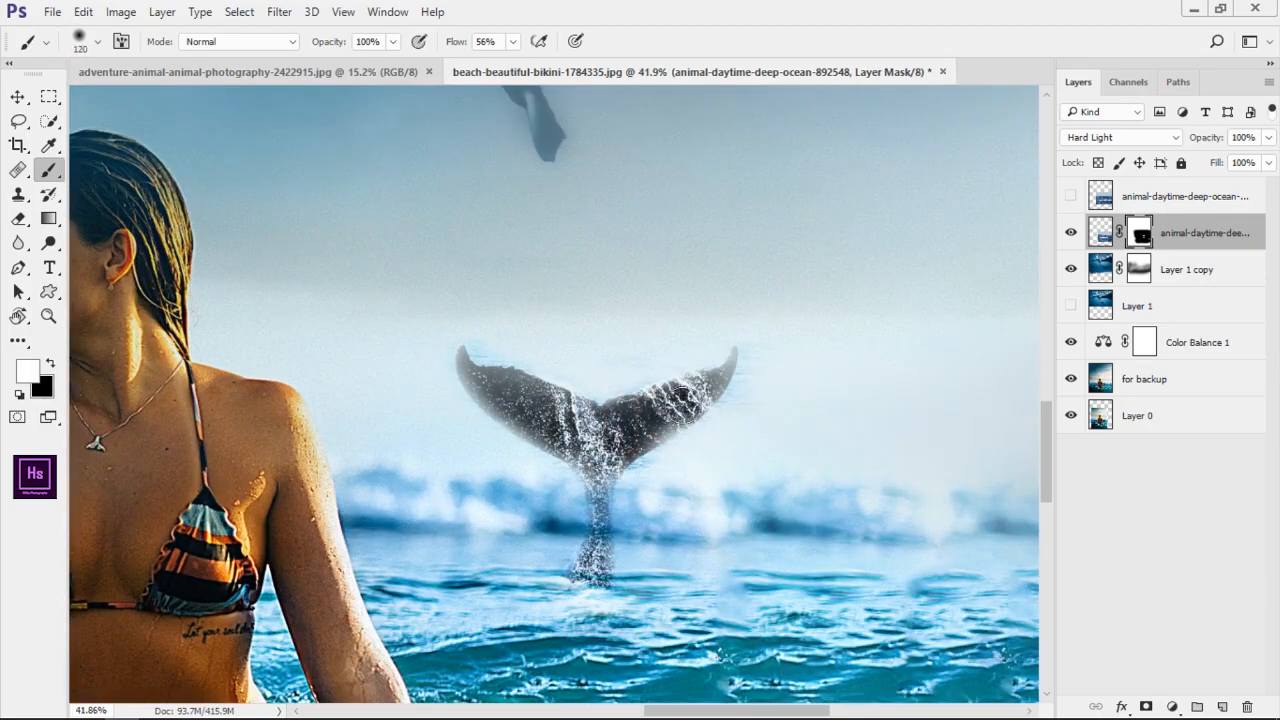
left_click_drag(498, 404, 563, 407)
scroll(712, 409, "down", 10)
scroll(671, 430, "up", 10)
left_click_drag(680, 436, 680, 530)
scroll(900, 405, "down", 10)
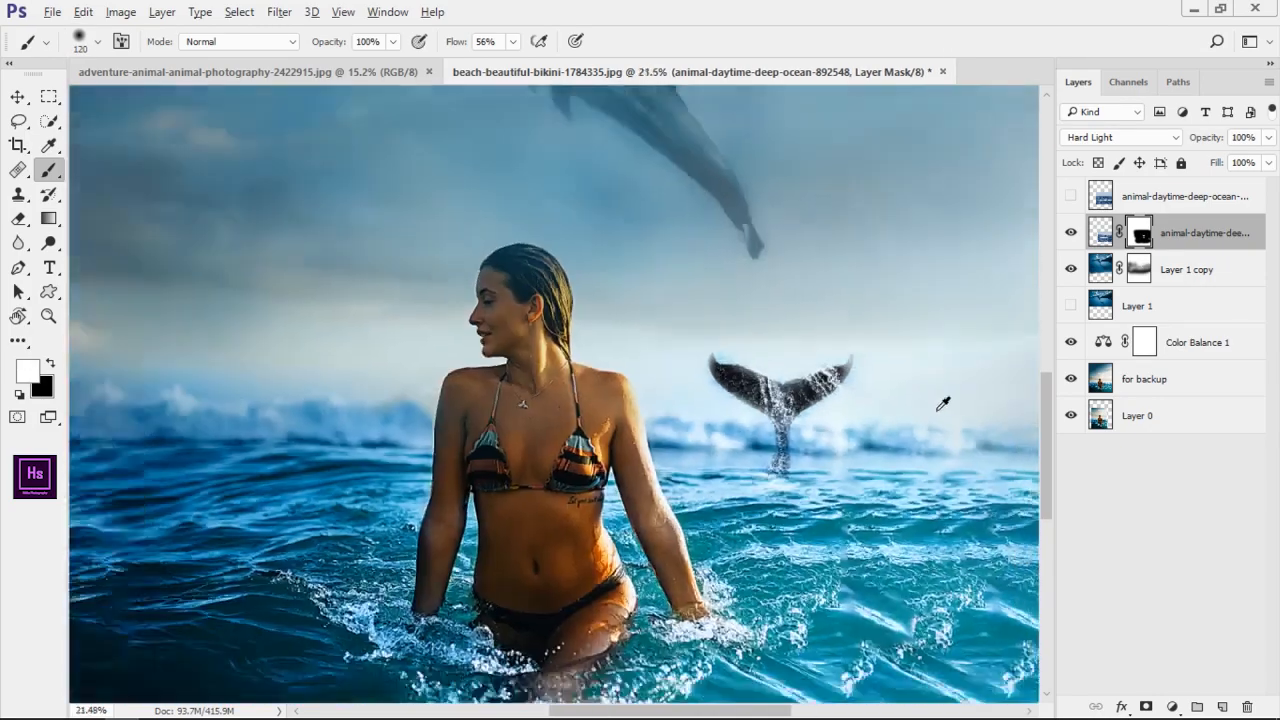
Apply a Gaussian Blur with a 20.8 px radius to the masked whale-tail layer's image.
scroll(935, 258, "down", 3)
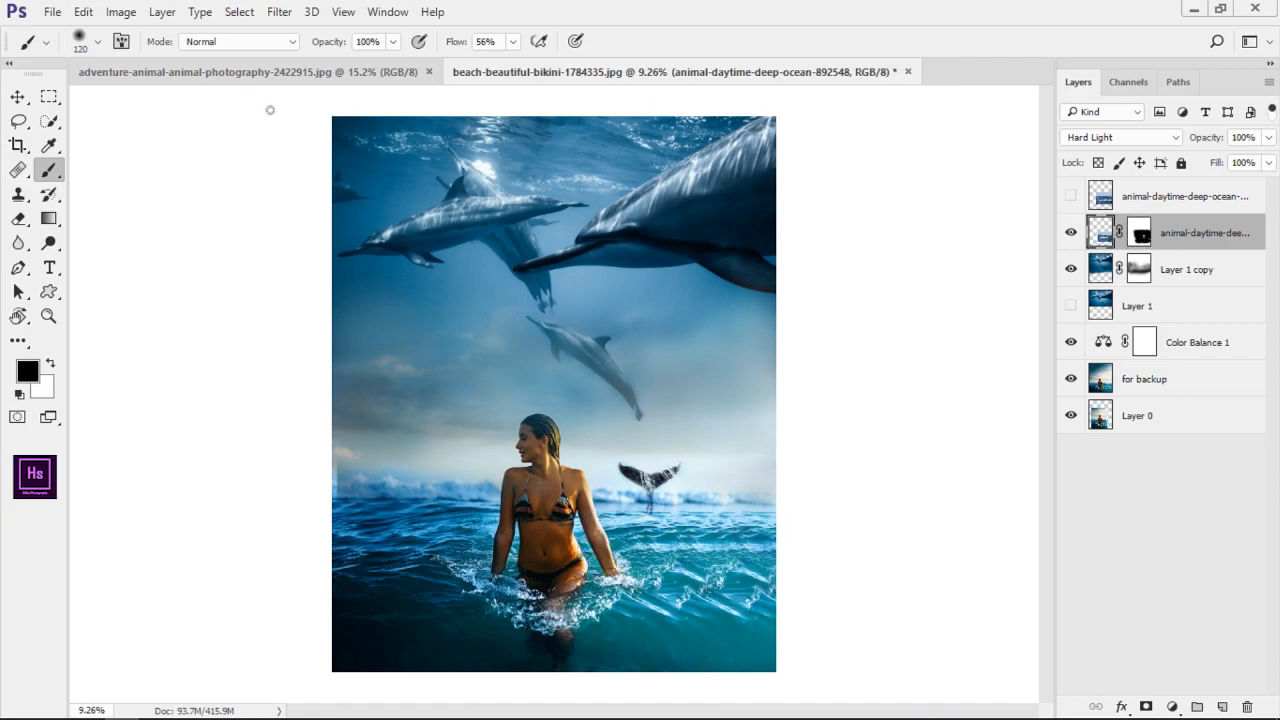
left_click(157, 15)
mouse_move(226, 10)
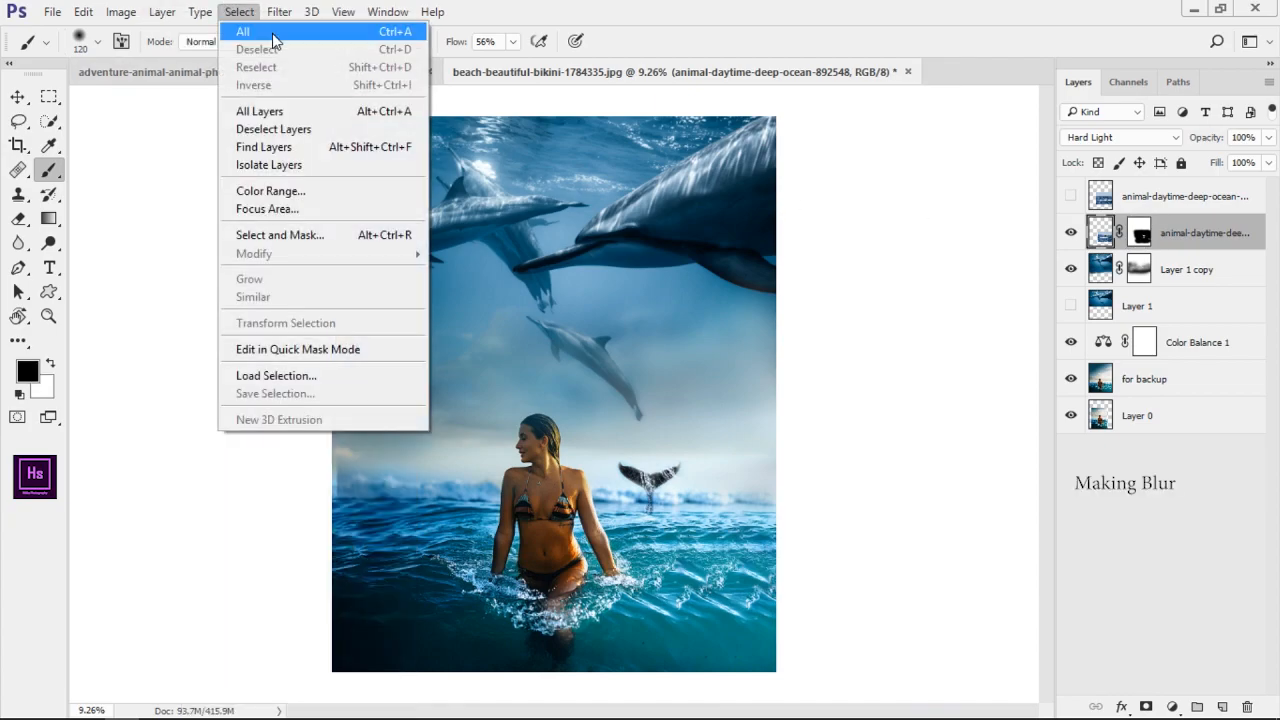
mouse_move(279, 12)
mouse_move(371, 212)
left_click(550, 289)
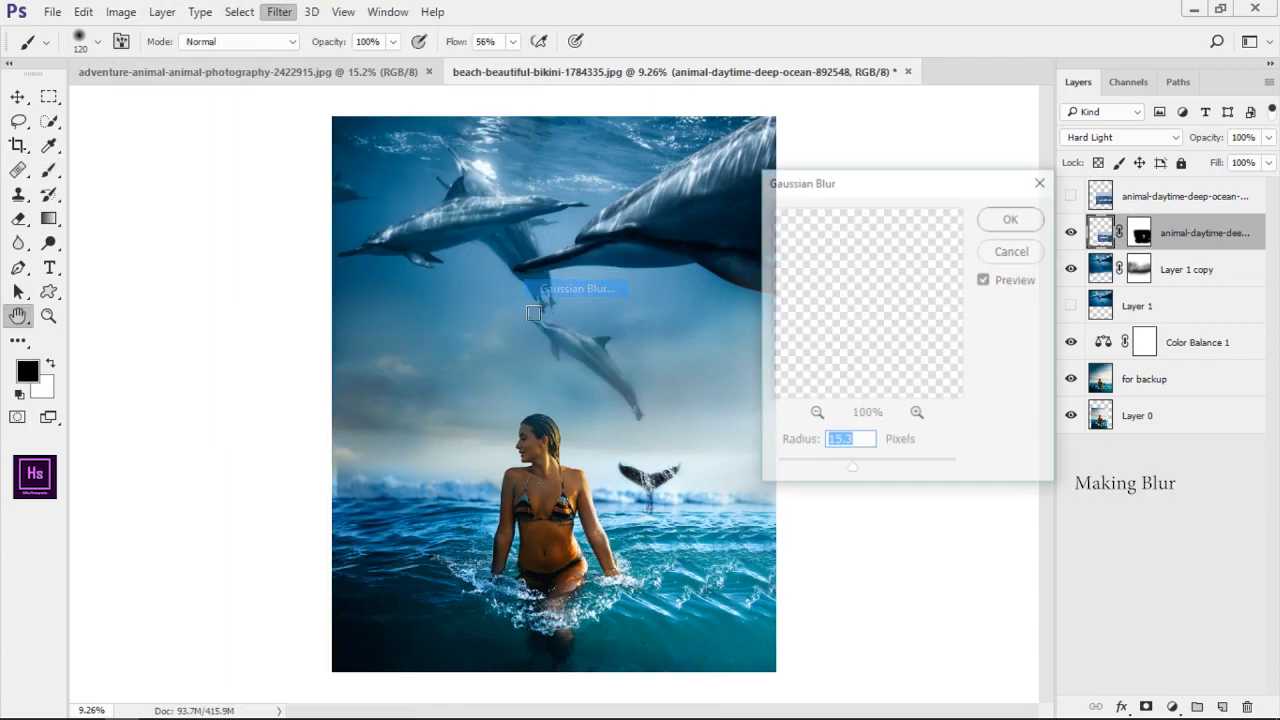
left_click_drag(852, 463, 870, 464)
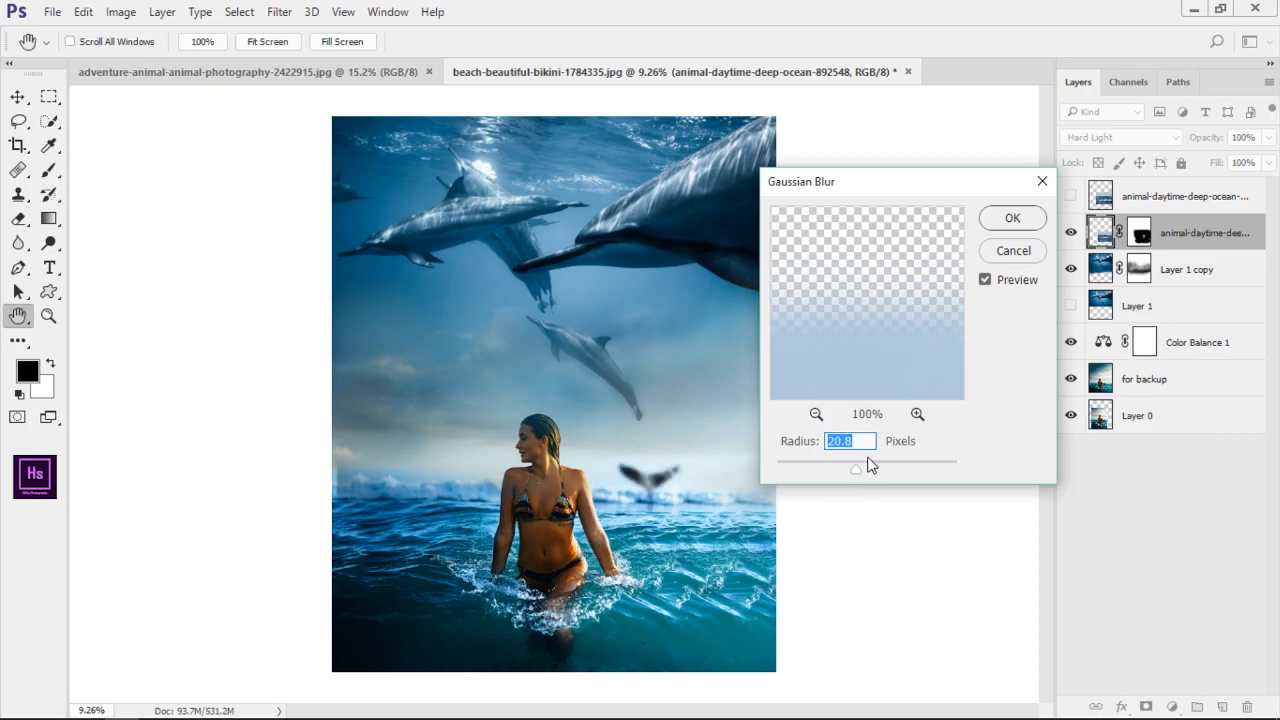
left_click(1008, 218)
key("b")
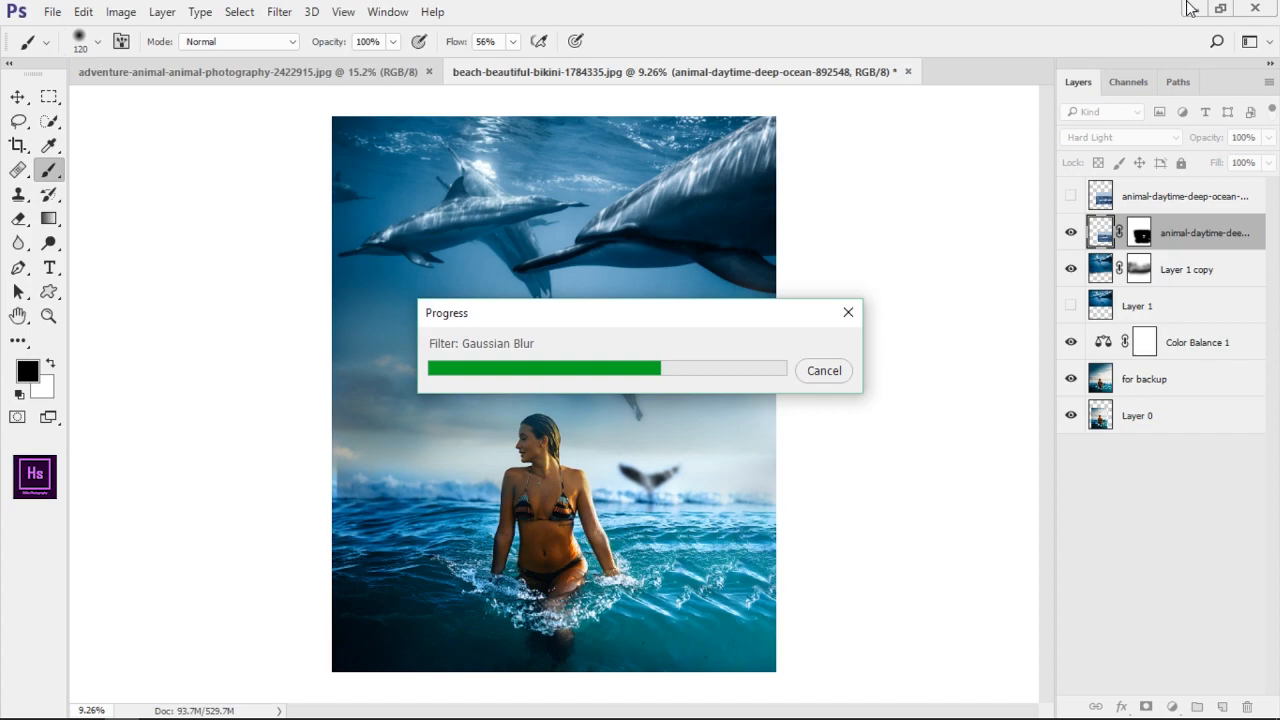
key("Escape")
Place the breaching-whale photo adventure-animal-photography-conifer-302271 over the sea left of the woman, scaled and tilted slightly, and rasterize it.
scroll(555, 460, "up", 3)
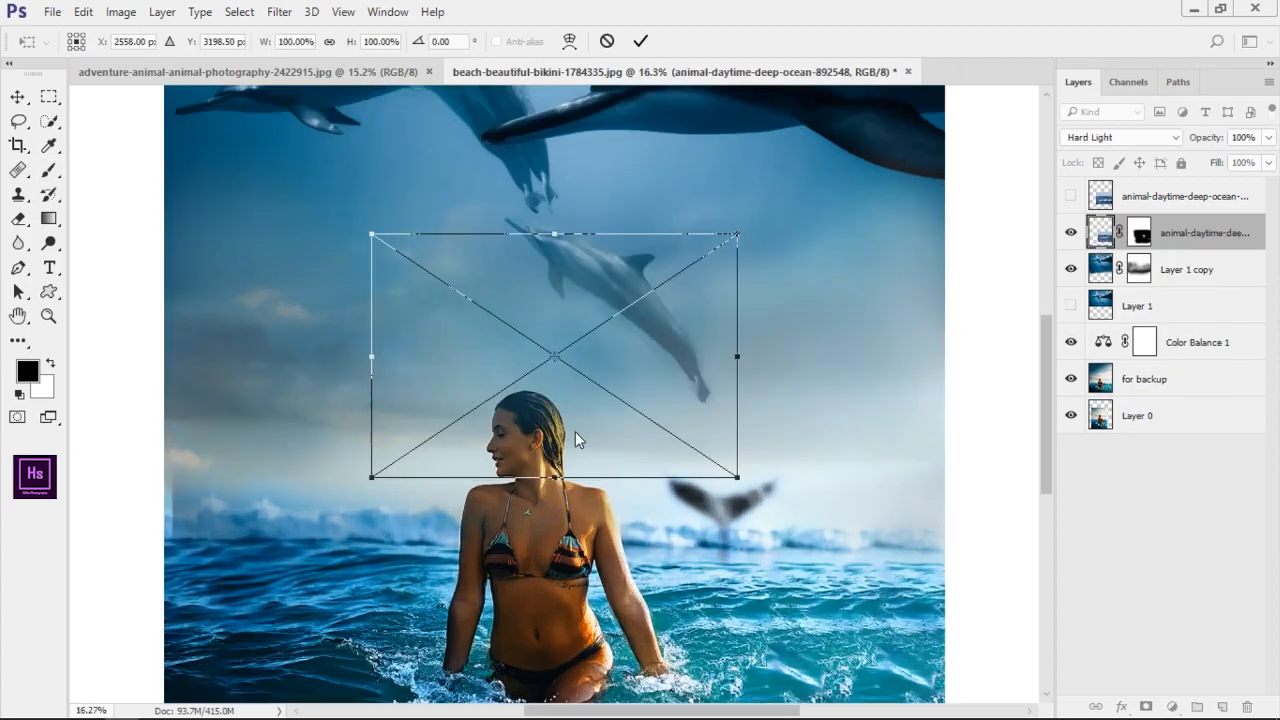
left_click_drag(575, 431, 295, 591)
left_click_drag(472, 648, 503, 584)
mouse_move(322, 552)
left_mouse_down()
mouse_move(281, 524)
mouse_move(269, 531)
left_mouse_up()
left_click_drag(452, 415, 466, 493)
mouse_move(356, 502)
left_mouse_down()
mouse_move(401, 449)
mouse_move(401, 464)
left_mouse_up()
left_click_drag(478, 500, 476, 476)
left_click_drag(380, 480, 387, 472)
key("Return")
scroll(300, 510, "up", 6)
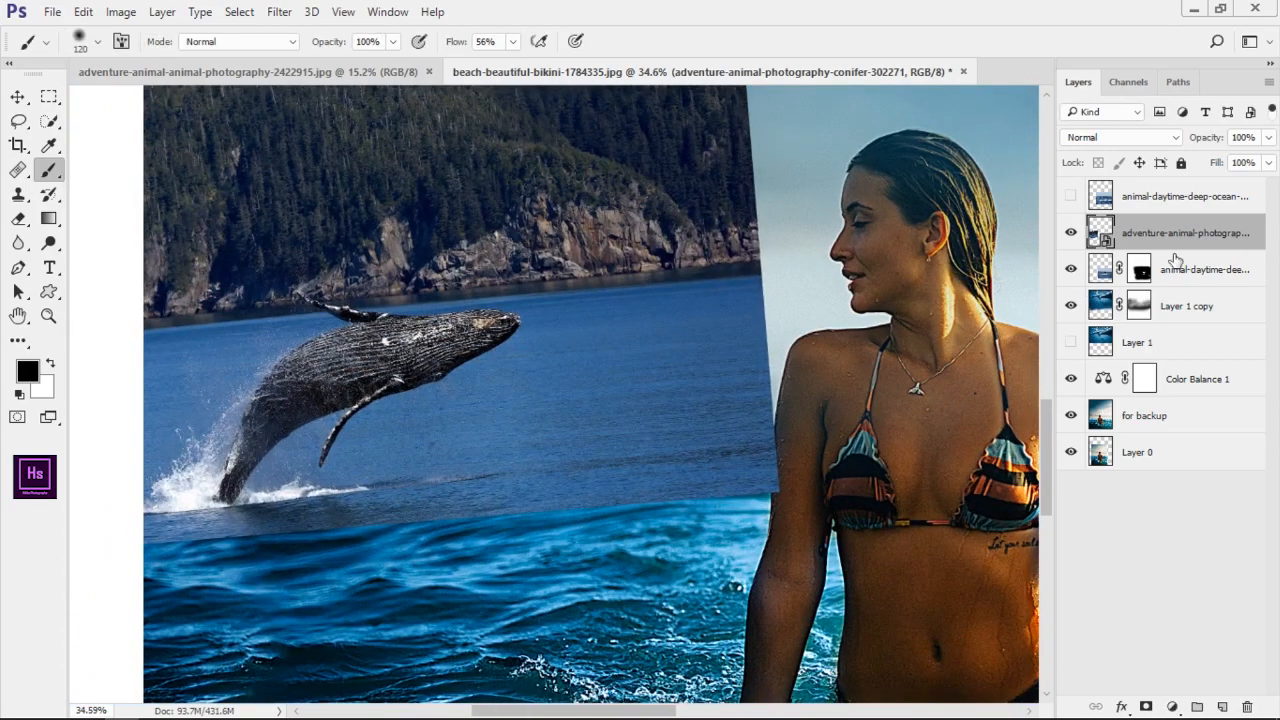
right_click(1170, 245)
left_click(848, 452)
Add a mask to the breaching-whale layer and paint out its surrounding sea and outer forest with a soft 264 px black brush at 41% flow.
key("x")
mouse_move(724, 445)
left_mouse_down()
mouse_move(683, 490)
mouse_move(760, 442)
mouse_move(760, 280)
mouse_move(761, 417)
left_mouse_up()
mouse_move(705, 300)
left_mouse_down()
mouse_move(557, 240)
mouse_move(120, 158)
mouse_move(757, 196)
left_mouse_up()
mouse_move(640, 506)
left_mouse_down()
mouse_move(724, 343)
mouse_move(532, 451)
left_mouse_up()
mouse_move(532, 451)
left_mouse_down()
mouse_move(513, 442)
mouse_move(246, 520)
mouse_move(265, 303)
mouse_move(235, 343)
mouse_move(315, 145)
left_mouse_up()
scroll(304, 175, "down", 3)
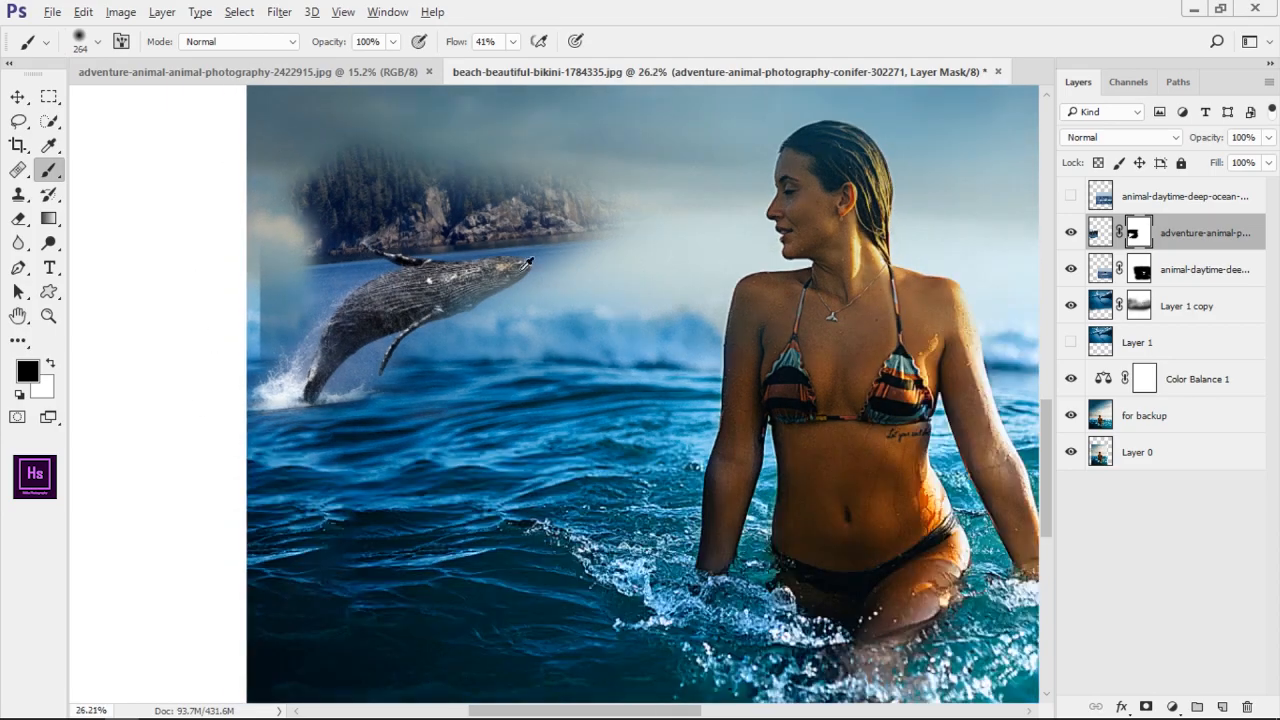
Compare the image with the breaching whale hidden and shown, and mask out the forest and cliffs above it with a soft 238 px brush.
left_click(1072, 233)
left_click_drag(524, 320, 651, 417)
scroll(576, 412, "down", 10)
scroll(412, 456, "up", 10)
left_click(1072, 233)
scroll(370, 430, "up", 5)
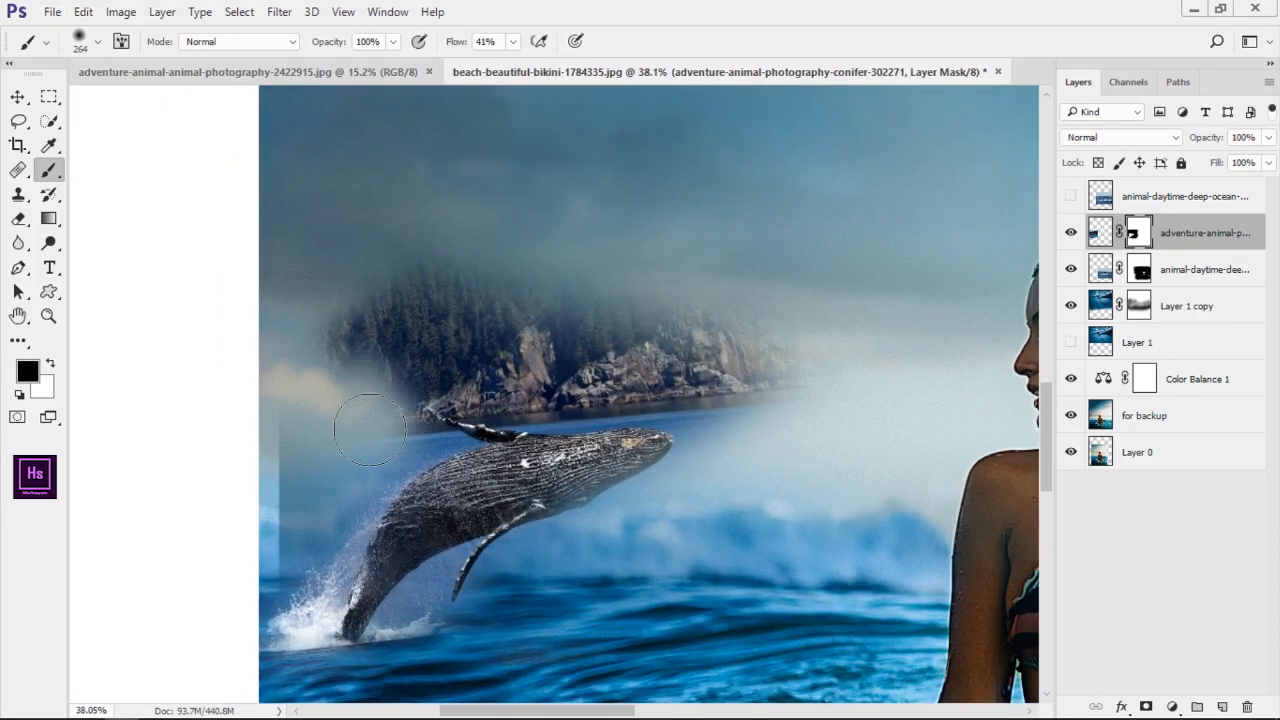
mouse_move(413, 415)
left_mouse_down()
mouse_move(652, 408)
mouse_move(698, 420)
left_mouse_up()
mouse_move(643, 365)
left_mouse_down()
mouse_move(754, 386)
mouse_move(372, 335)
mouse_move(365, 258)
left_mouse_up()
scroll(325, 530, "down", 6)
scroll(338, 502, "down", 4)
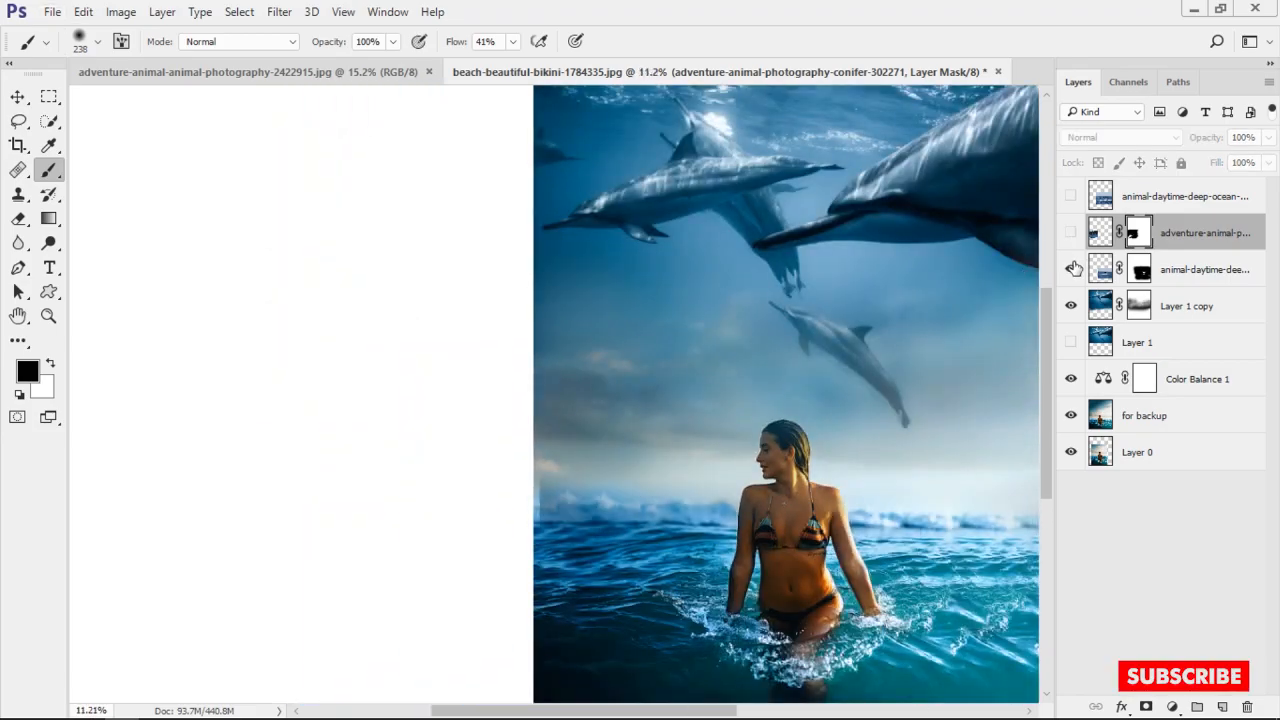
Select the Layer 1 copy image and enlarge it to about 101.6% from its lower-left corner.
left_click(1071, 304)
left_click(1073, 308)
left_click(1101, 310)
scroll(640, 430, "up", 2)
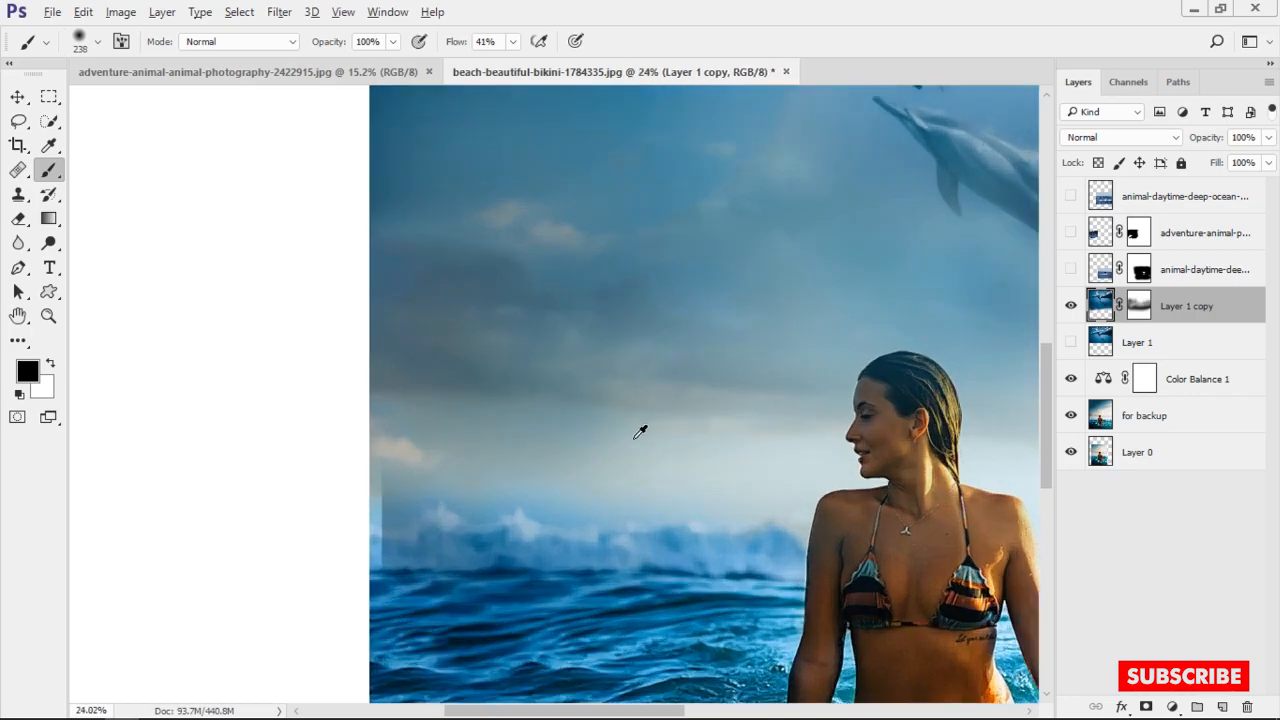
scroll(640, 430, "down", 4)
key("ctrl+t")
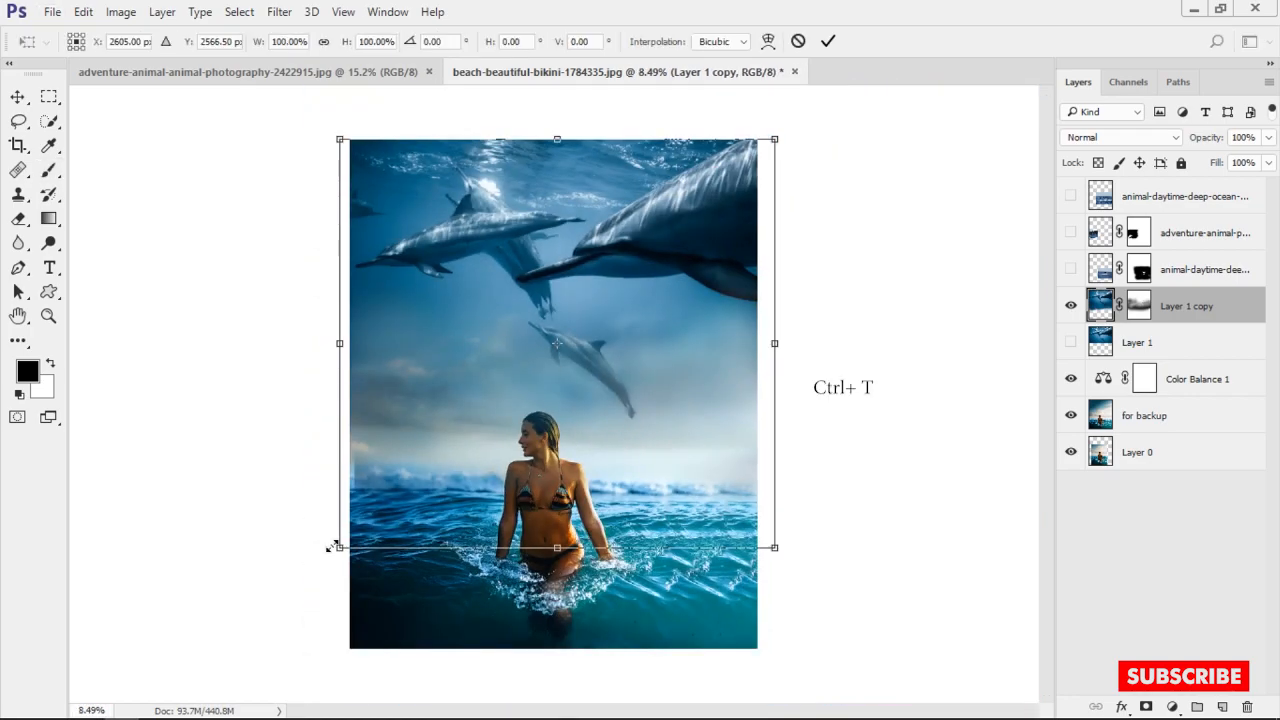
left_click_drag(332, 549, 326, 553)
key("b")
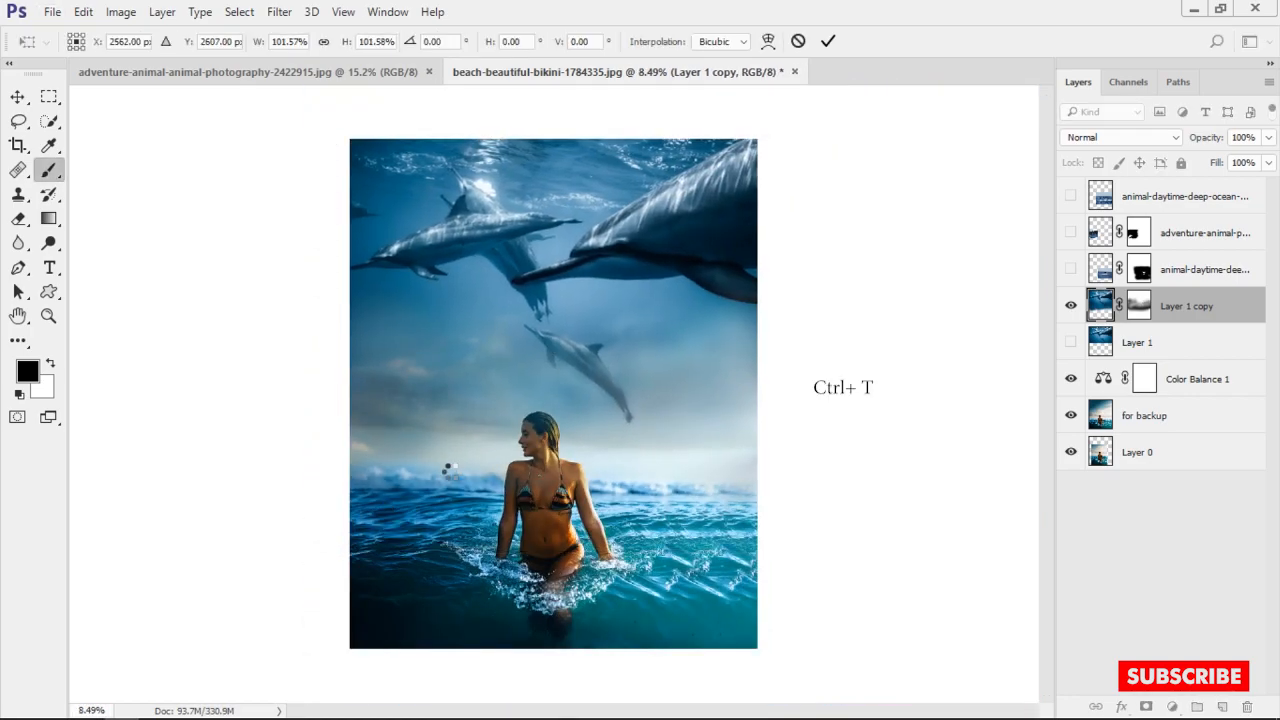
Show the two masked whale layers again, keeping the unmasked whale-tail copy hidden.
scroll(469, 442, "up", 5)
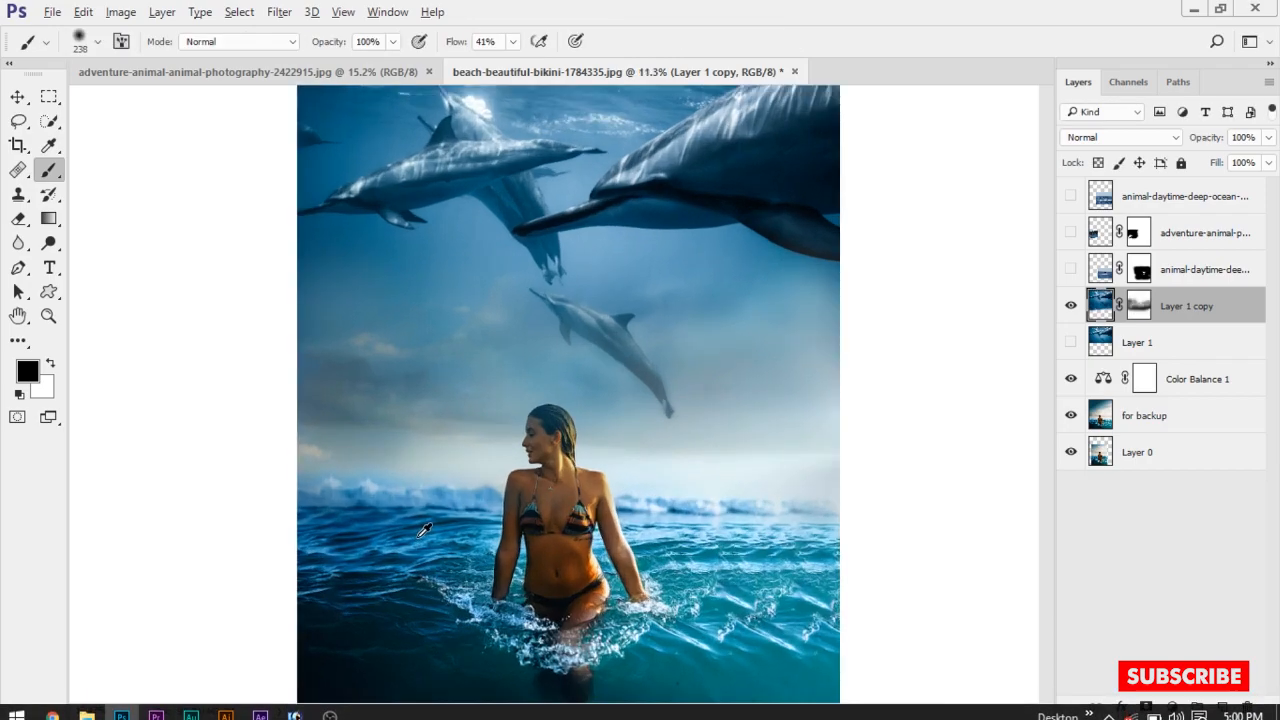
left_click_drag(534, 386, 591, 264)
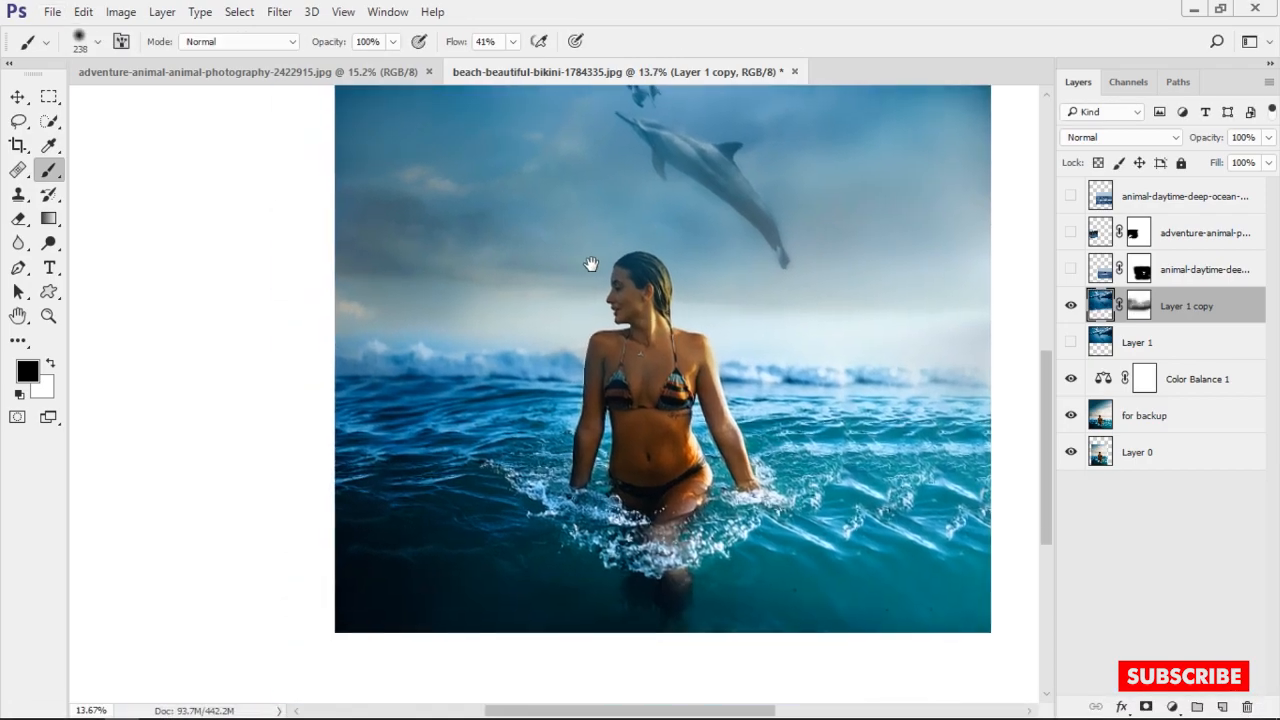
left_click(1069, 198)
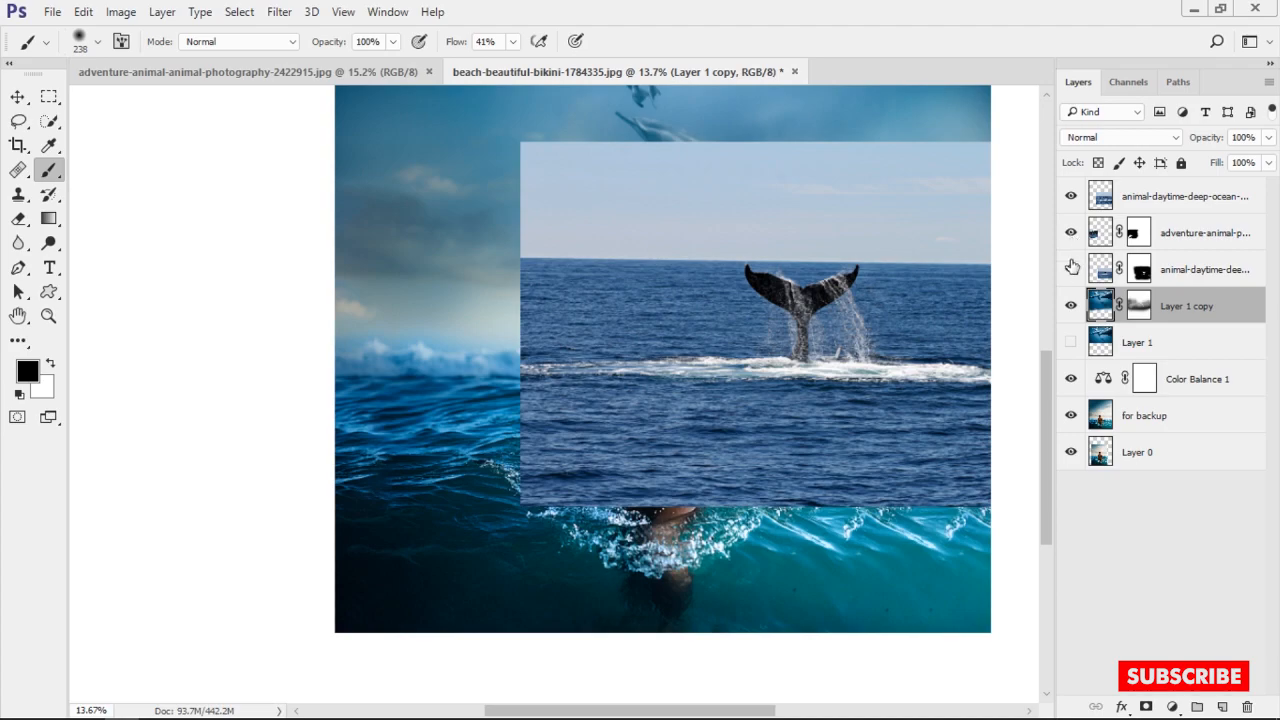
left_click(1071, 266)
left_click(1070, 196)
scroll(441, 567, "up", 8)
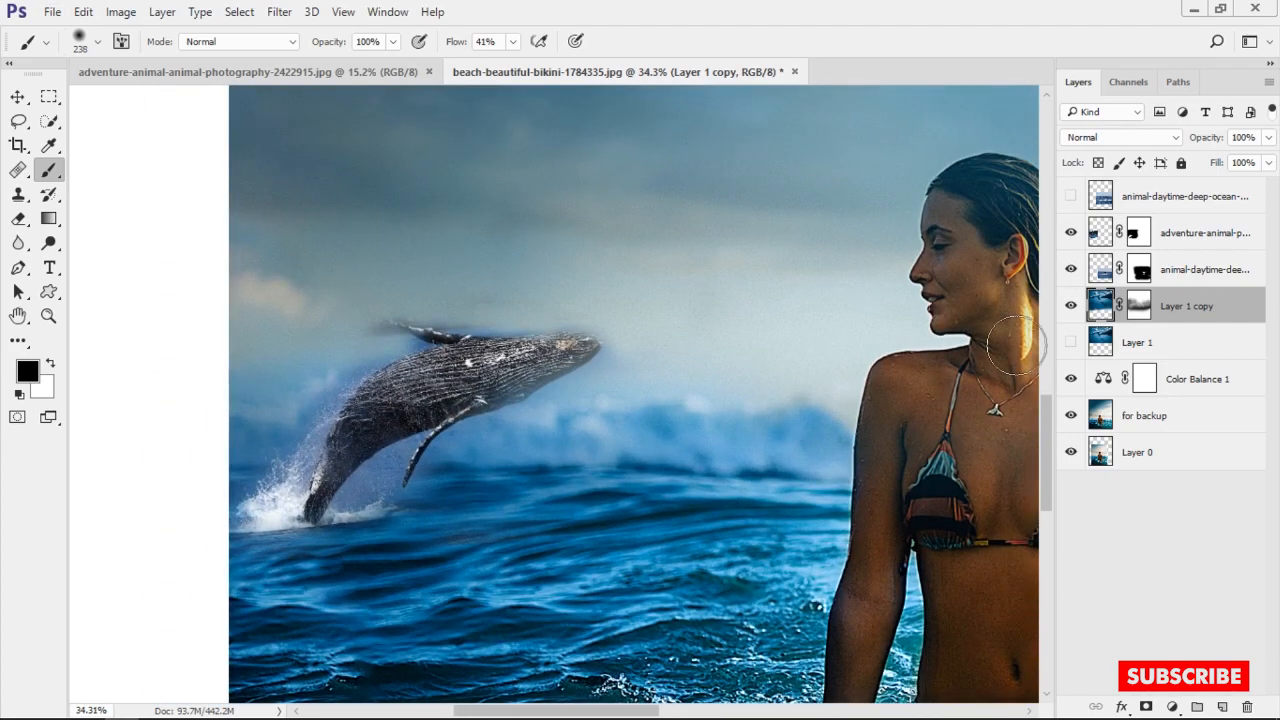
Apply a Gaussian Blur with a radius of 20.8 pixels to the breaching-whale image.
left_click(1138, 232)
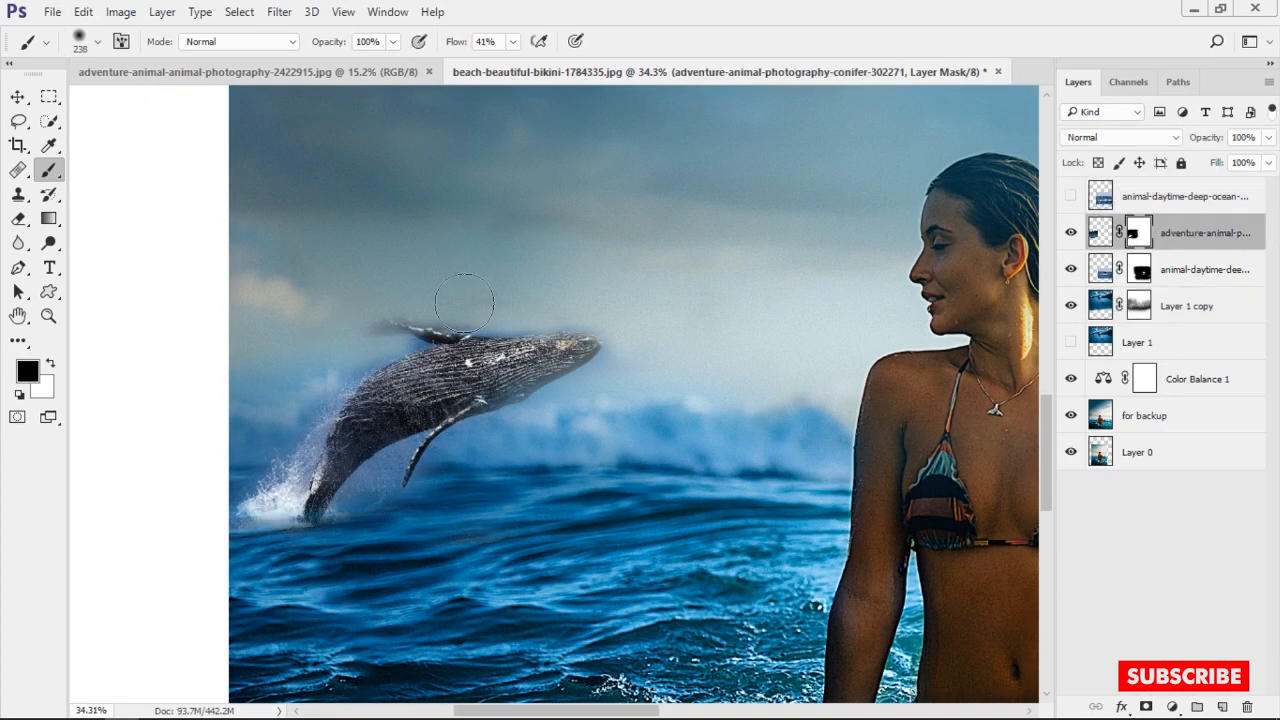
scroll(520, 328, "down", 6)
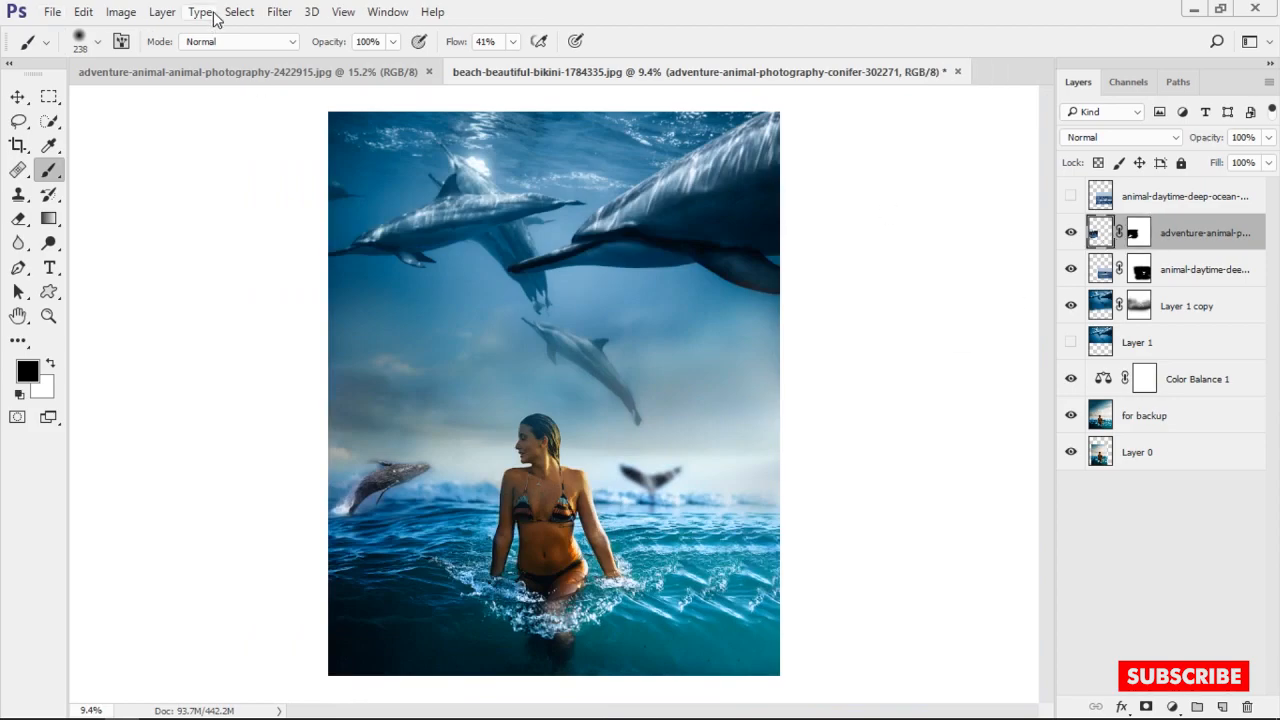
left_click(239, 12)
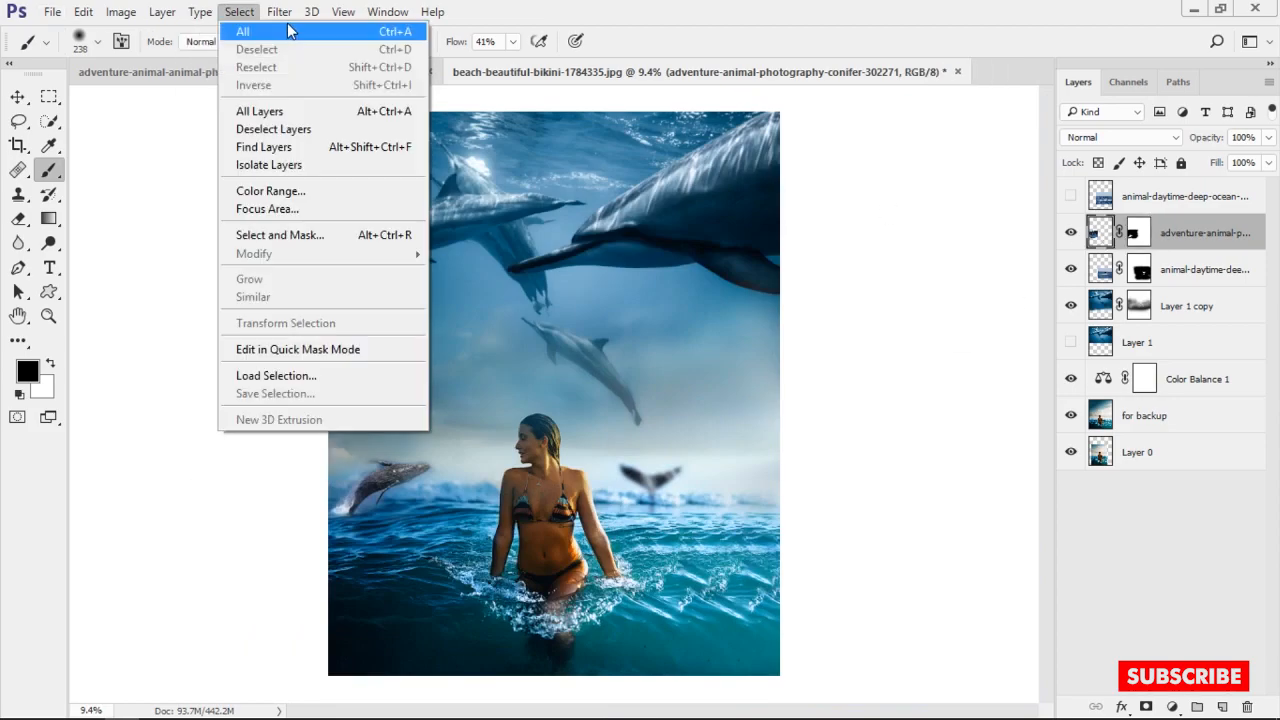
mouse_move(279, 12)
mouse_move(345, 226)
left_click(575, 289)
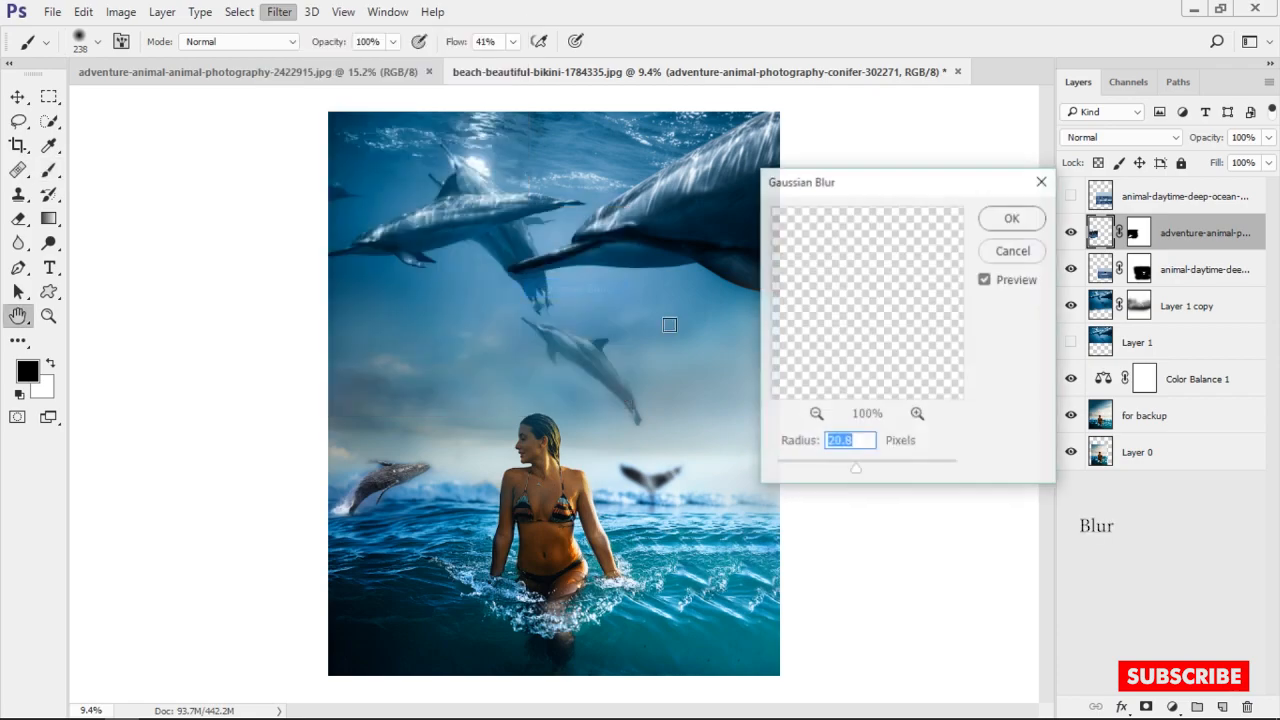
left_click(1022, 222)
key("b")
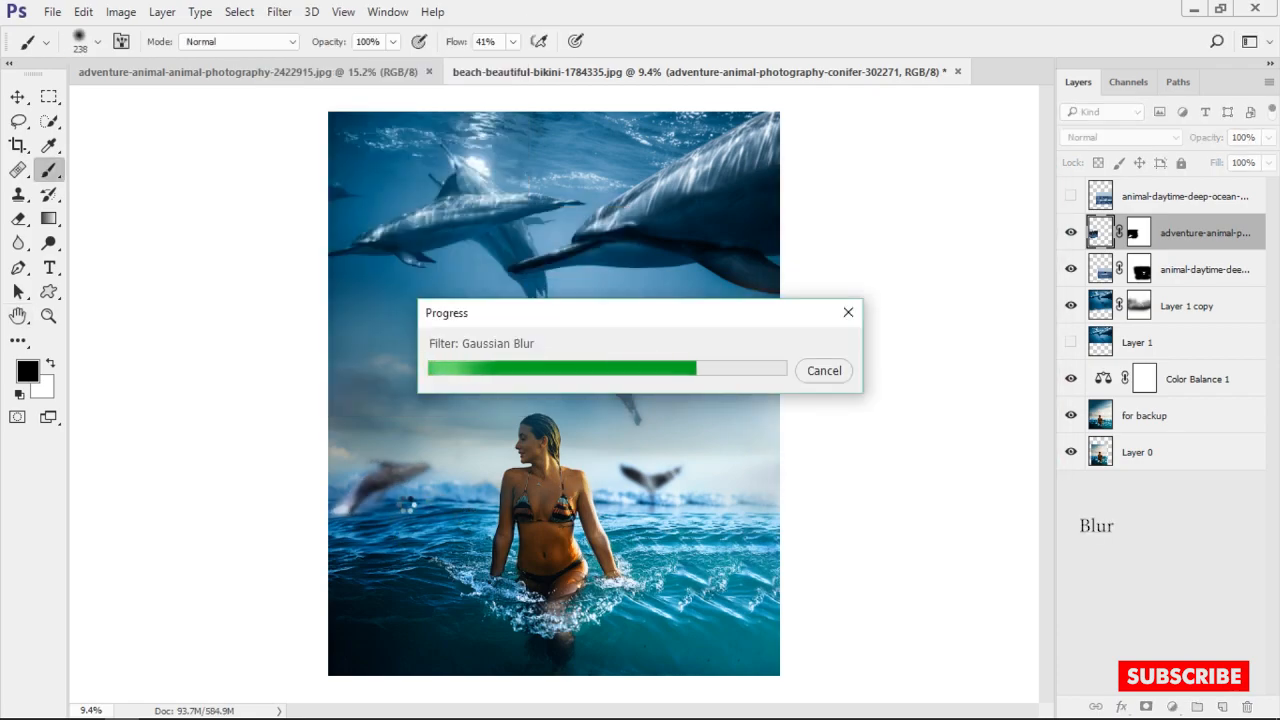
Scale down the blurred breaching whale and place it on the distant wave line at the portrait's left edge.
key("ctrl+t")
left_click_drag(505, 367, 435, 419)
left_click_drag(389, 468, 408, 457)
key("Return")
Clean the dark halo beneath the breaching whale on its layer mask with a soft 41 px black brush.
scroll(375, 477, "up", 10)
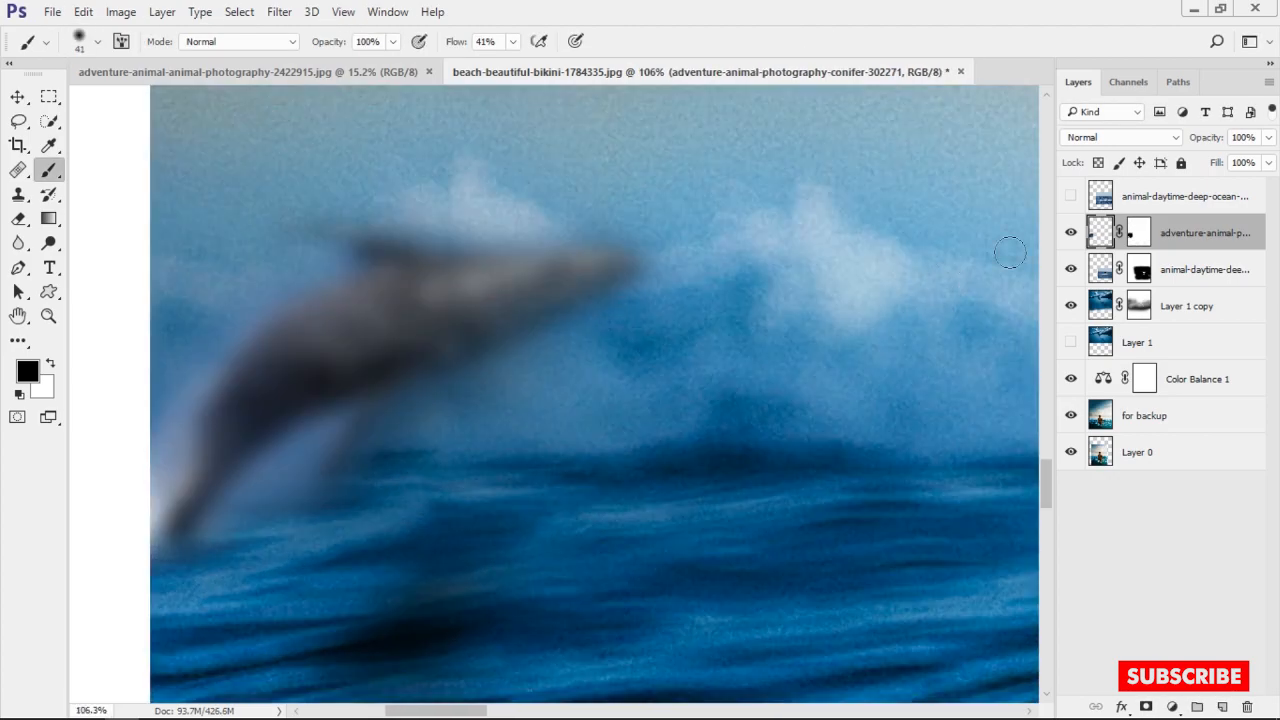
left_click(1139, 233)
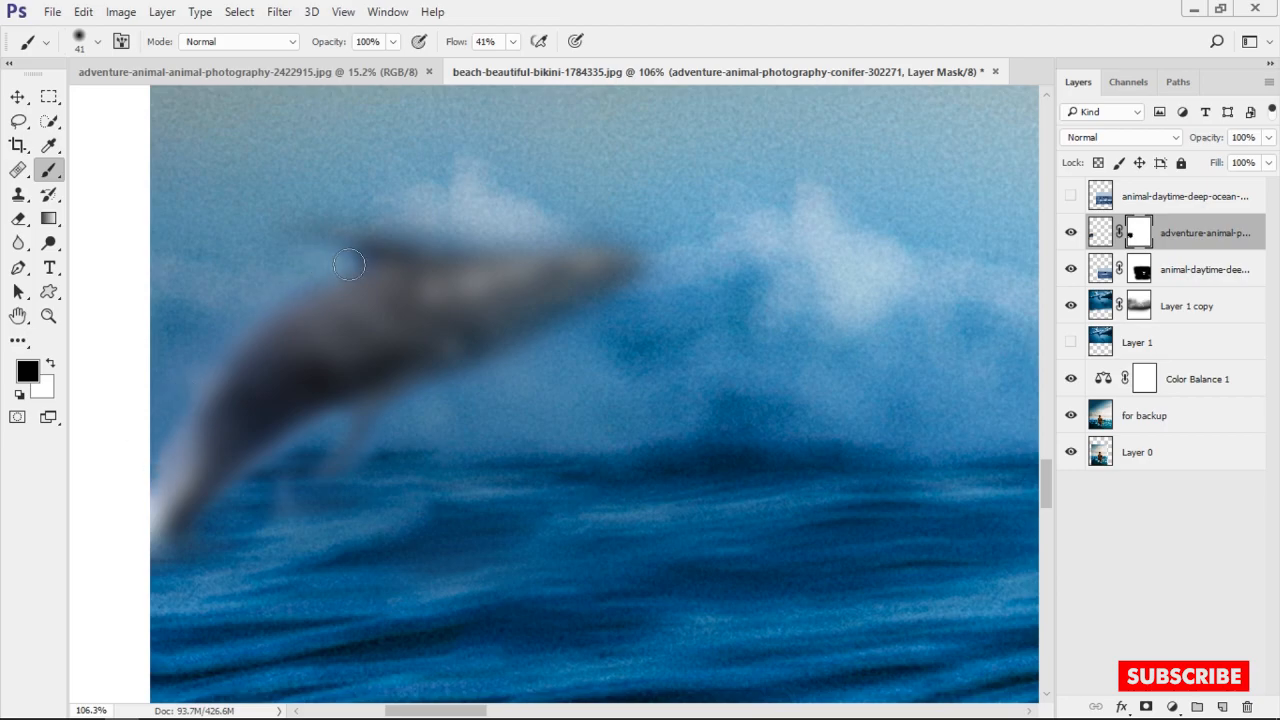
scroll(636, 288, "down", 10)
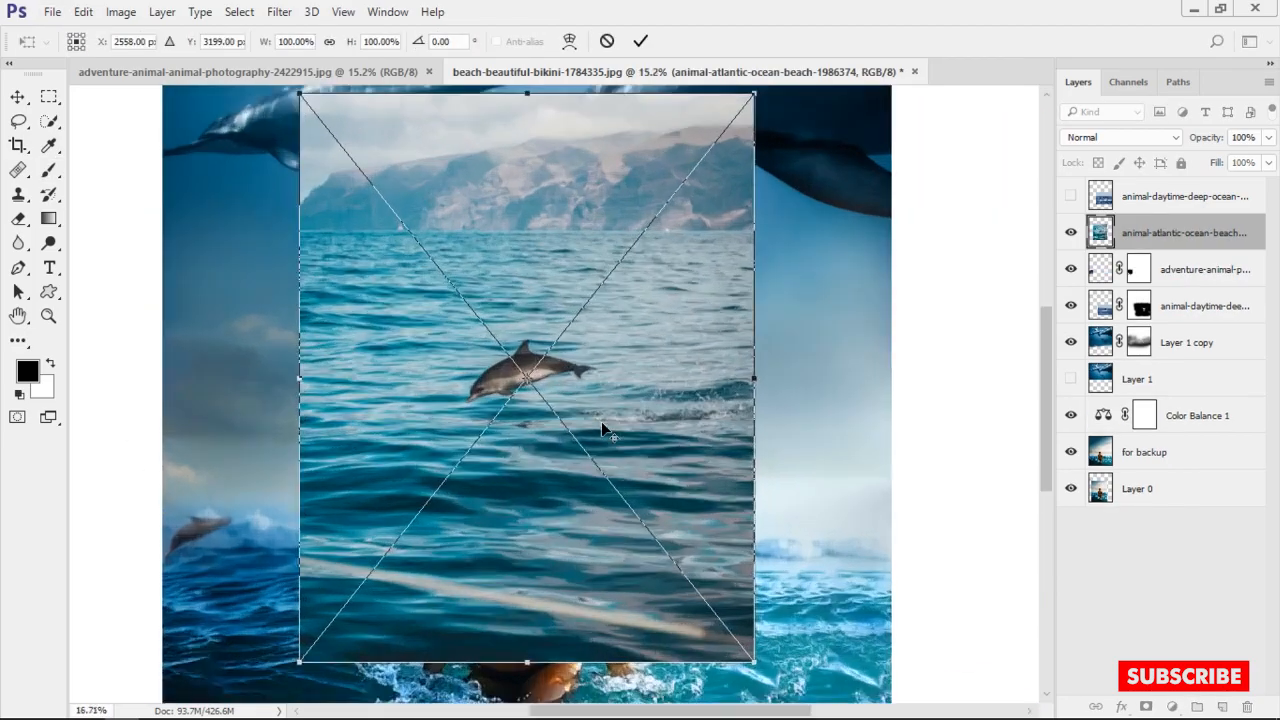
Place the animal-atlantic-ocean-beach leaping-dolphin photo over the portrait at 100% scale.
scroll(601, 421, "up", 3)
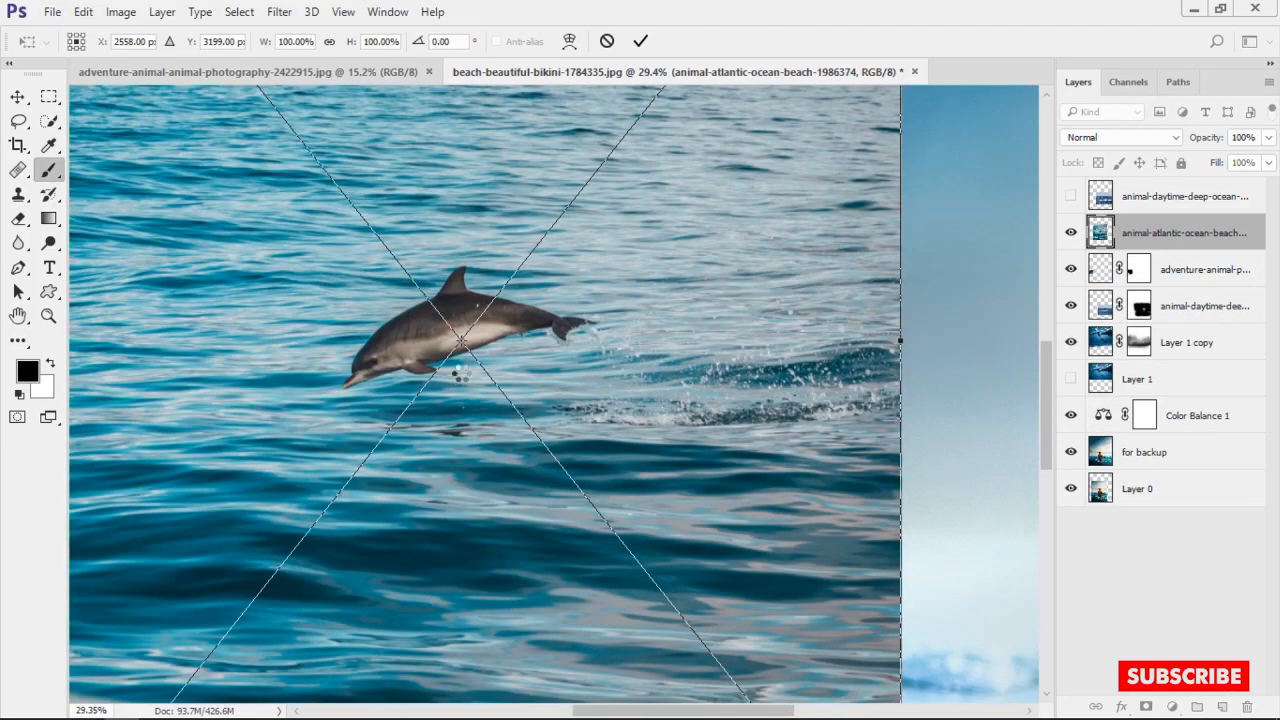
key("Return")
scroll(484, 367, "up", 3)
left_click_drag(540, 322, 659, 358)
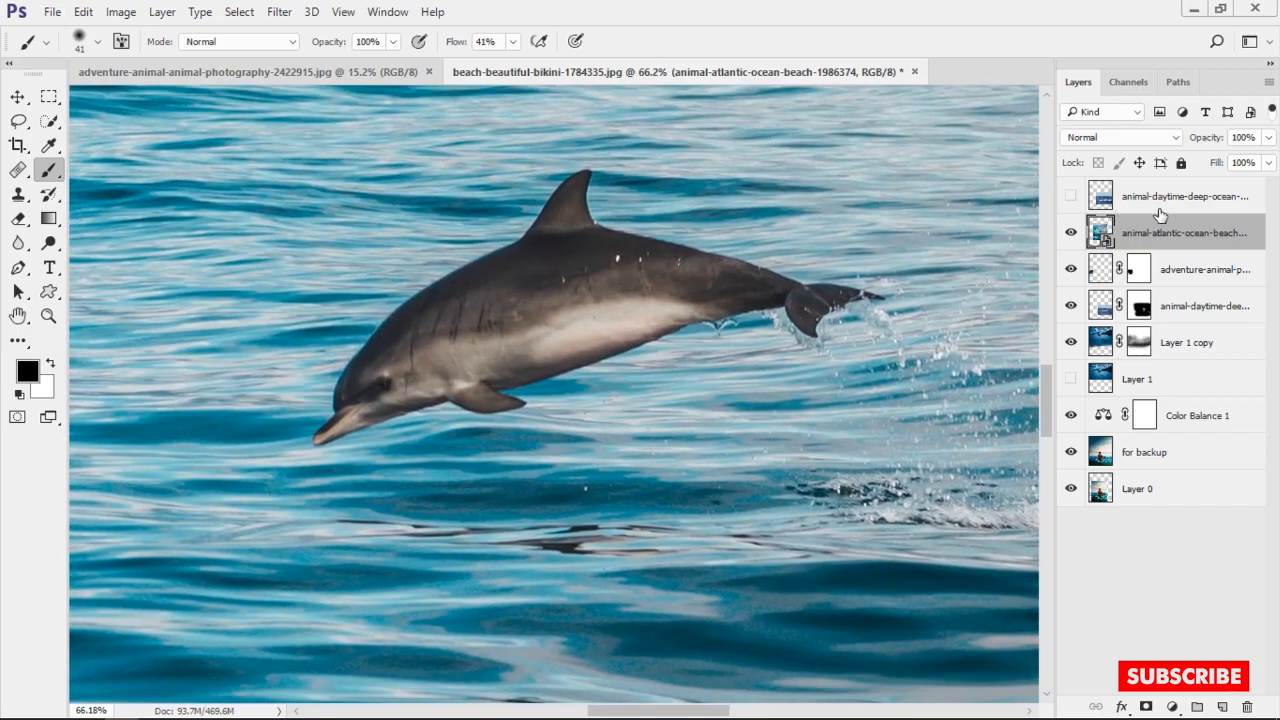
Rasterize the leaping-dolphin layer, duplicate it, and hide the lower original so that the copy is the one being edited.
right_click(1164, 232)
left_click(795, 452)
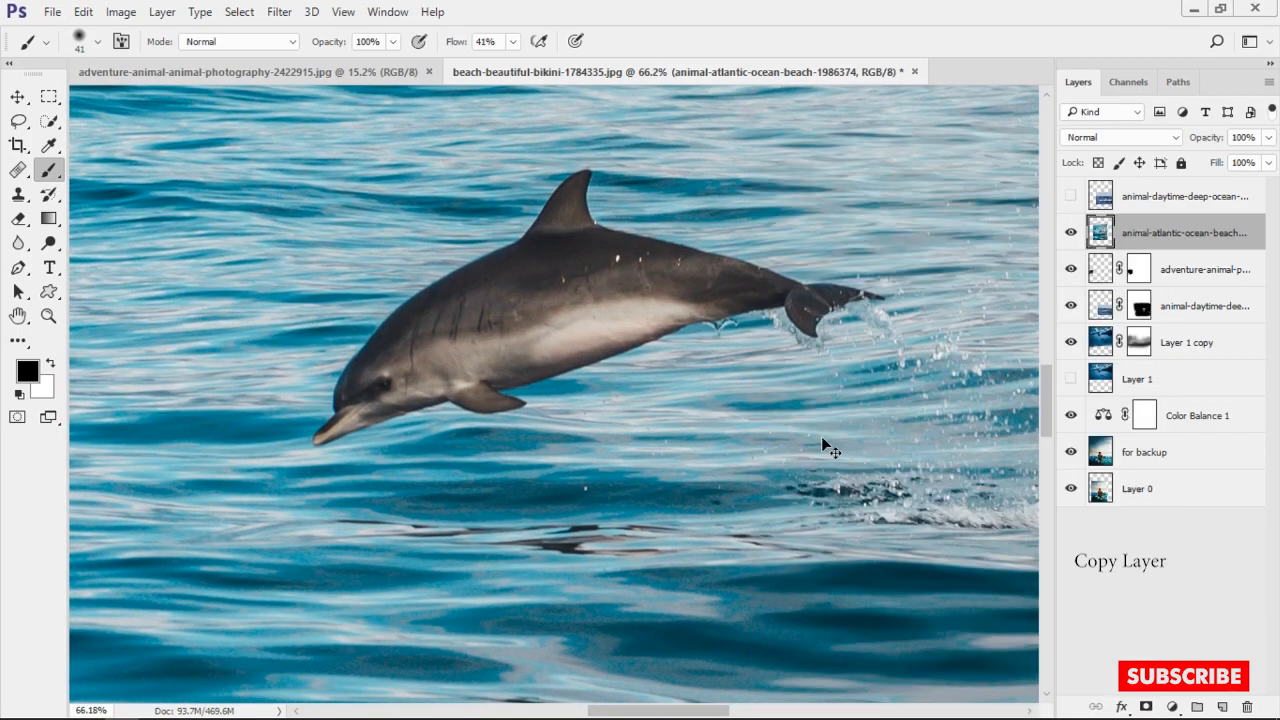
key("ctrl+j")
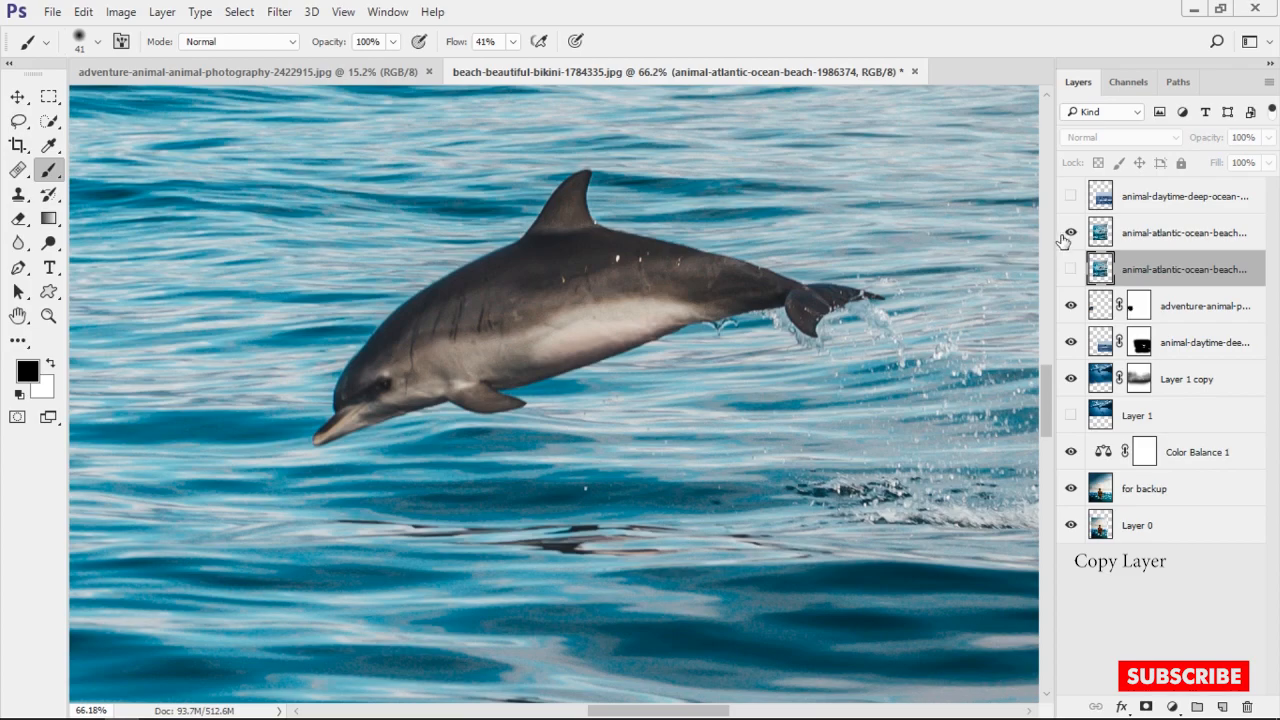
left_click(1104, 233)
Roughly select the leaping dolphin's body with a 104 px Quick Selection brush.
key("w")
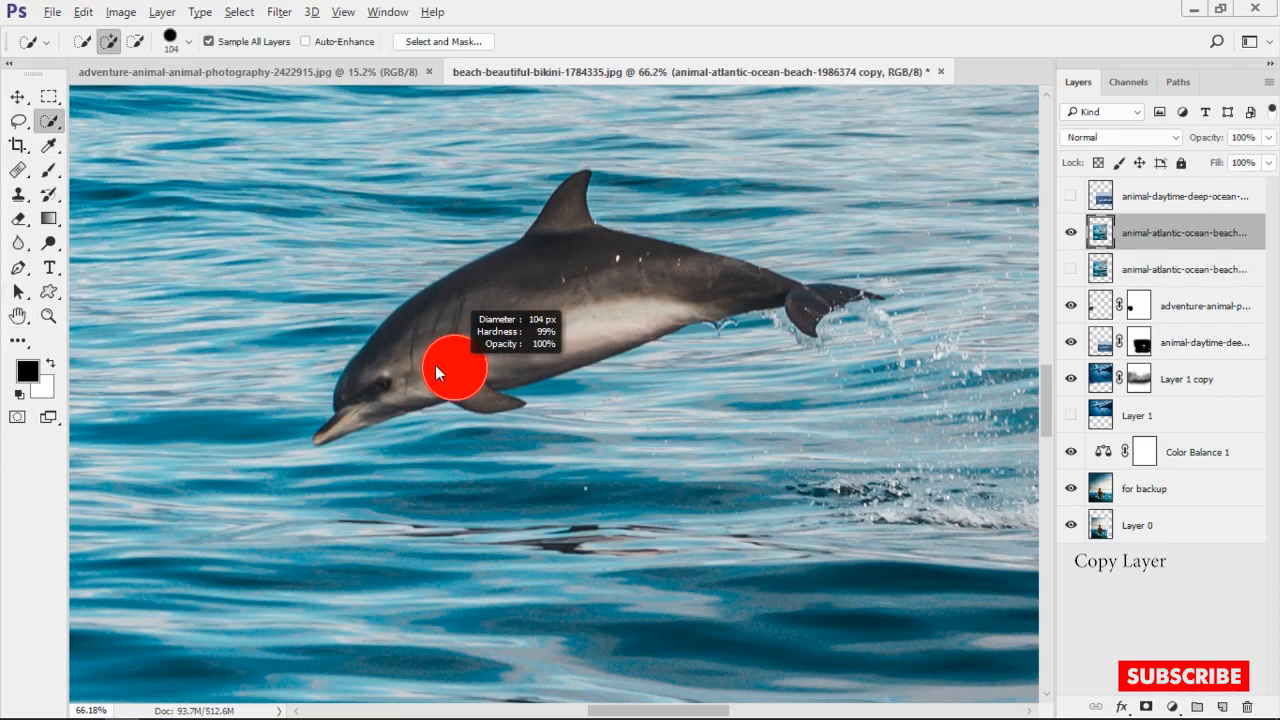
mouse_move(655, 281)
left_mouse_down()
mouse_move(618, 312)
mouse_move(695, 307)
mouse_move(694, 322)
mouse_move(563, 403)
mouse_move(502, 416)
left_mouse_up()
key("bracketleft")
key("bracketleft")
key("bracketleft")
key("bracketleft")
key("bracketleft")
Refine the selection around the dolphin's beak, flipper, dorsal fin and tail with a small Quick Selection brush of about 9 px.
scroll(340, 418, "up", 5)
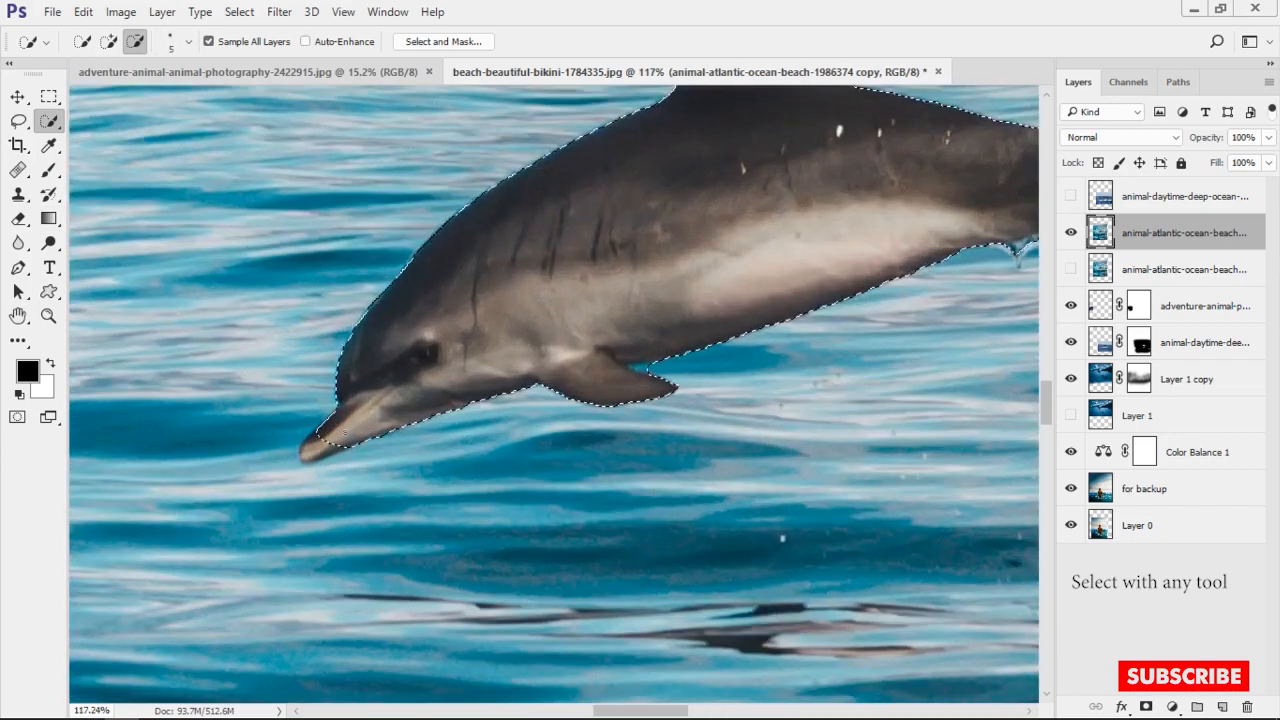
scroll(660, 357, "up", 4)
key("bracketleft")
key("bracketleft")
key("bracketleft")
left_click_drag(663, 375, 637, 374)
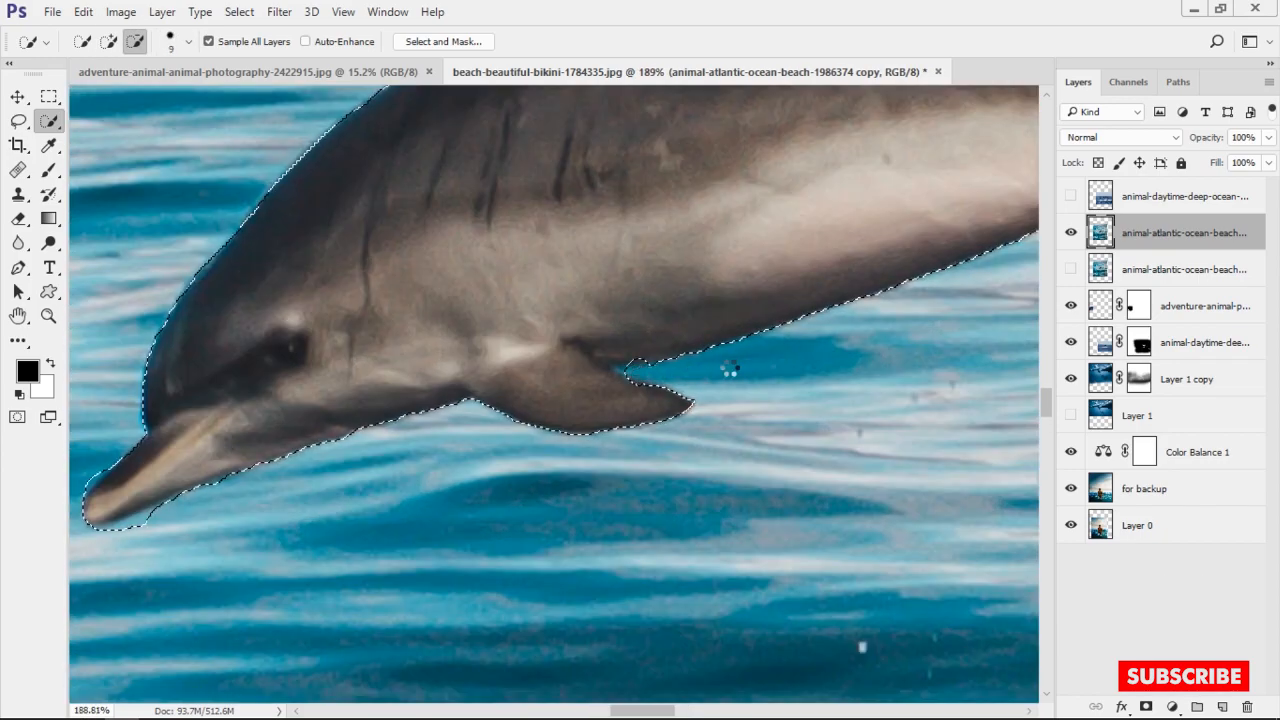
scroll(731, 370, "down", 4)
left_click_drag(726, 274, 478, 453)
scroll(900, 400, "right", 3)
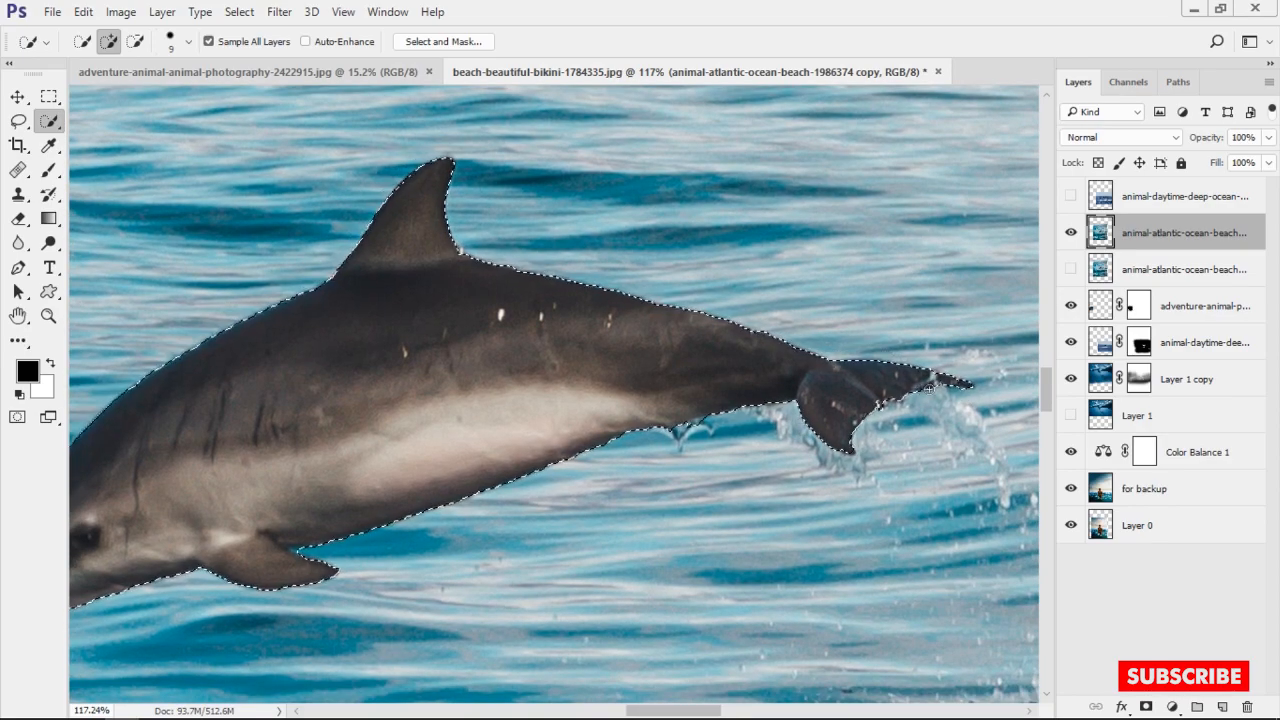
Turn the dolphin selection into a layer mask that hides the surrounding sea.
scroll(827, 424, "down", 4)
left_click(1146, 707)
scroll(780, 445, "down", 2)
scroll(780, 445, "down", 6)
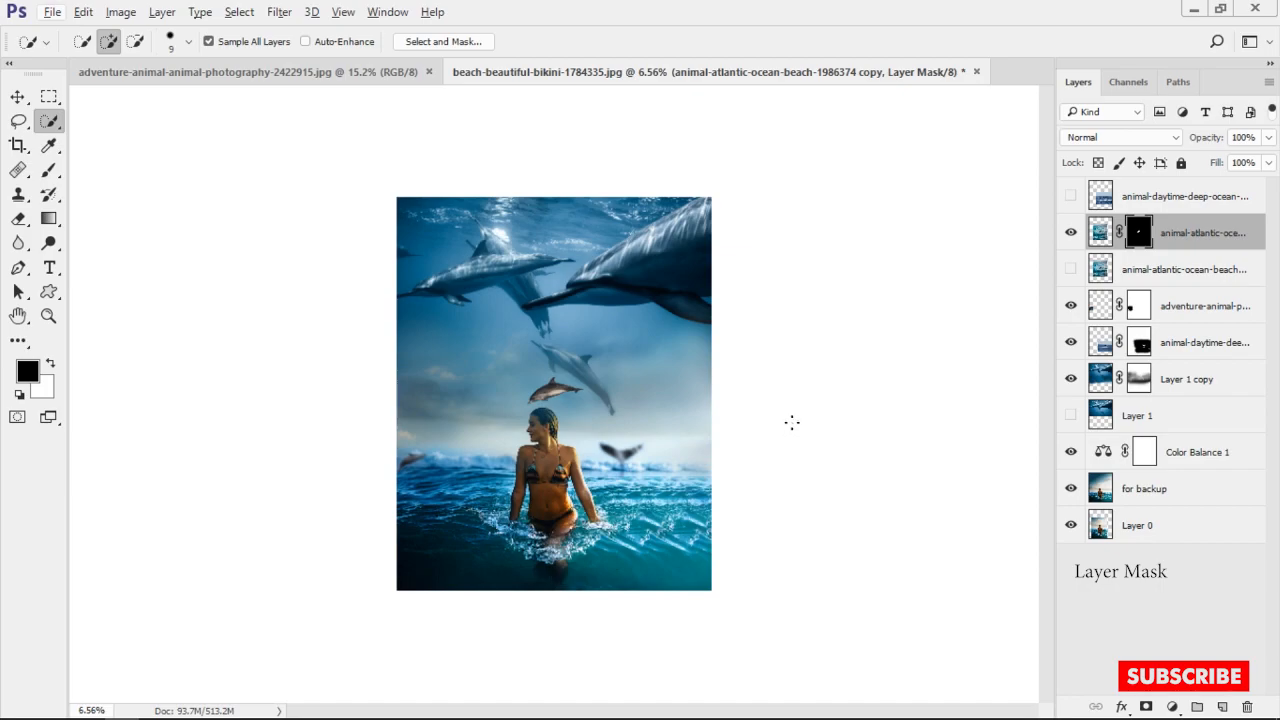
Reposition the cut-out dolphin and flip it horizontally so it faces right.
key("ctrl+t")
left_click_drag(628, 391, 554, 354)
key("Return")
key("ctrl+t")
right_click(512, 356)
left_click(567, 634)
key("Return")
Try the dolphin enlarged to 218.57% and rotated 24.49° at the portrait's left edge.
key("ctrl+t")
left_click_drag(641, 519, 653, 532)
key("ctrl+z")
left_click_drag(641, 217, 703, 159)
left_click_drag(600, 260, 483, 270)
left_click_drag(608, 152, 671, 257)
left_click_drag(643, 263, 781, 201)
left_click_drag(645, 282, 588, 328)
left_click_drag(725, 254, 993, 155)
left_click_drag(704, 286, 573, 303)
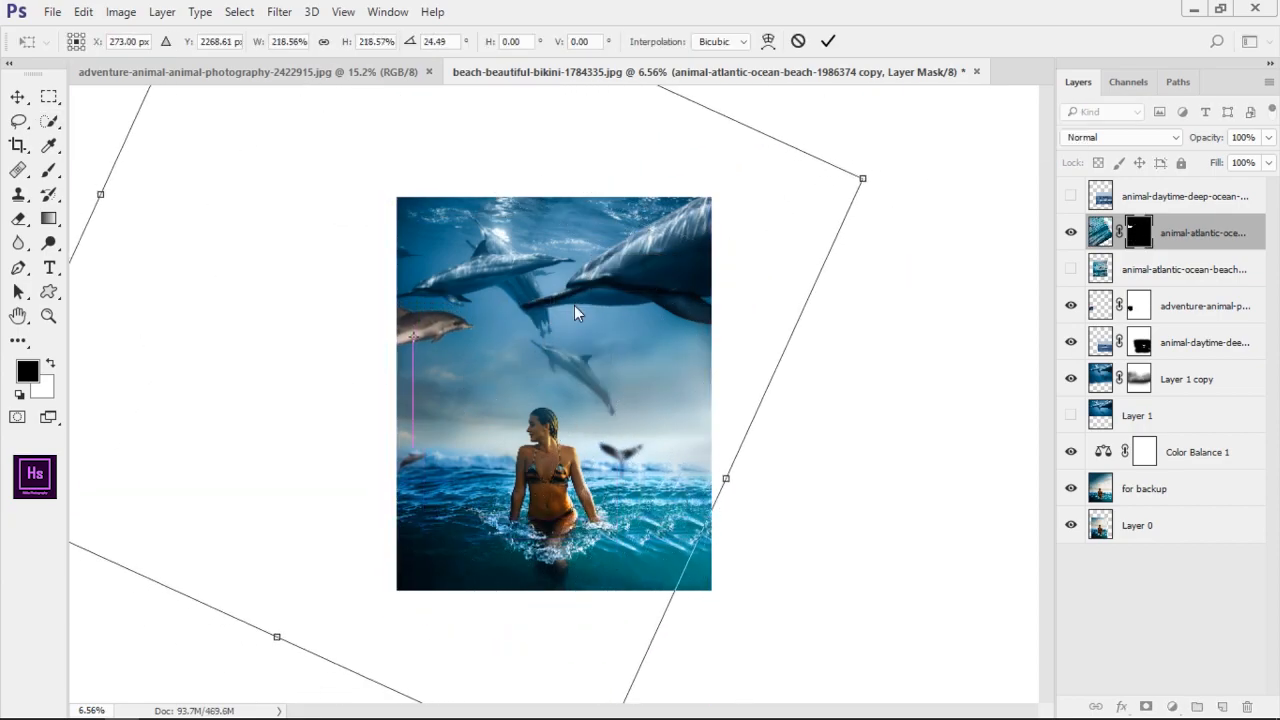
key("Return")
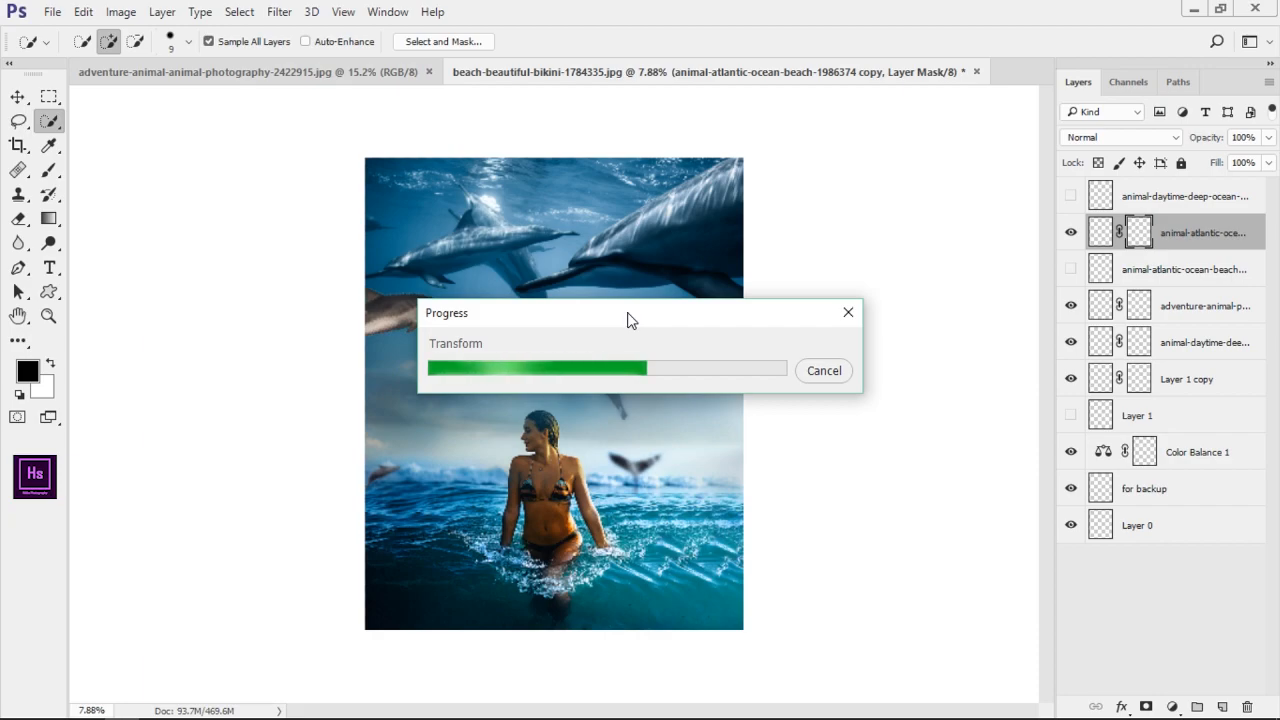
Undo the last change made to the dolphin cut-out.
right_click(385, 705)
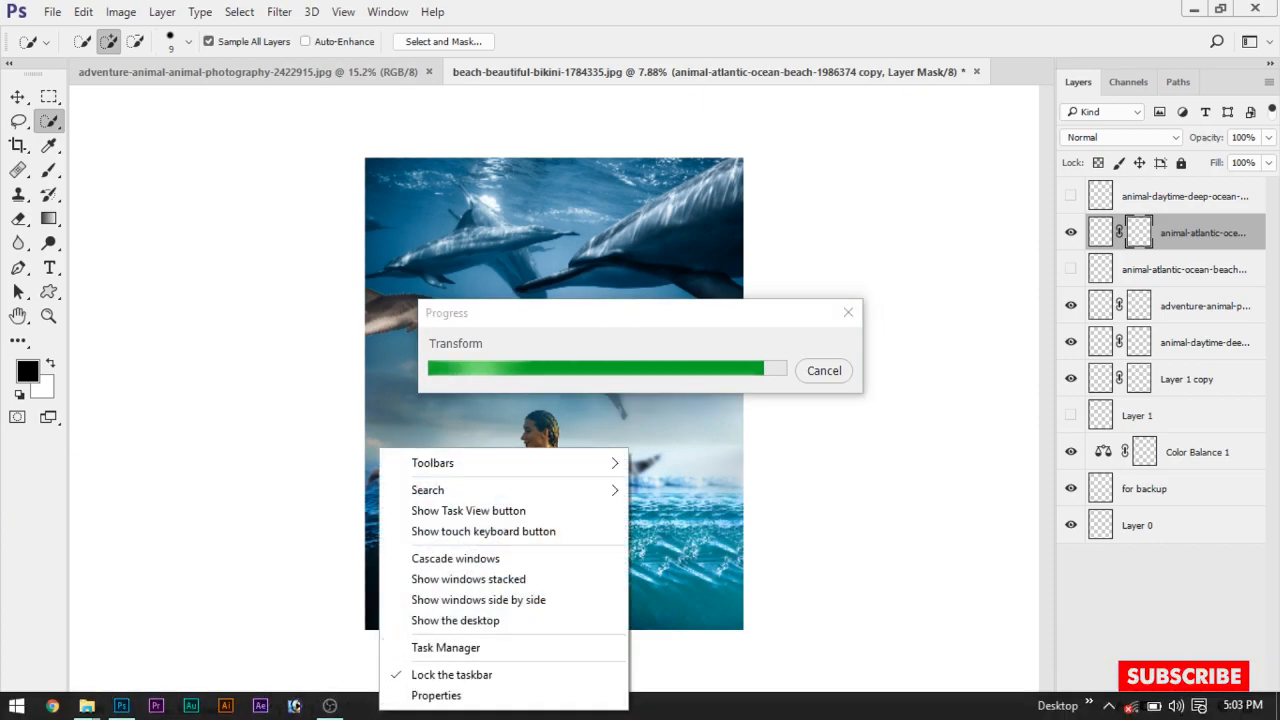
left_click(755, 78)
scroll(402, 316, "up", 3)
left_click_drag(514, 397, 385, 357)
key("ctrl+z")
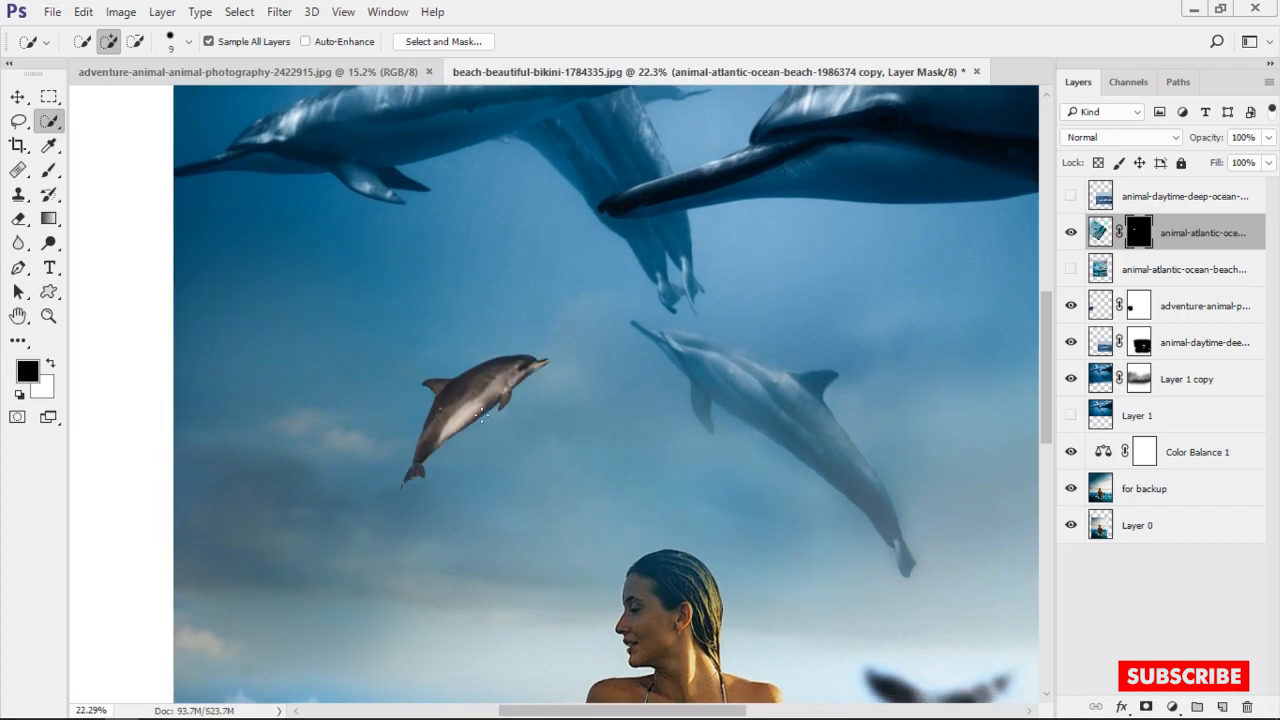
Rotate the dolphin cut-out and move it toward the open area above the woman.
key("ctrl+0")
key("ctrl+t")
mouse_move(470, 313)
left_mouse_down()
mouse_move(485, 402)
mouse_move(493, 307)
left_mouse_up()
left_click_drag(740, 300, 745, 341)
left_click_drag(492, 295, 476, 262)
left_click_drag(740, 250, 742, 377)
left_click_drag(620, 343, 755, 476)
left_click_drag(886, 545, 860, 289)
Flip the dolphin vertically, rotate it -6.36° and place it just below the large dolphin's snout, facing up and left.
right_click(586, 322)
left_click(682, 622)
left_click_drag(672, 446, 725, 332)
left_click_drag(890, 440, 909, 343)
left_click_drag(760, 322, 715, 285)
key("Return")
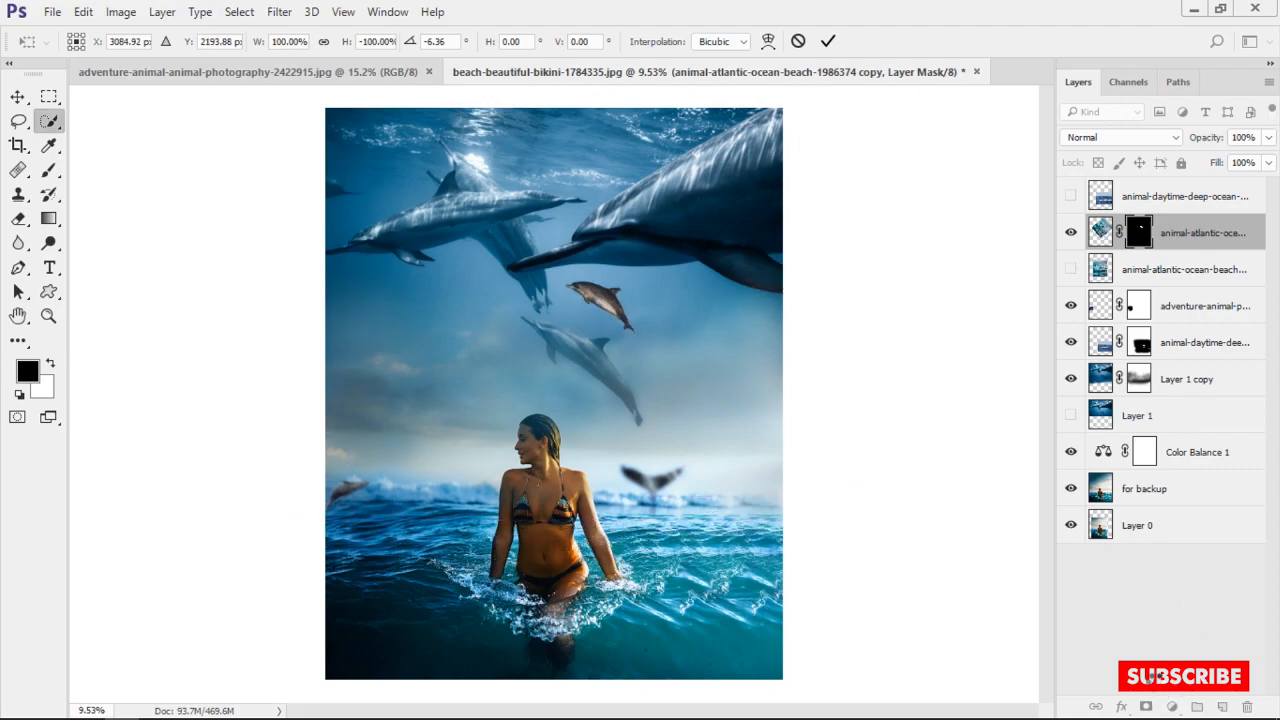
Add a Curves adjustment clipped to the small dolphin and reshape its RGB and Blue curves.
left_click(1172, 706)
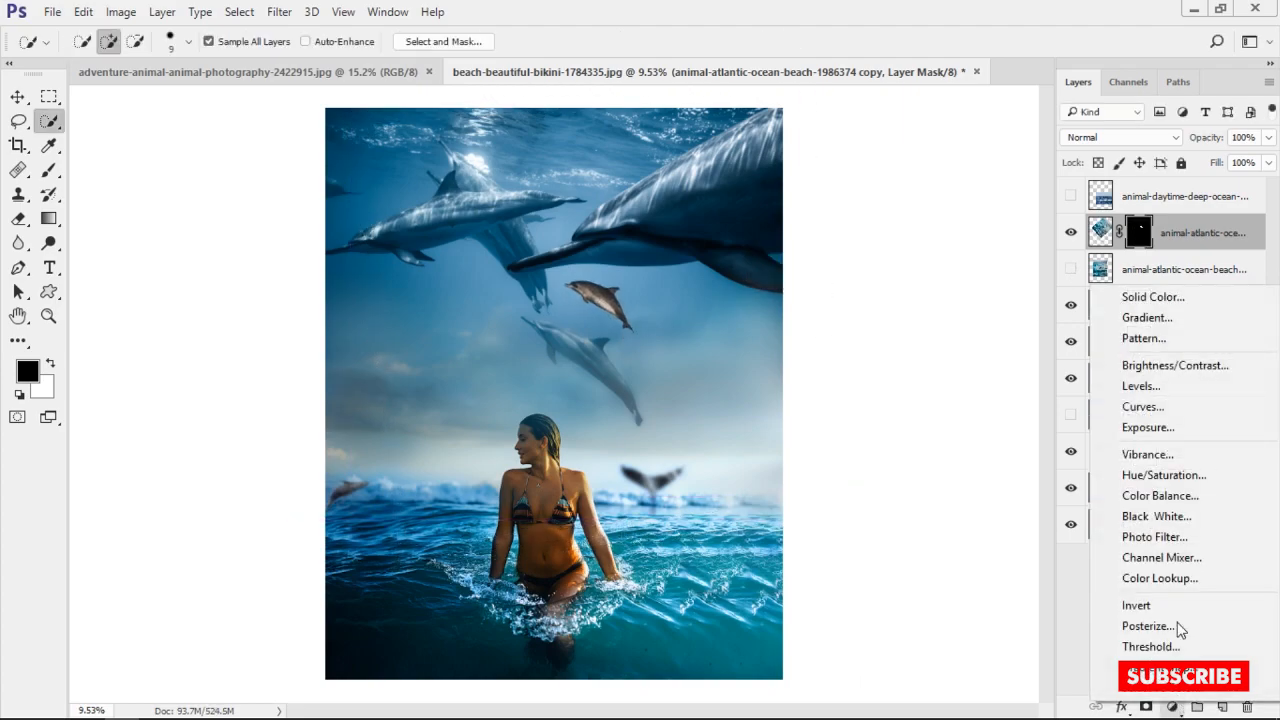
left_click(1182, 406)
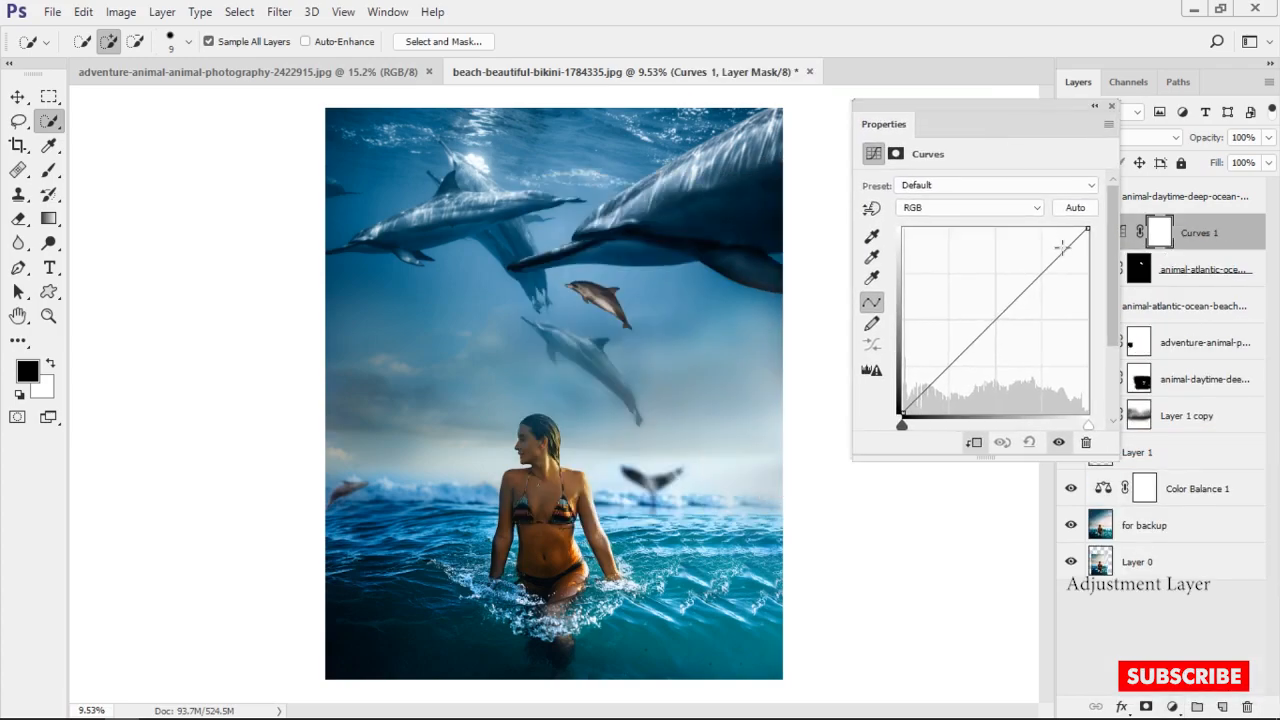
left_click_drag(903, 412, 949, 373)
left_click(1035, 207)
left_click(949, 257)
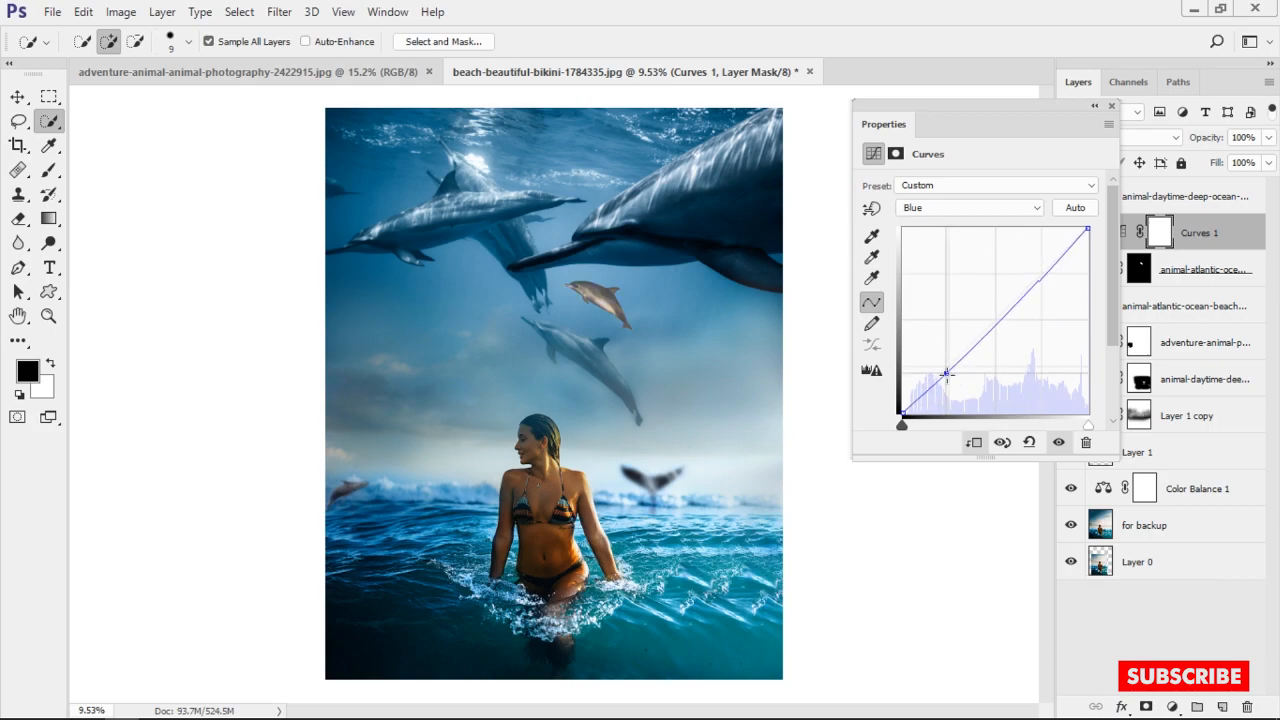
left_click(1094, 105)
Add a Color Balance adjustment clipped to the small dolphin with midtones at -55 cyan-red and +33 yellow-blue.
left_click(1195, 270)
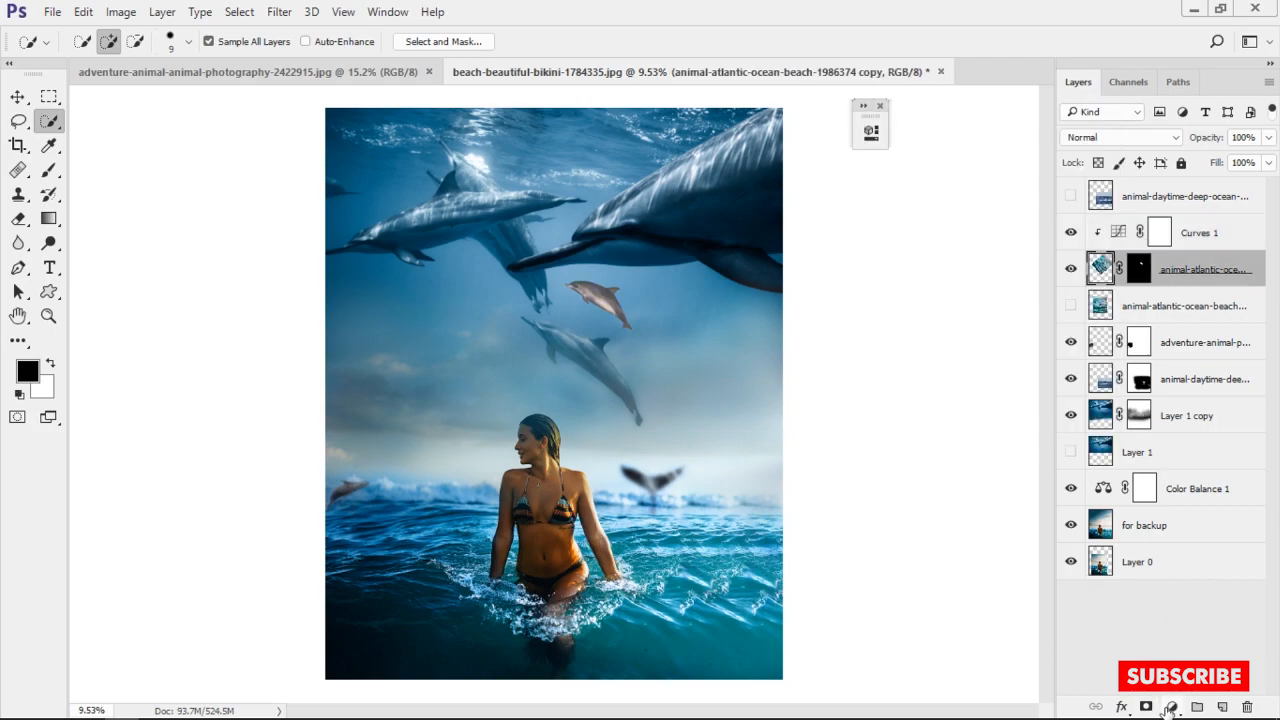
left_click(1170, 708)
left_click(1177, 497)
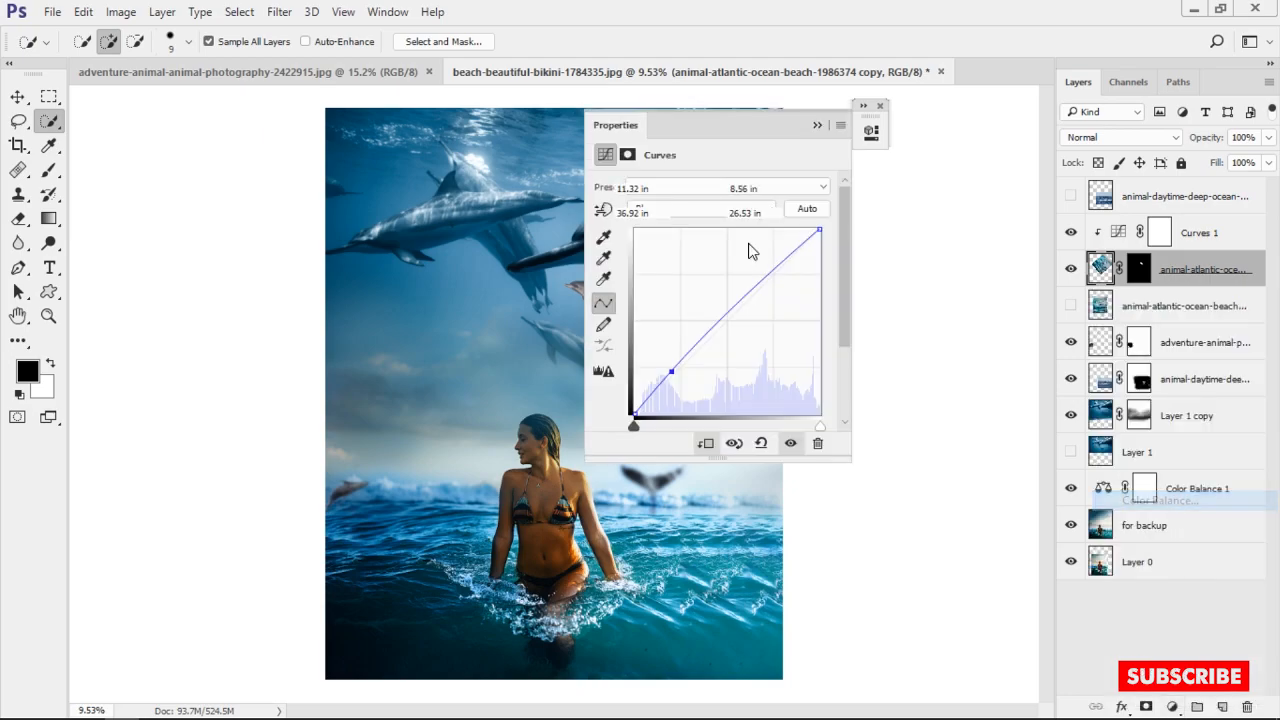
left_click_drag(717, 130, 931, 130)
left_click_drag(903, 221, 838, 228)
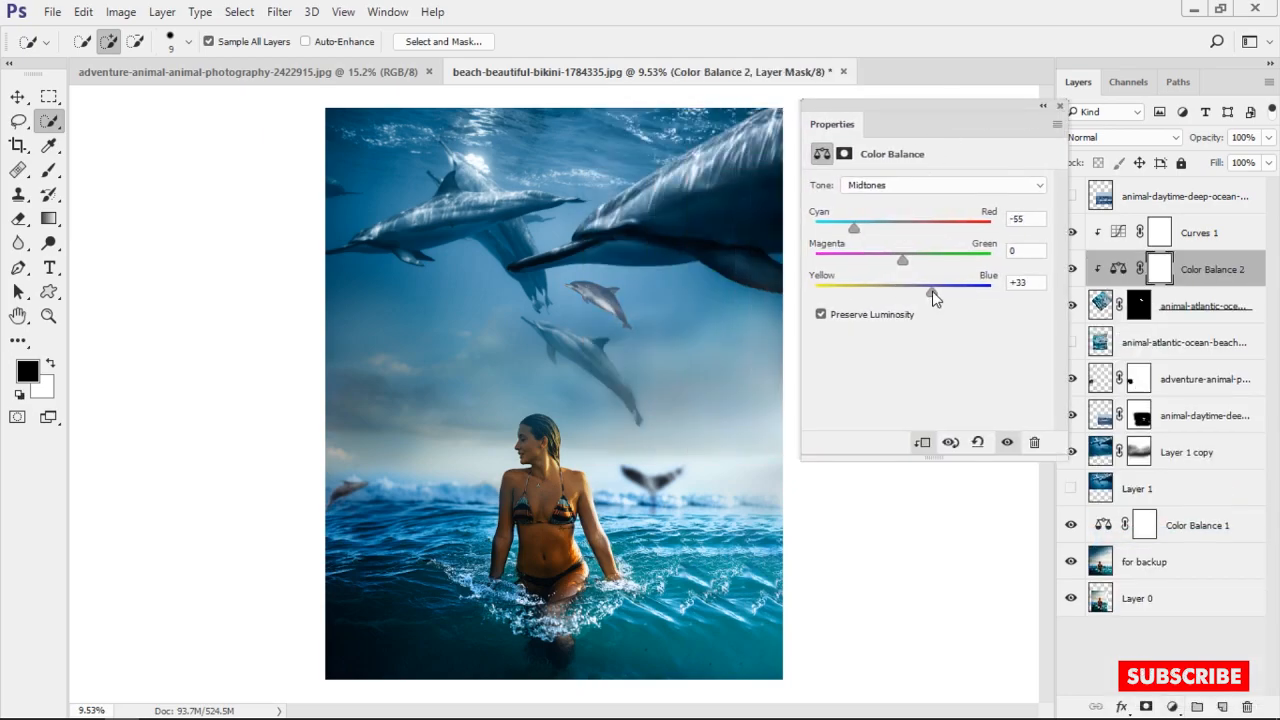
Shift the highlights of the dolphin's Color Balance adjustment toward cyan.
left_click(870, 185)
left_click(870, 198)
left_click(890, 185)
left_click(888, 223)
left_click_drag(902, 229, 879, 229)
left_click(1043, 106)
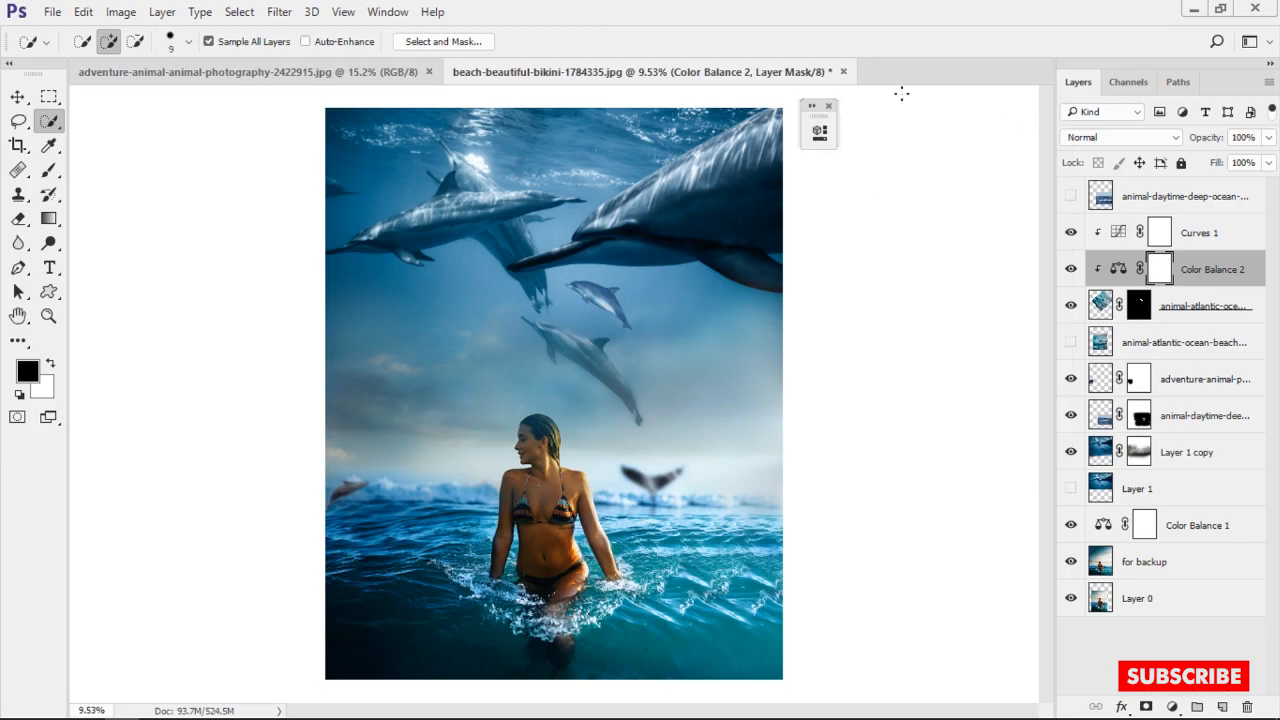
left_click(831, 106)
Enlarge the small dolphin to about 118% and reposition it above the lower faded dolphin.
scroll(606, 306, "up", 7)
scroll(606, 306, "down", 8)
left_click(1196, 308)
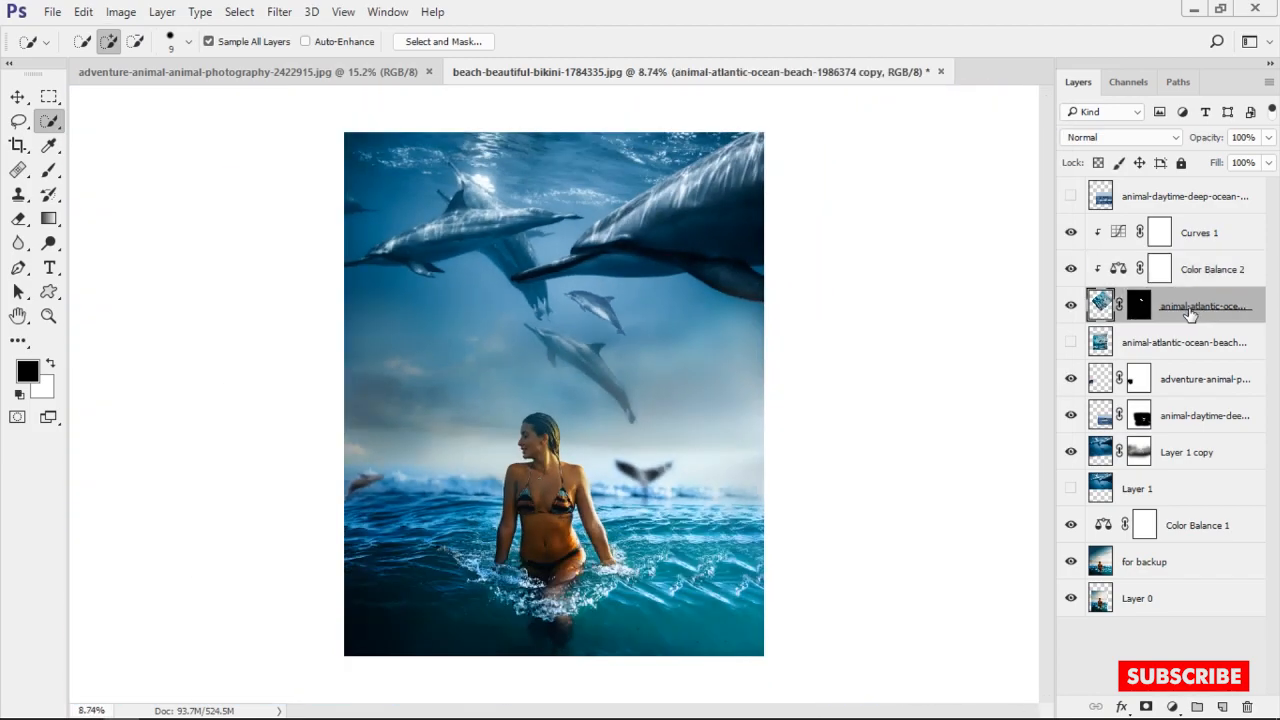
key("ctrl+t")
left_click_drag(810, 522, 886, 591)
left_click_drag(785, 410, 758, 390)
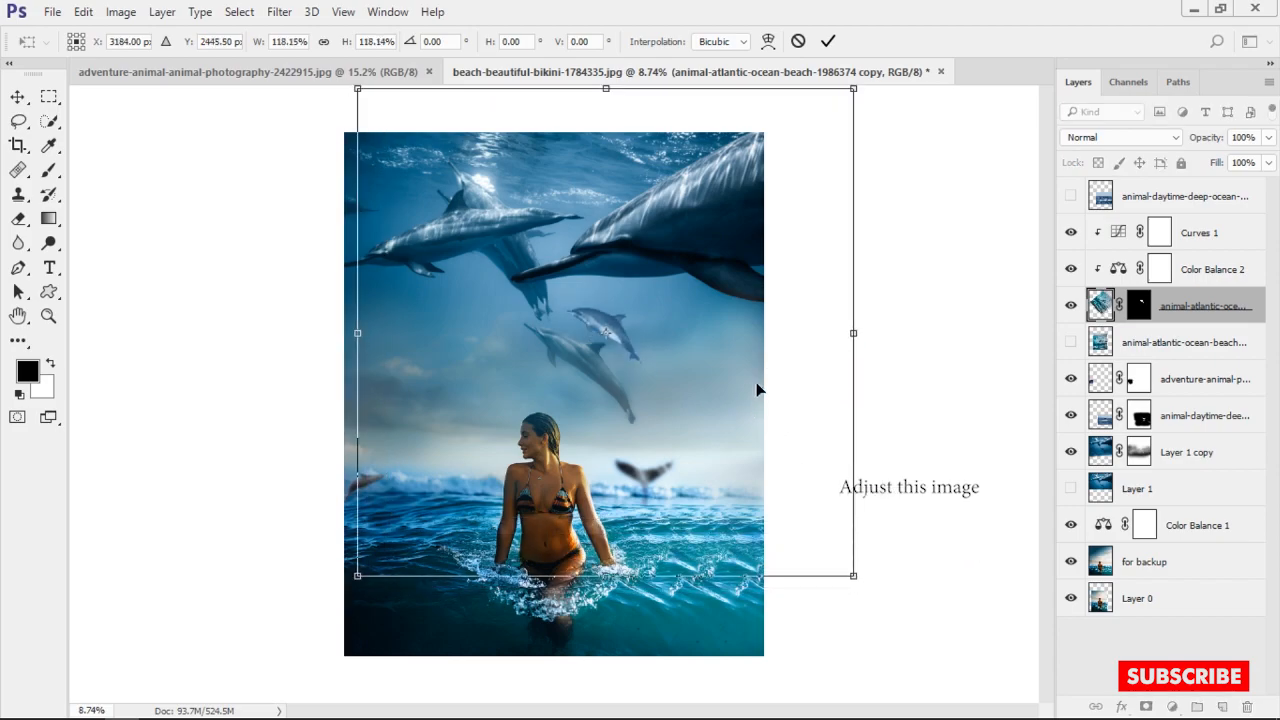
key("Return")
Move the small dolphin up and left beneath the large dolphin's snout, to X 3024 px and Y 2120.5 px.
key("ctrl+t")
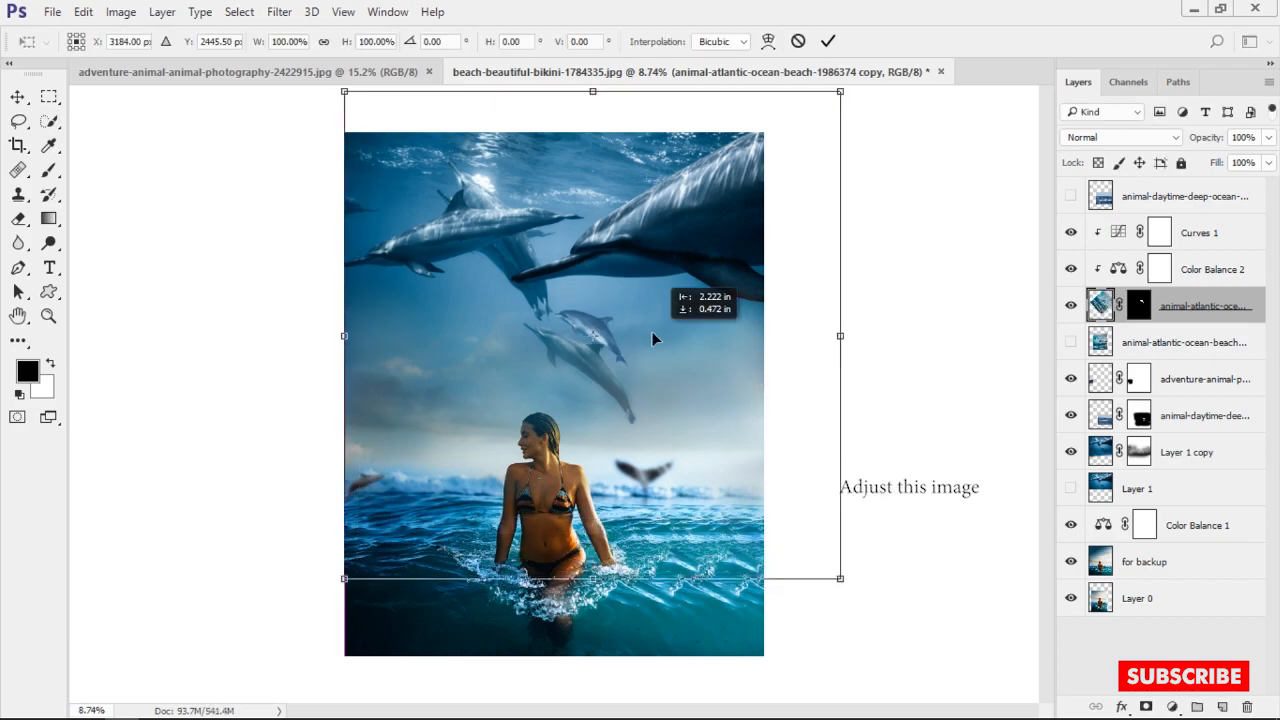
right_click(616, 634)
left_click(660, 610)
left_click_drag(685, 404, 695, 344)
right_click(714, 346)
left_click(770, 624)
scroll(611, 321, "up", 5)
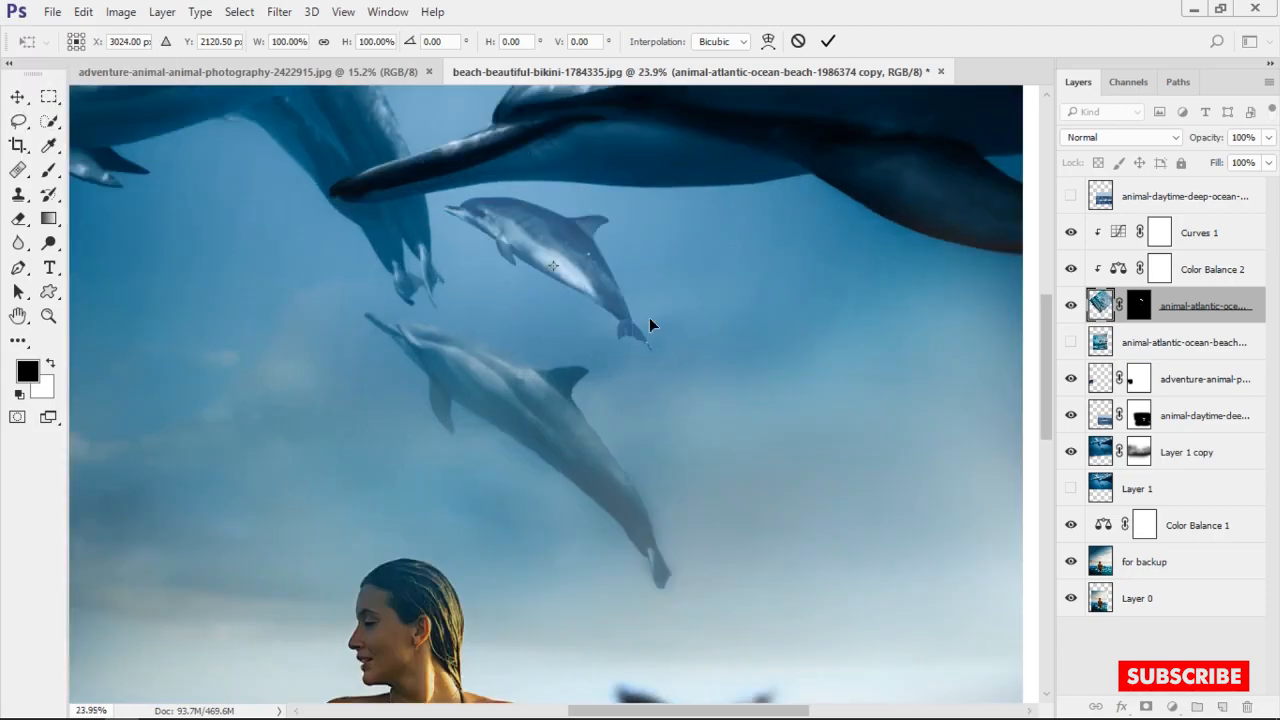
key("Return")
Compare the whole composite with the Layer 1 copy image hidden and shown.
scroll(669, 364, "down", 8)
scroll(751, 377, "up", 2)
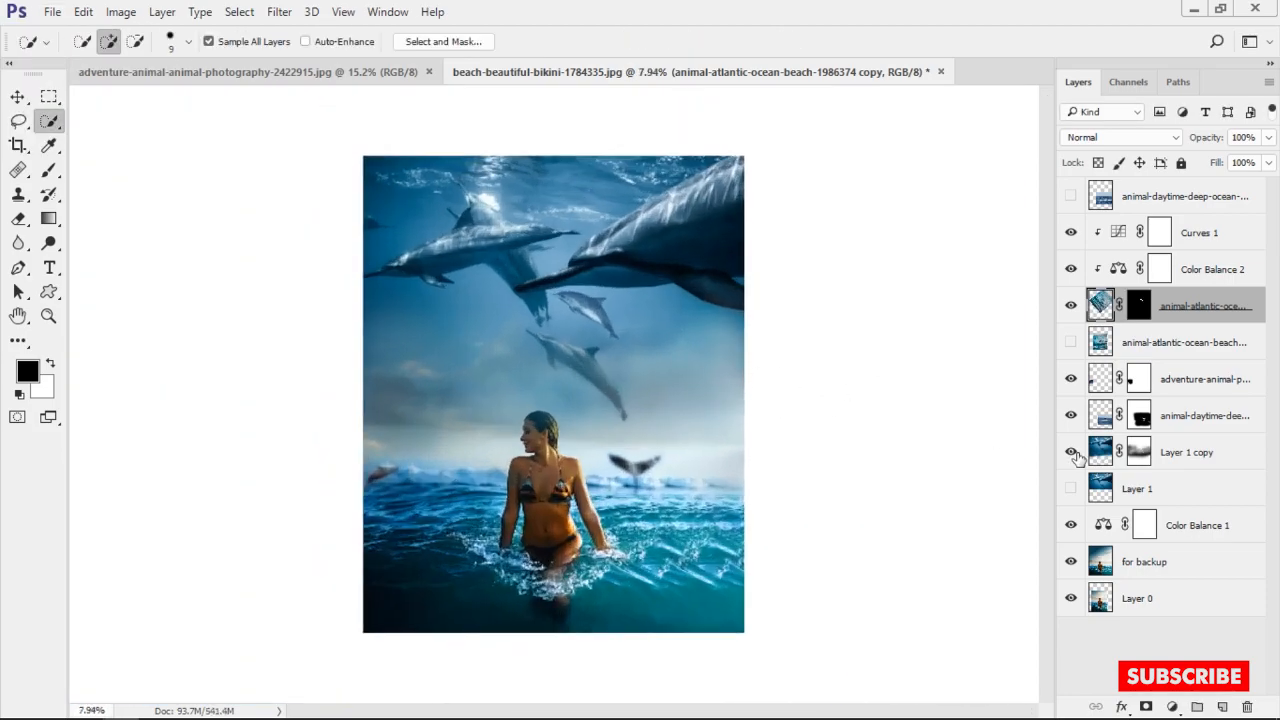
left_click(1073, 453)
left_click(1073, 453)
left_click(1074, 454)
left_click(1074, 454)
Paint black on the Layer 1 copy mask over the woman with a soft 247 px brush to clear the overlay from her body.
left_click(1140, 457)
scroll(647, 428, "up", 6)
key("b")
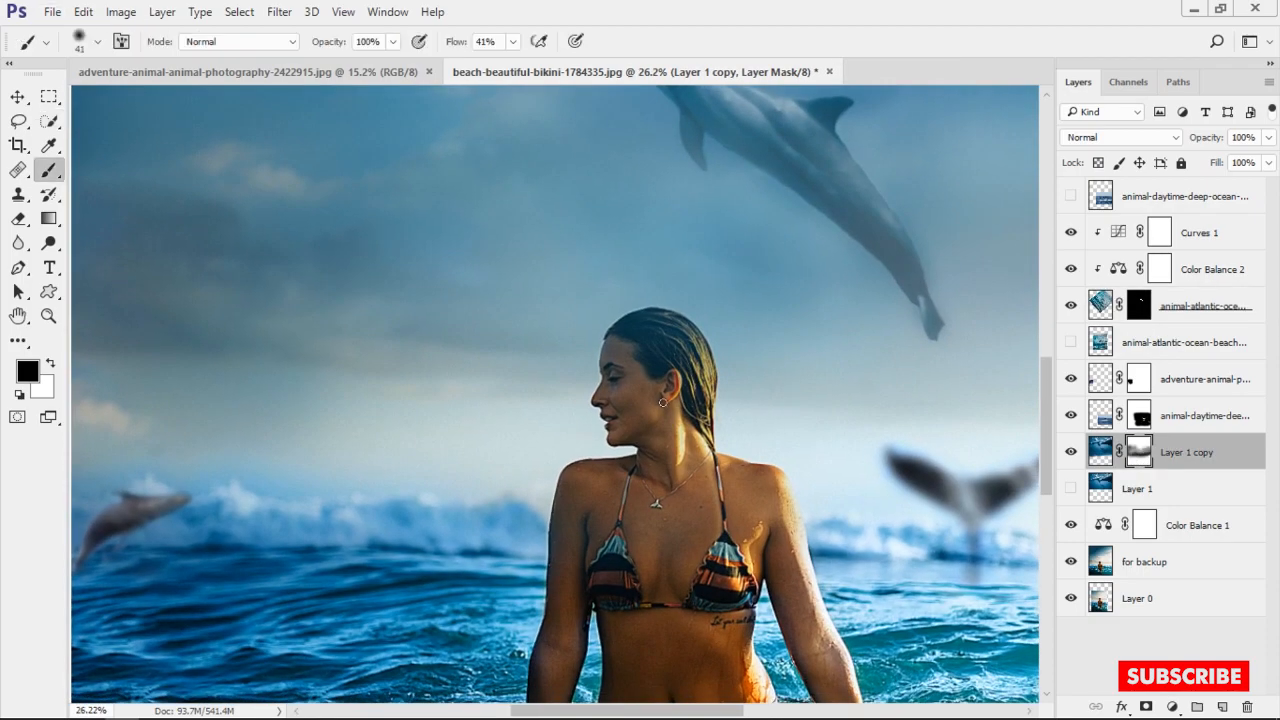
left_click_drag(689, 383, 766, 384)
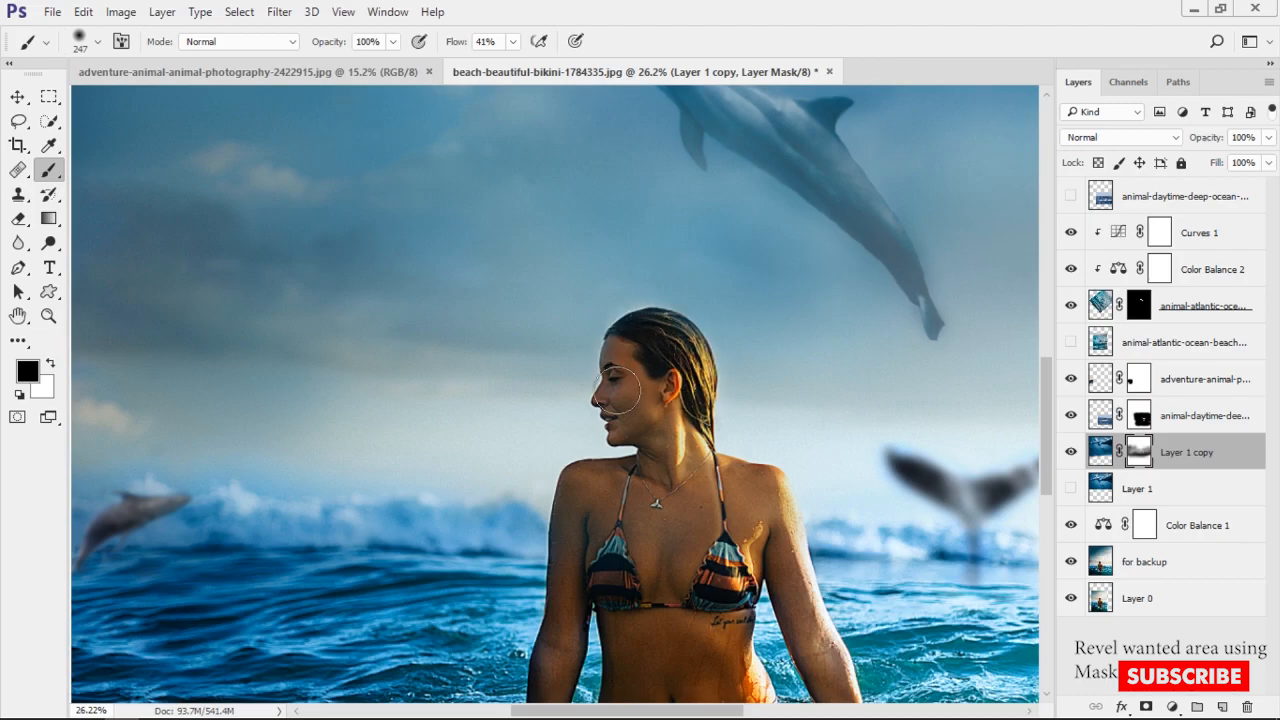
scroll(594, 573, "down", 3)
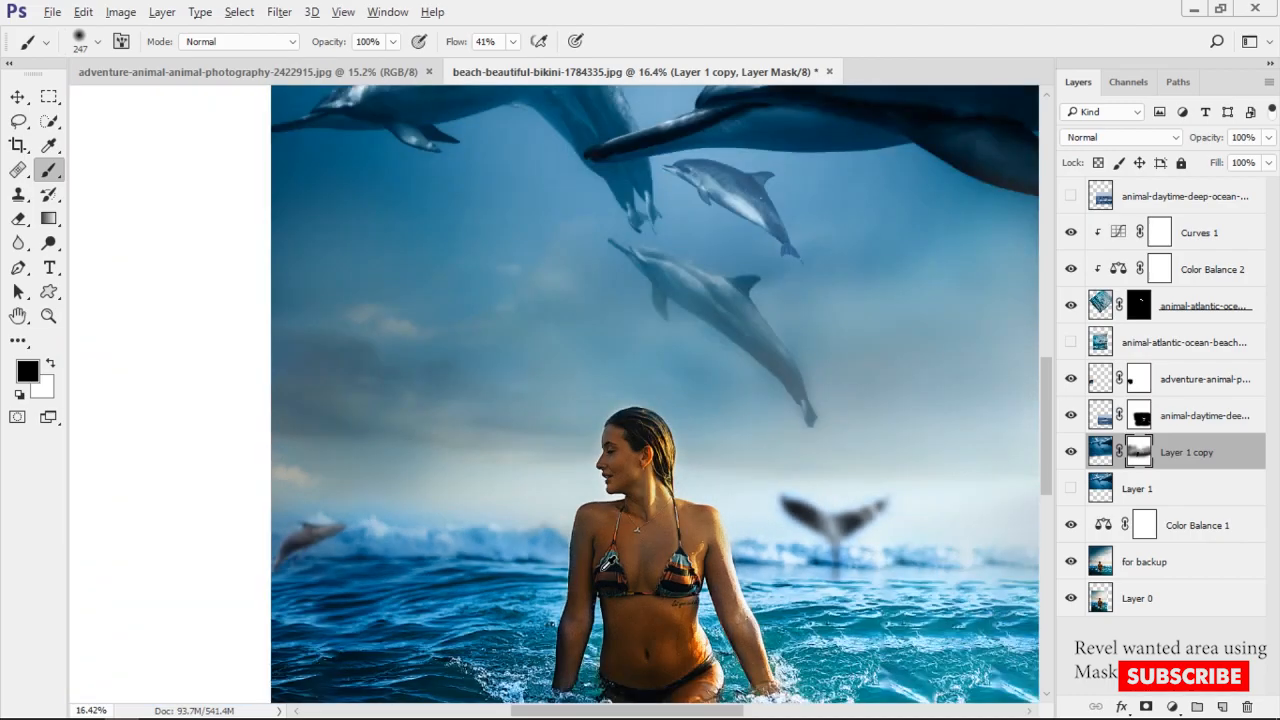
scroll(594, 570, "up", 6)
left_click_drag(614, 538, 577, 143)
scroll(820, 447, "down", 4)
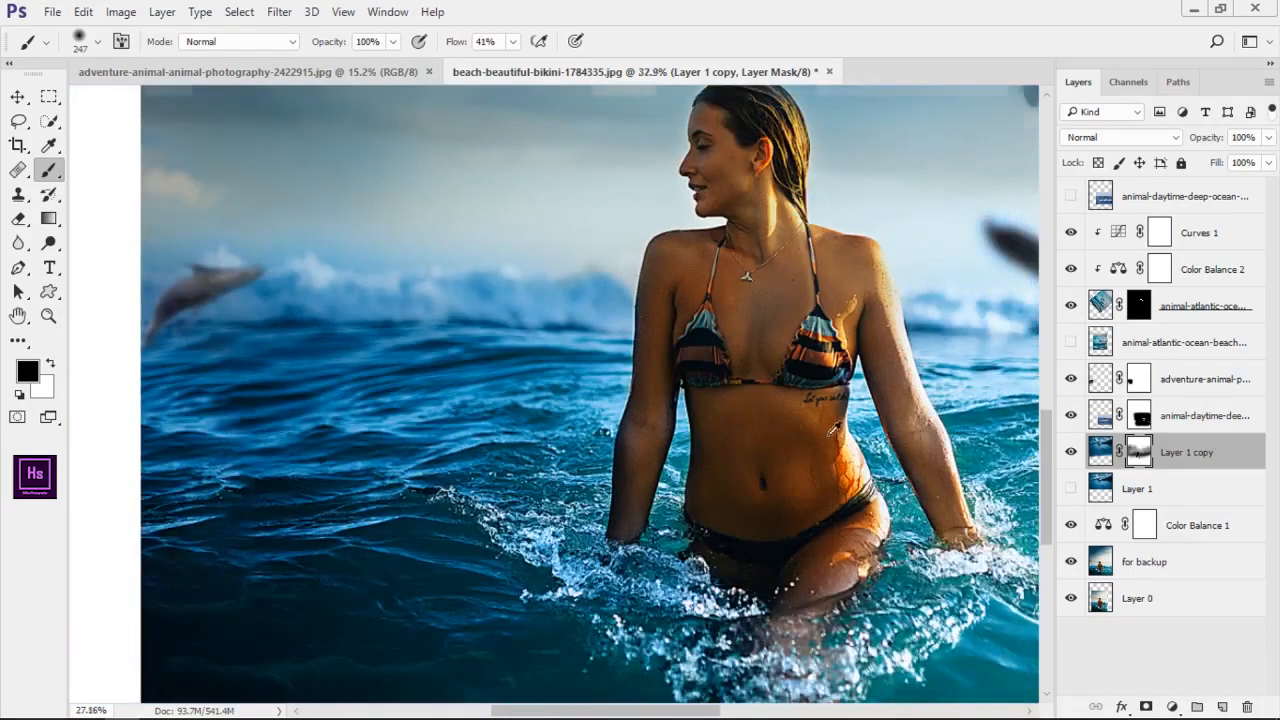
scroll(832, 430, "up", 4)
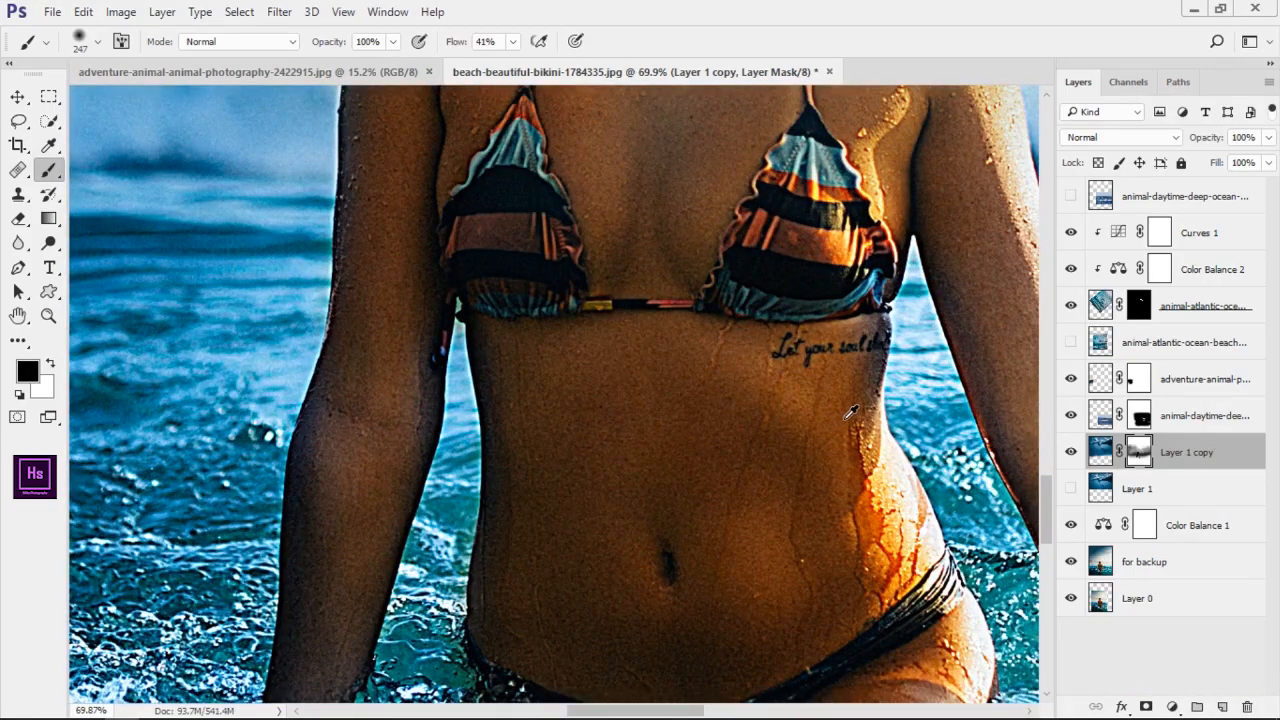
scroll(850, 413, "down", 4)
scroll(857, 421, "down", 2)
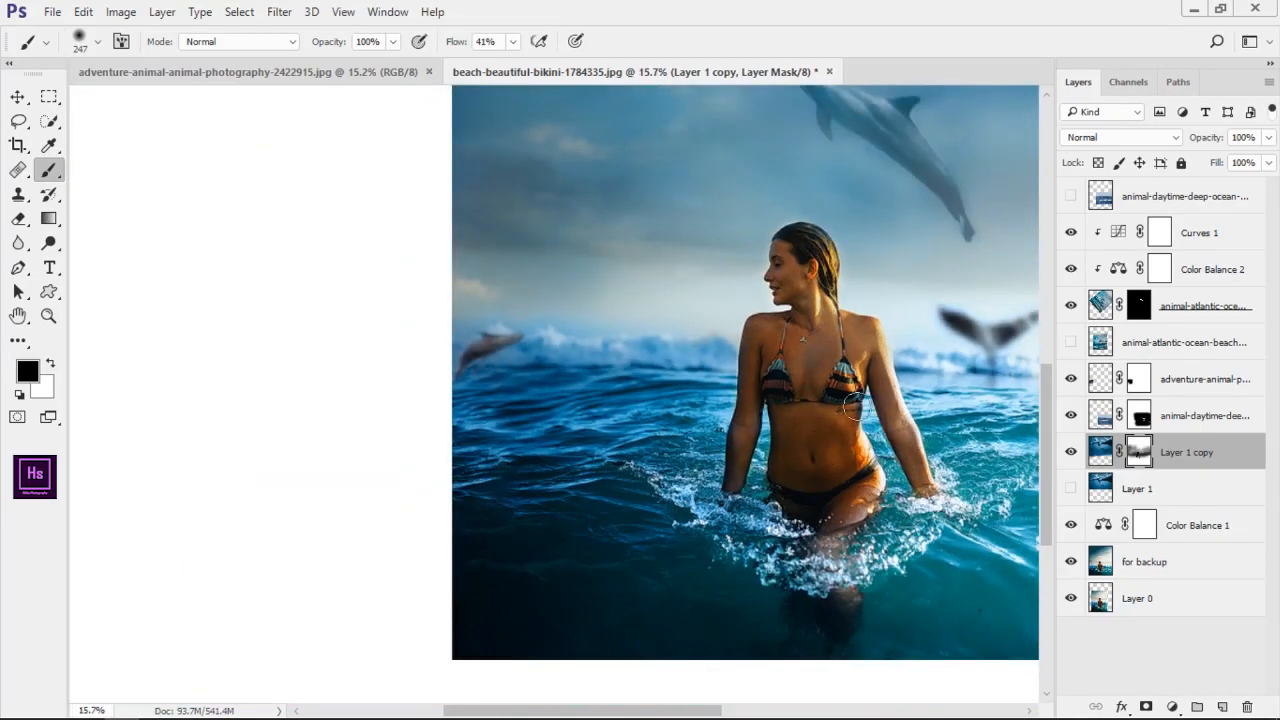
scroll(910, 456, "down", 2)
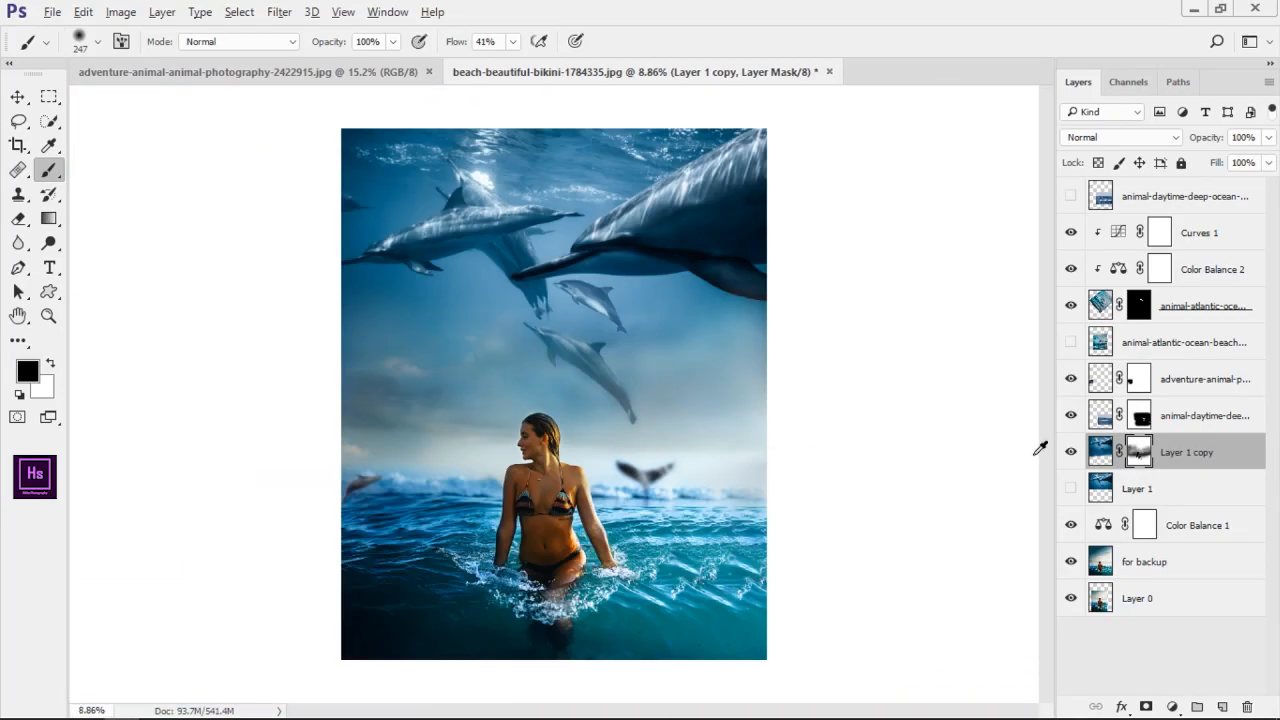
Add an empty layer at the top of the stack and sample a blue from the underwater area for the gradient.
left_click(1224, 216)
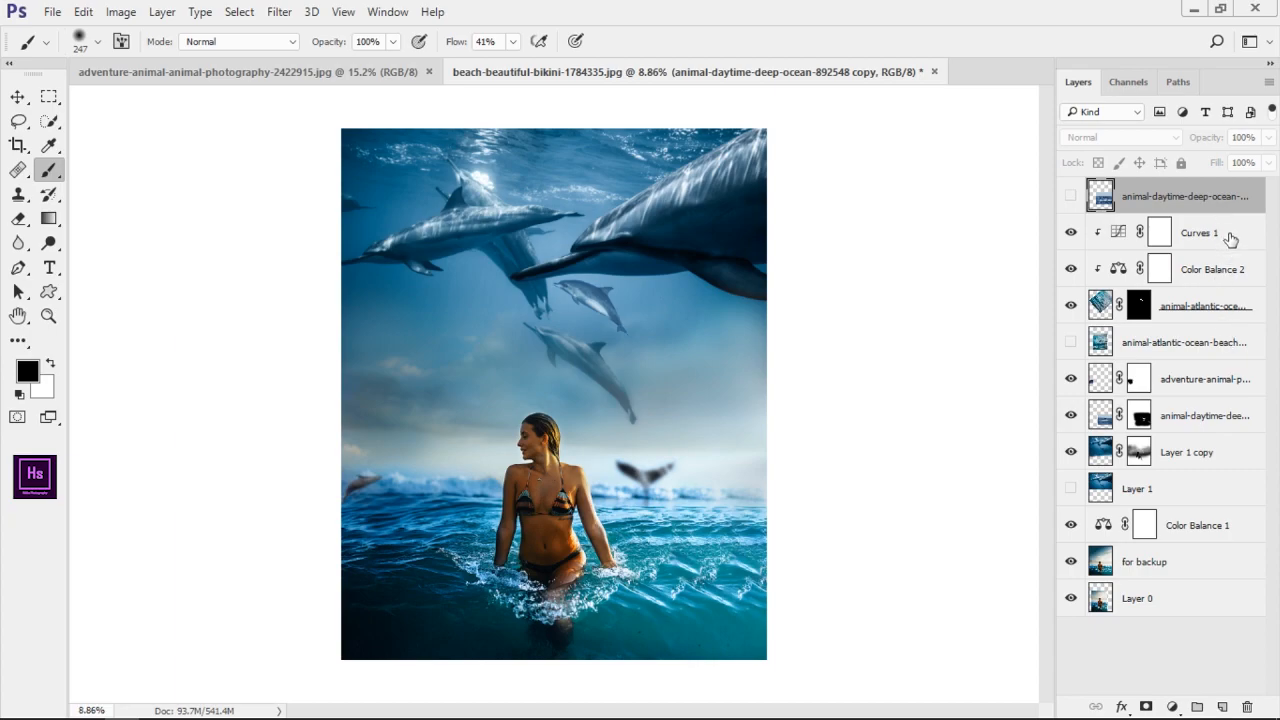
left_click(1230, 235)
left_click(1207, 689)
left_click(1222, 704)
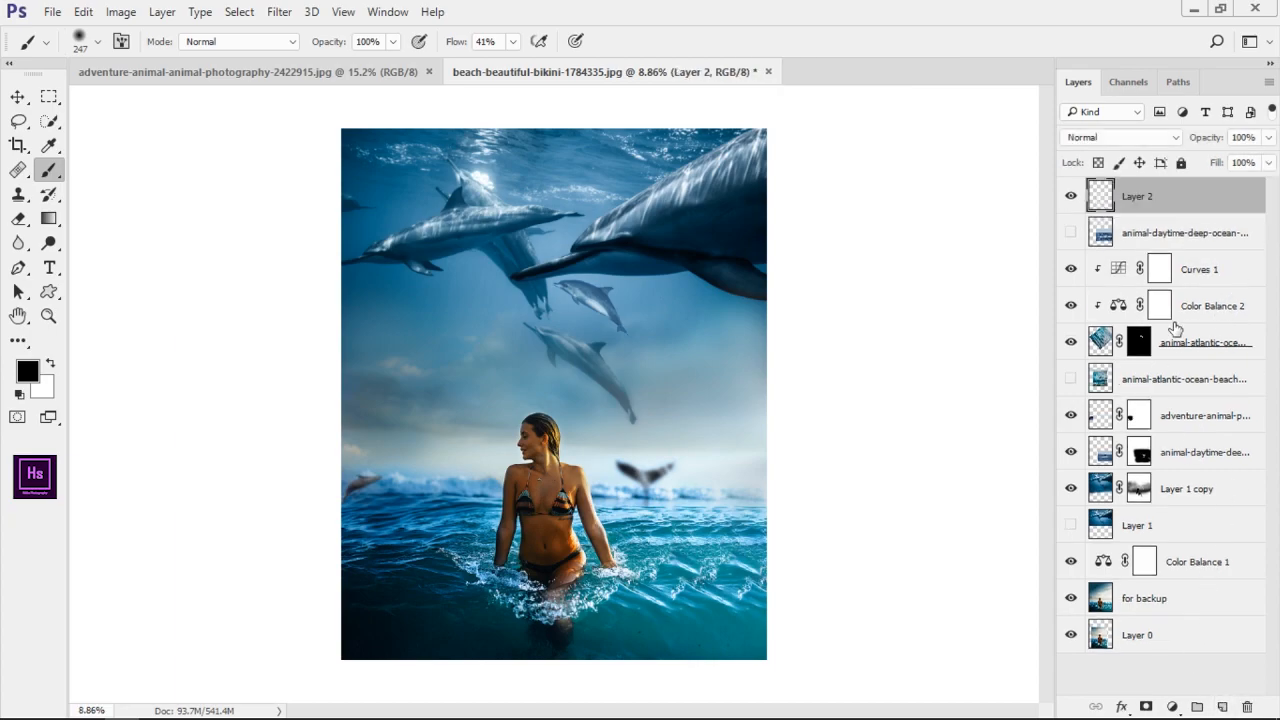
key("g")
left_click(481, 300, "alt")
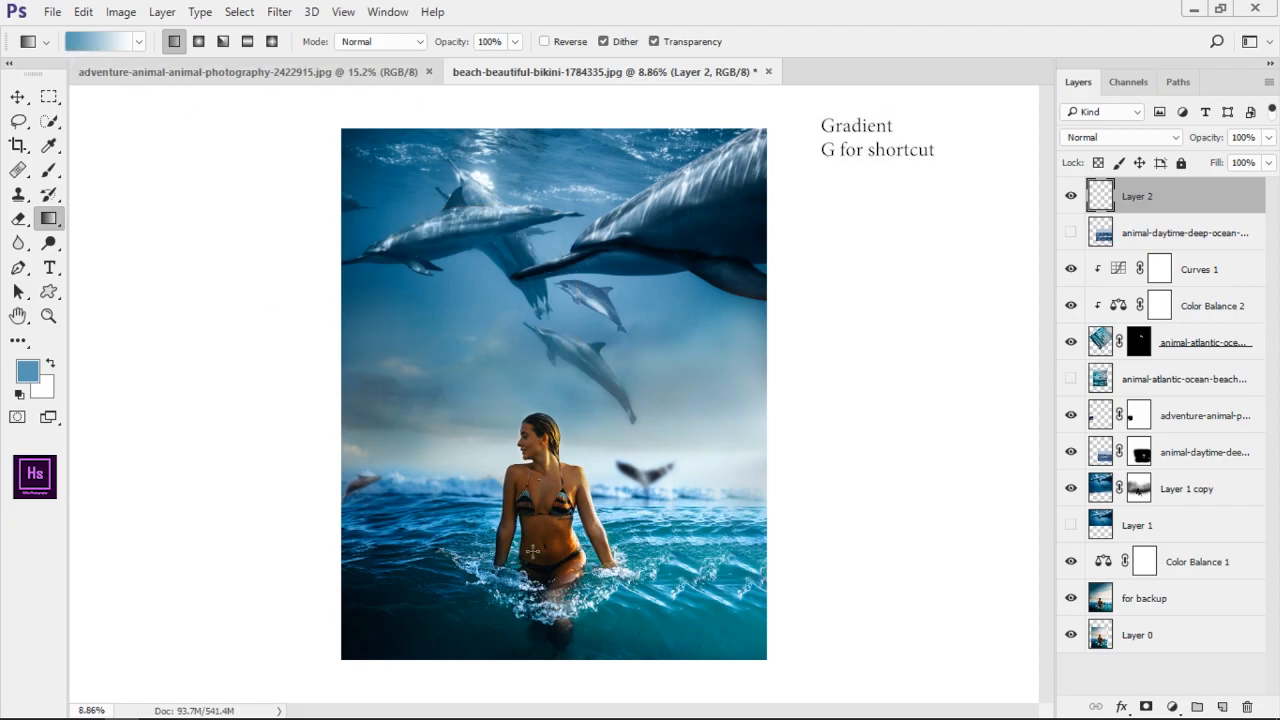
Undo an upward gradient on Layer 2 and draw the blue-to-white gradient downward from near the upper edge instead.
left_click_drag(552, 640, 552, 290)
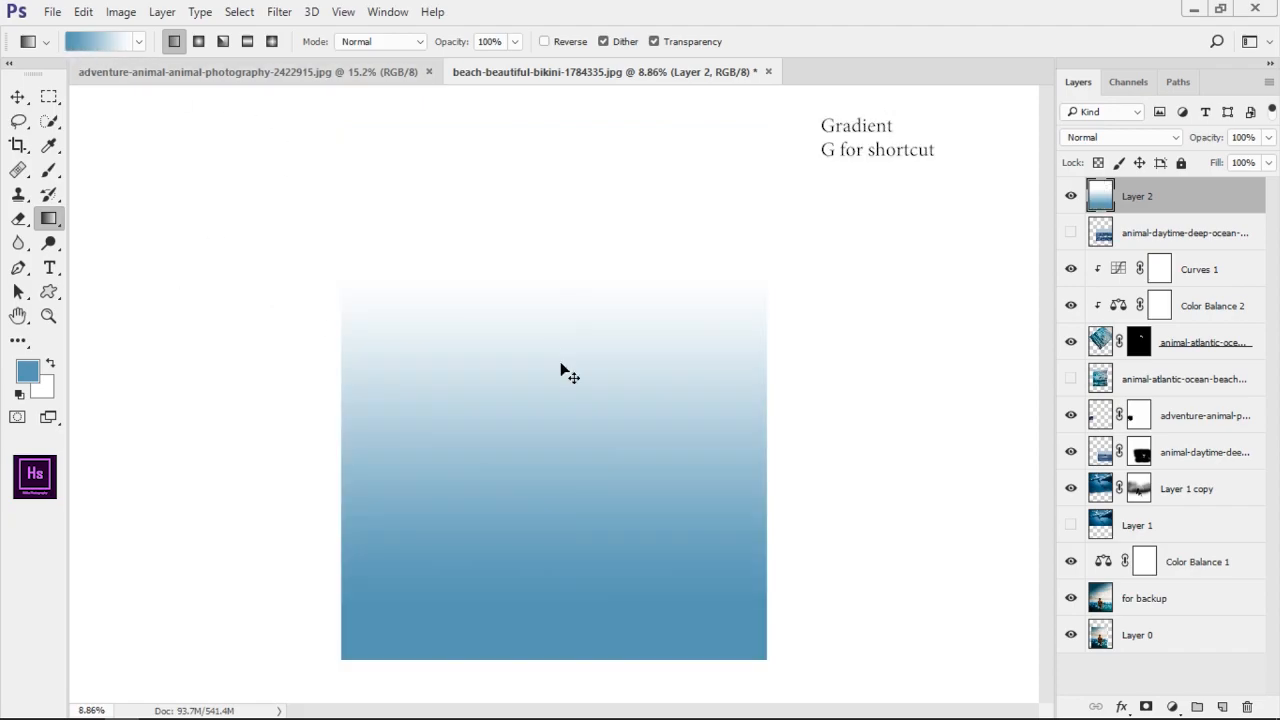
key("ctrl+z")
left_click_drag(555, 185, 555, 545)
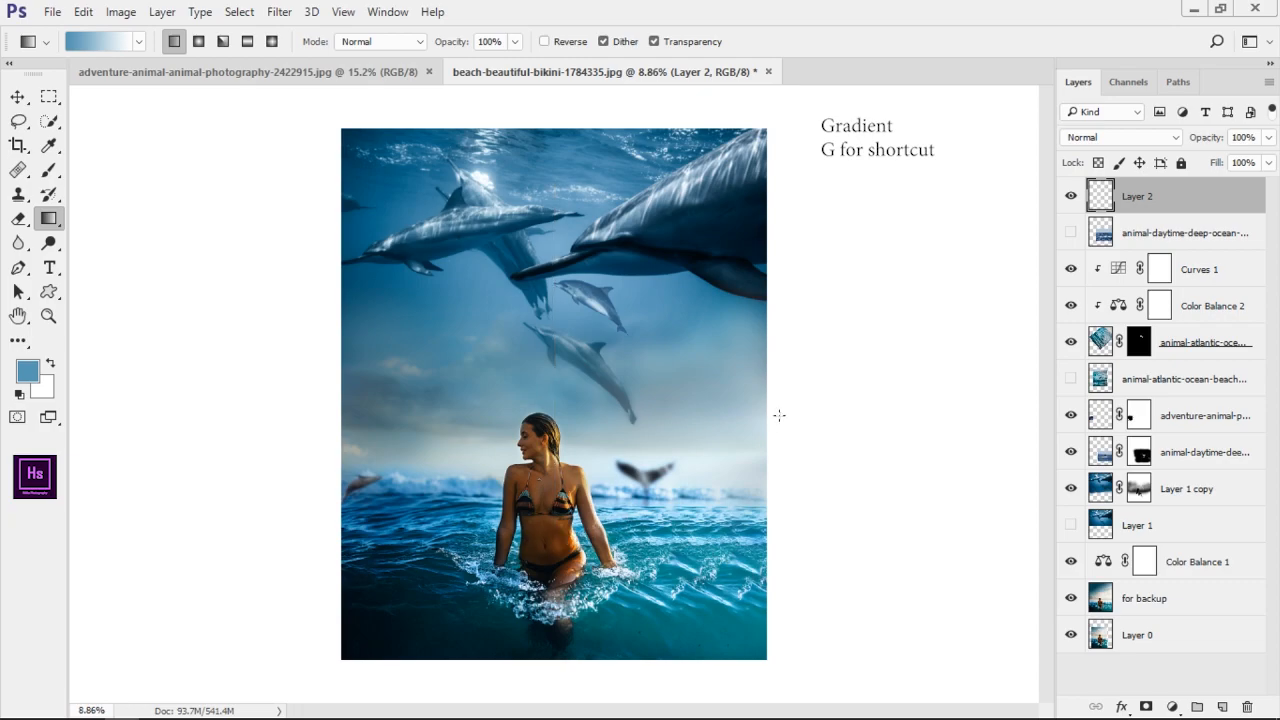
Try Multiply and several other blend modes on the Layer 2 gradient.
left_click(1150, 140)
left_click(1100, 163)
key("Down")
key("Down")
key("Up")
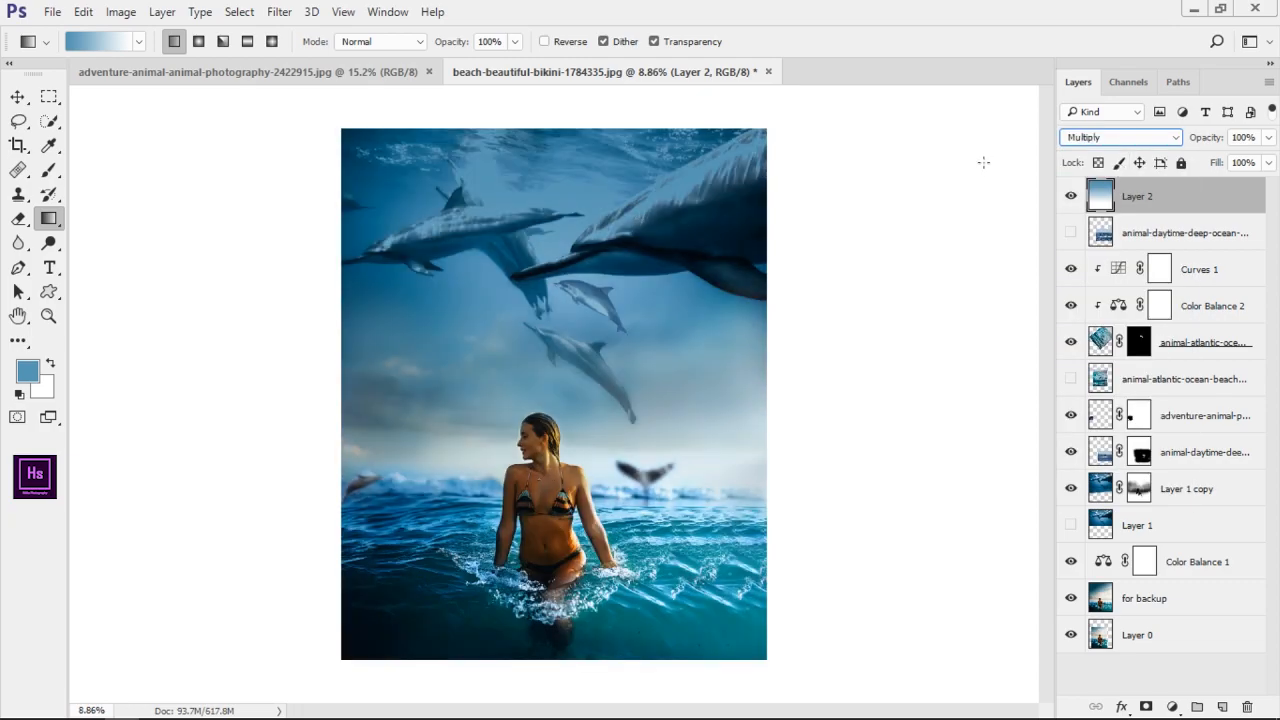
key("Down")
key("Down")
key("Down")
key("Down")
key("Down")
key("Down")
Set the Layer 2 gradient to Normal blending with 22% opacity.
left_click(1150, 139)
left_click(1130, 152)
mouse_move(1200, 141)
left_mouse_down()
mouse_move(1163, 142)
mouse_move(1183, 143)
left_mouse_up()
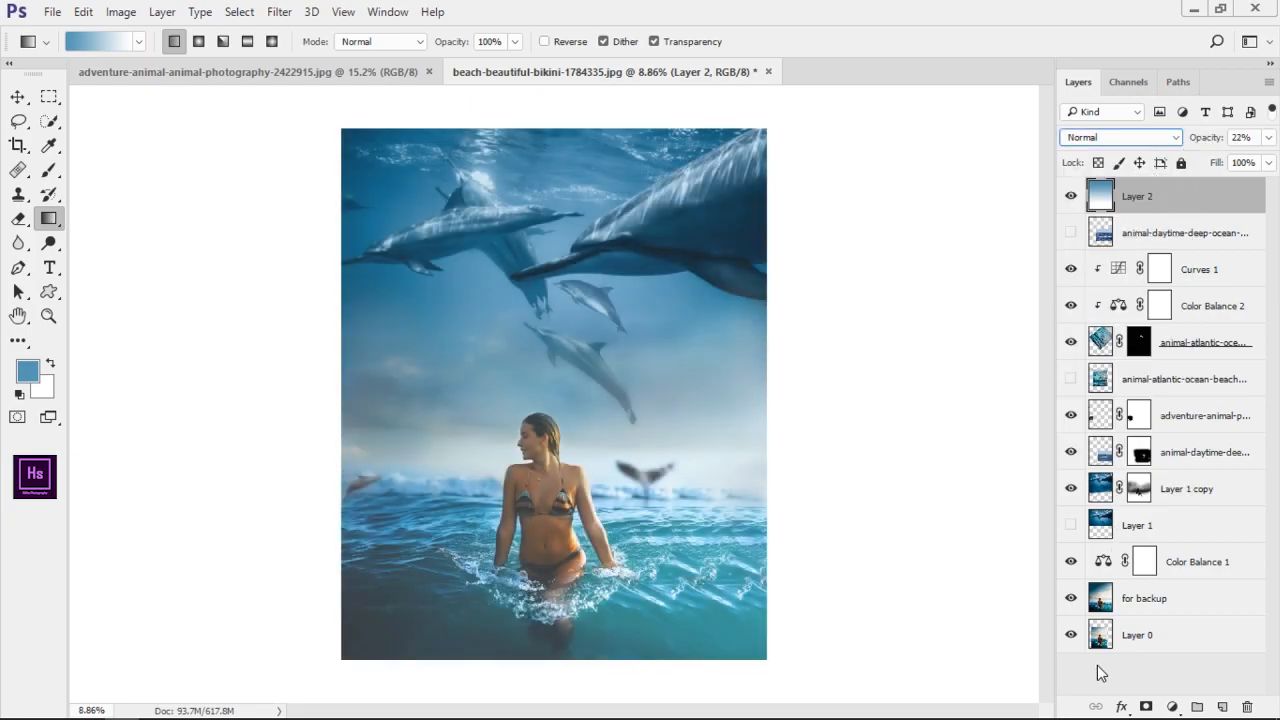
Add a mask to Layer 2 and paint over the water with a large soft brush to hide the gradient there.
left_click(1146, 707)
key("b")
mouse_move(443, 545)
left_mouse_down()
mouse_move(543, 560)
mouse_move(427, 556)
mouse_move(718, 568)
left_mouse_up()
key("x")
mouse_move(476, 552)
left_mouse_down()
mouse_move(645, 546)
mouse_move(497, 368)
mouse_move(513, 457)
mouse_move(720, 500)
left_mouse_up()
key("x")
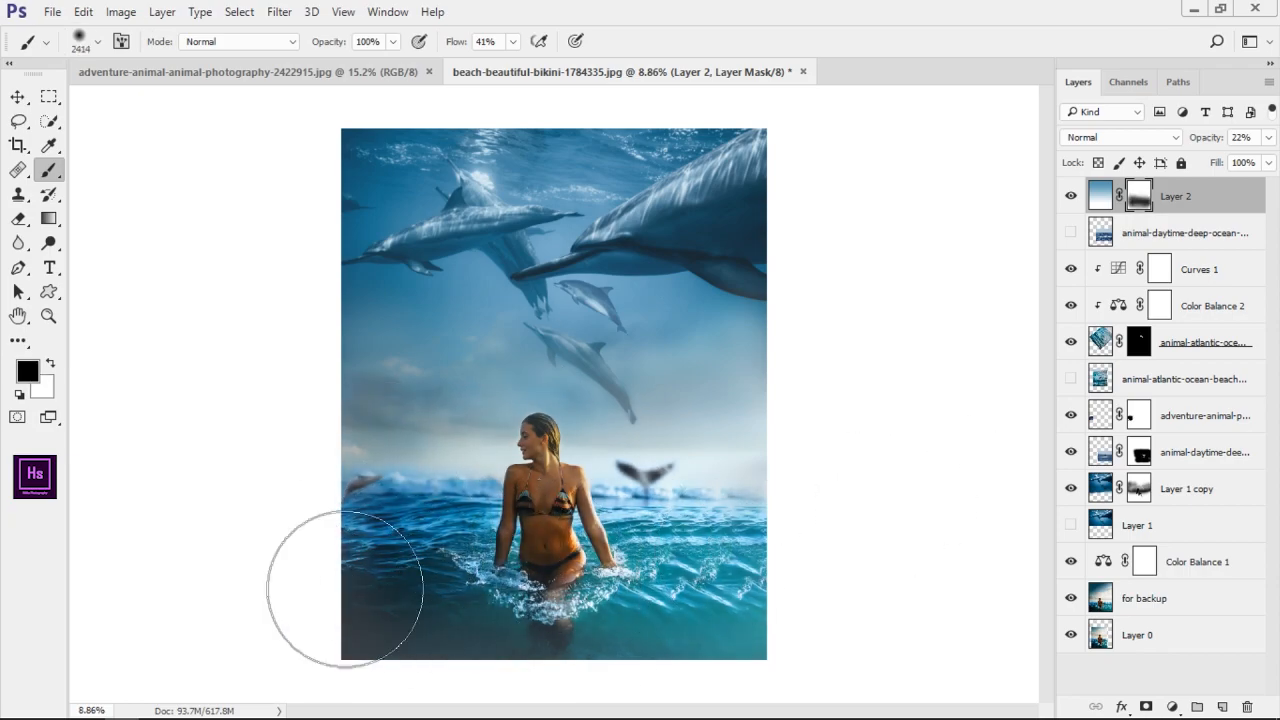
left_click_drag(360, 591, 928, 647)
Refine the Layer 2 mask around the woman with a large soft brush, undo the last stroke and restore the default mask colors.
scroll(551, 469, "up", 3)
left_click_drag(559, 570, 606, 430)
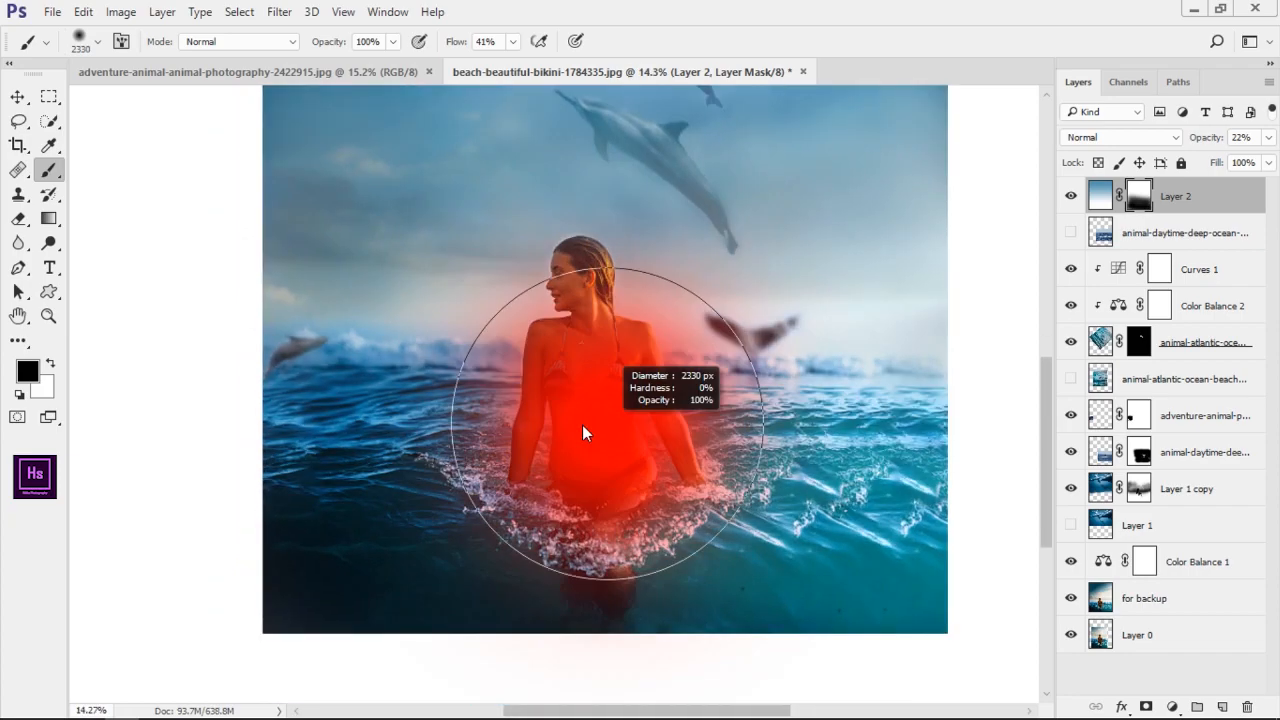
left_click(70, 496, "alt")
scroll(590, 400, "down", 1)
mouse_move(602, 357)
left_mouse_down()
mouse_move(597, 429)
mouse_move(965, 637)
left_mouse_up()
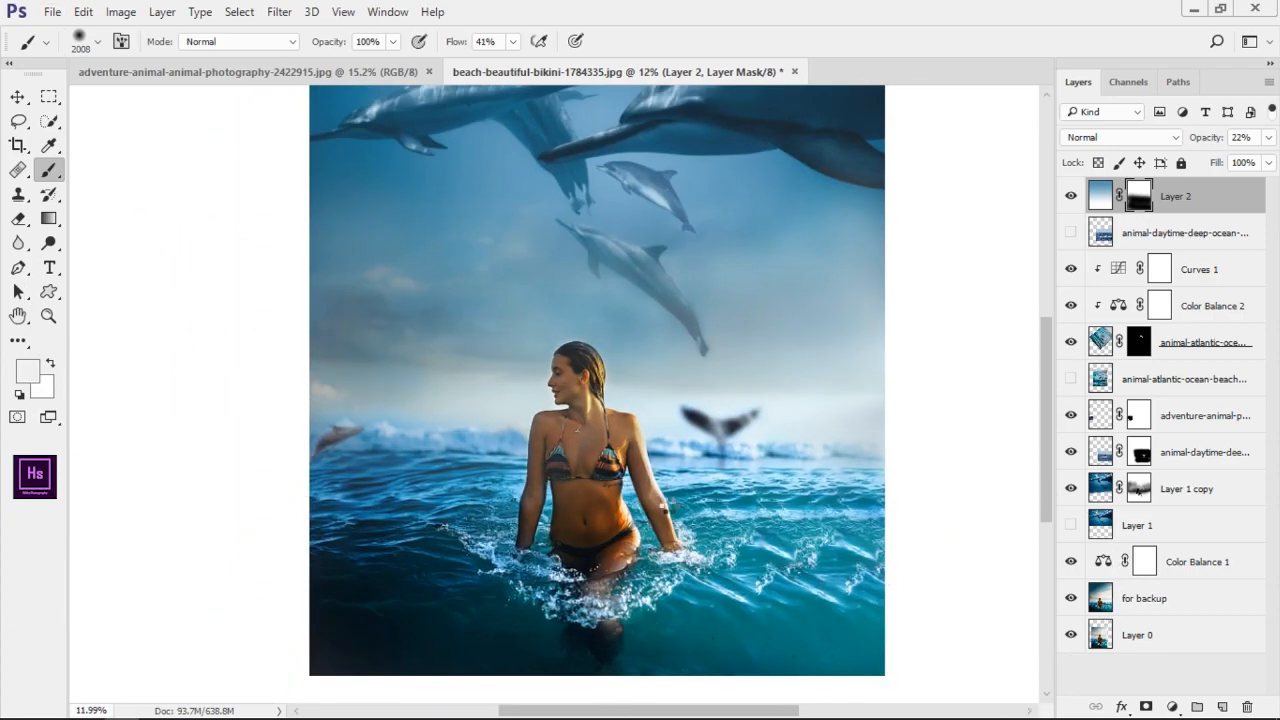
key("ctrl+z")
key("d")
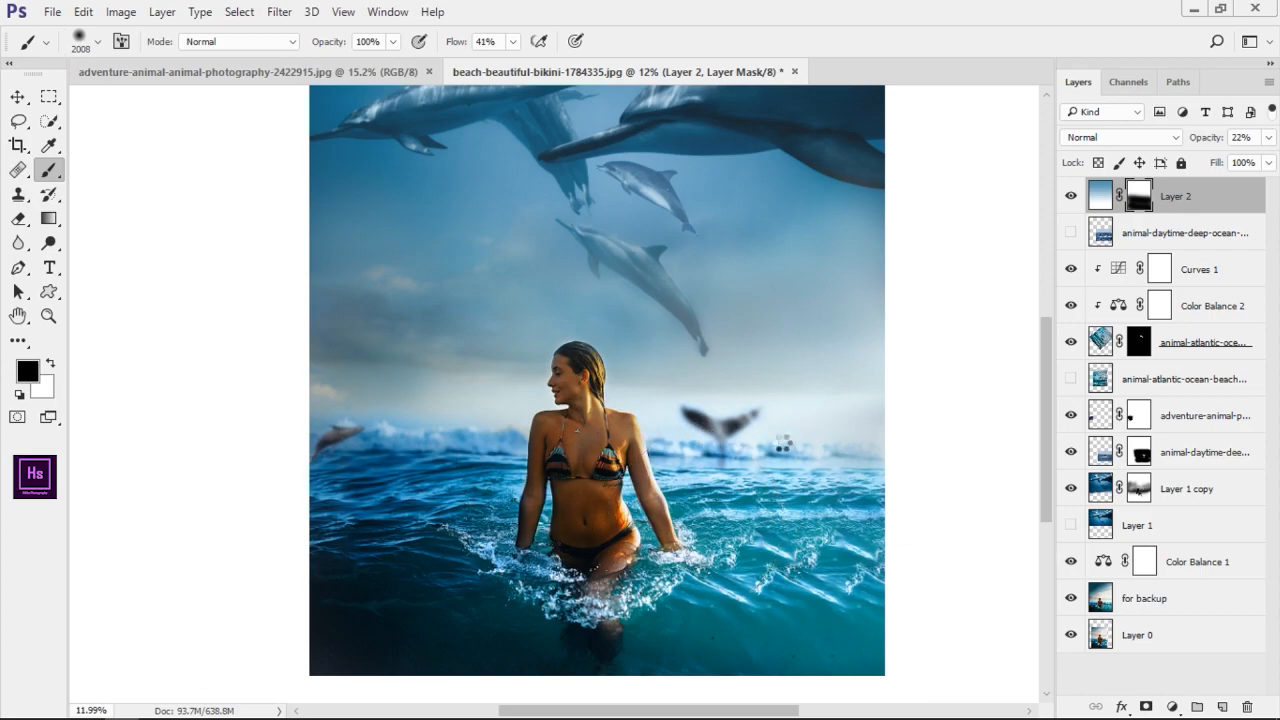
scroll(843, 471, "down", 3)
Add a Selective Color adjustment above the for backup layer, increasing cyan and reducing black for one color range.
left_click(1140, 598)
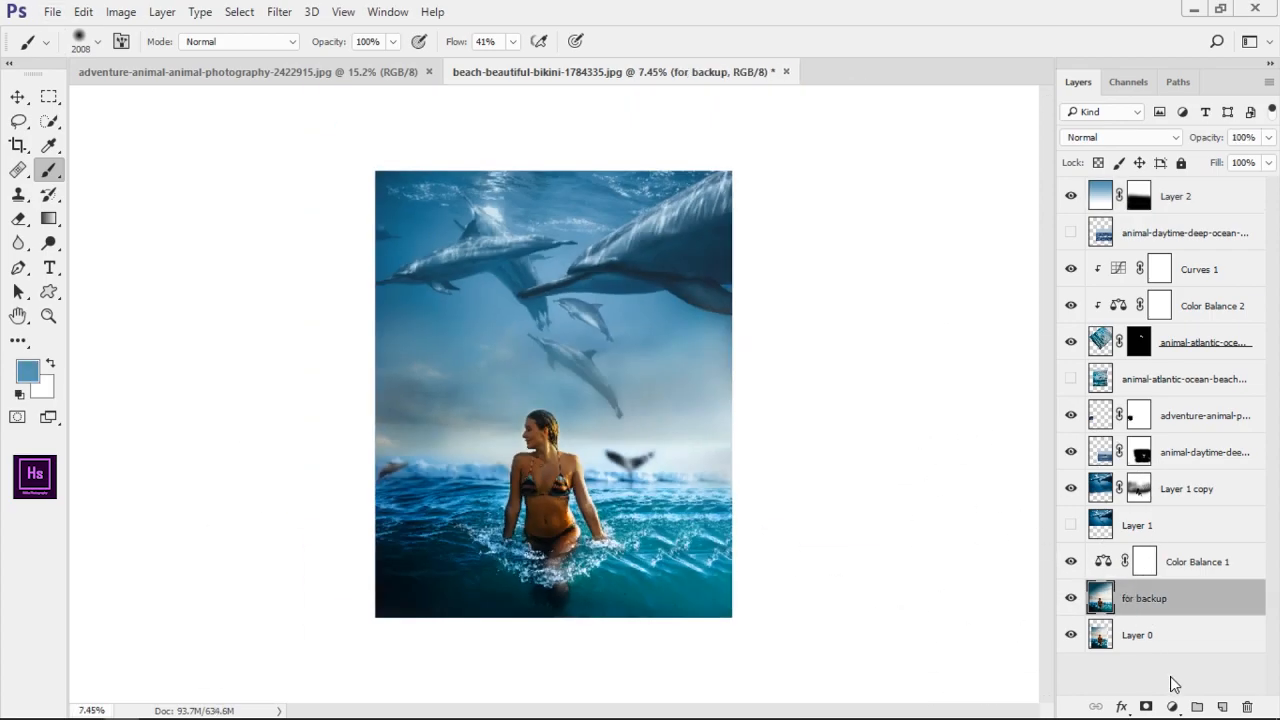
left_click(1174, 707)
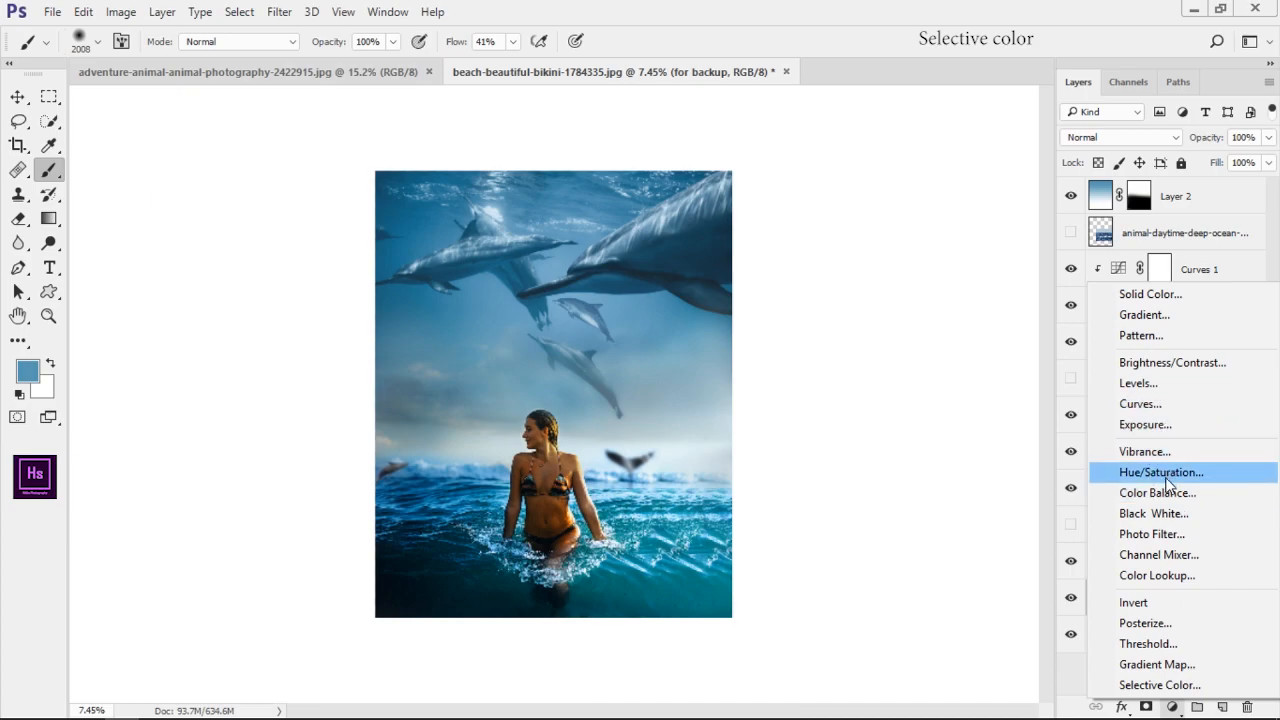
left_click(1170, 685)
left_click_drag(689, 132, 848, 146)
scroll(584, 470, "up", 6)
left_click_drag(584, 470, 527, 266)
left_click(773, 225)
left_click(778, 270)
left_click_drag(819, 262, 950, 273)
left_click_drag(820, 371, 729, 373)
Tune the Whites in the Selective Color adjustment using the black, magenta and cyan amounts.
left_click(802, 225)
left_click(795, 331)
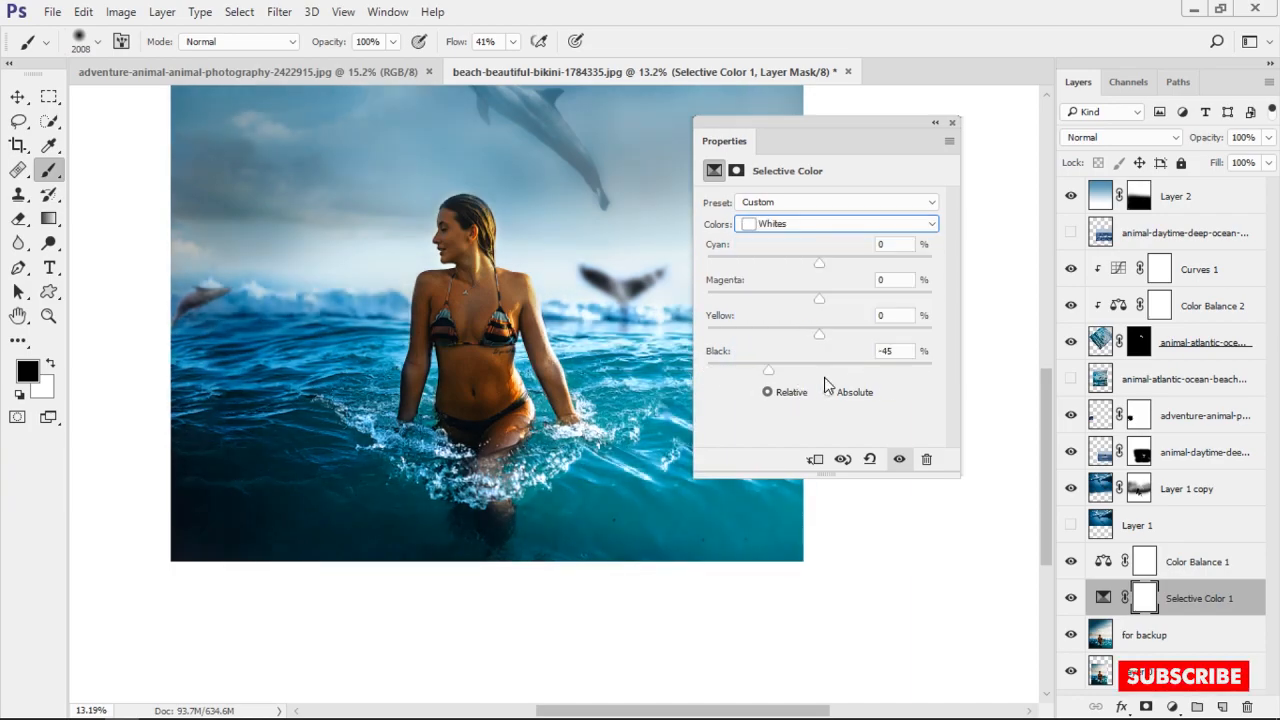
left_click_drag(848, 122, 984, 144)
left_click(18, 97)
scroll(569, 379, "down", 7)
scroll(569, 379, "up", 3)
left_click_drag(844, 393, 971, 388)
mouse_move(966, 322)
left_mouse_down()
mouse_move(924, 305)
mouse_move(966, 308)
left_mouse_up()
left_click_drag(956, 286, 1137, 322)
Set the Selective Color Blacks to cyan +58 and black +20, and shift the magenta amount of the Blues.
left_click(965, 246)
left_click(950, 387)
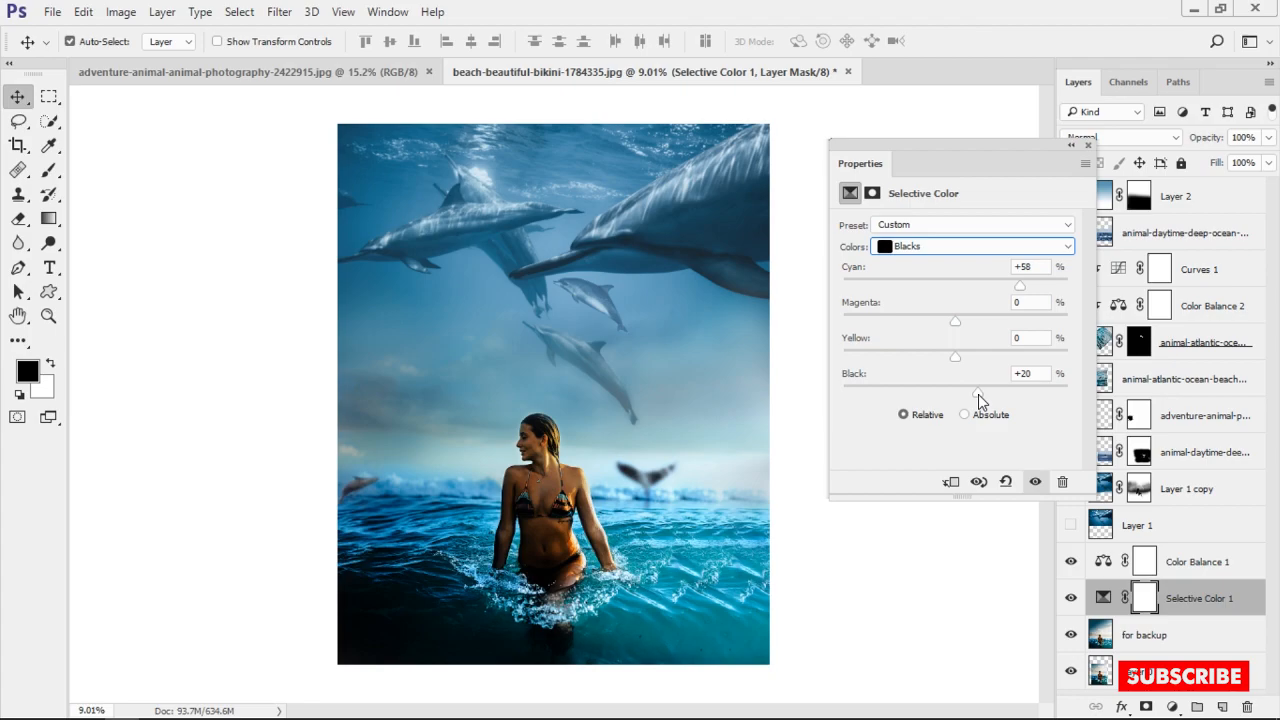
left_click(930, 248)
left_click(912, 323)
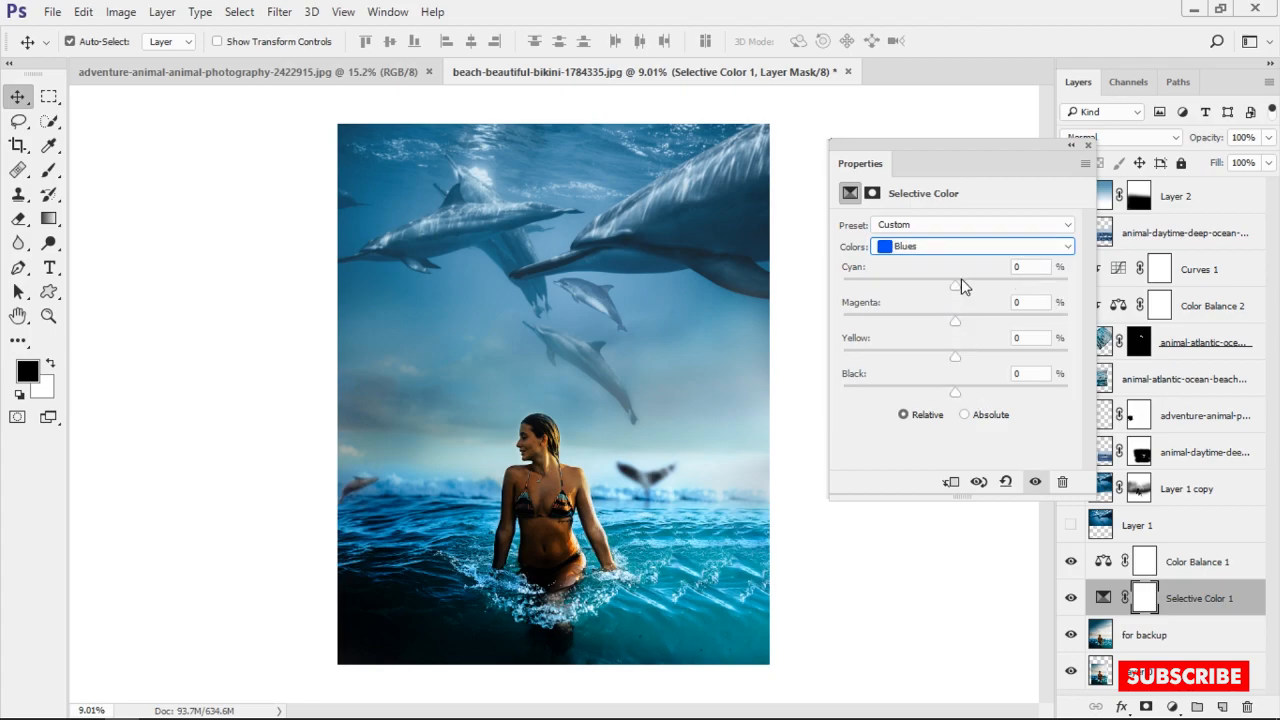
left_click_drag(1041, 321, 931, 322)
left_click(1071, 145)
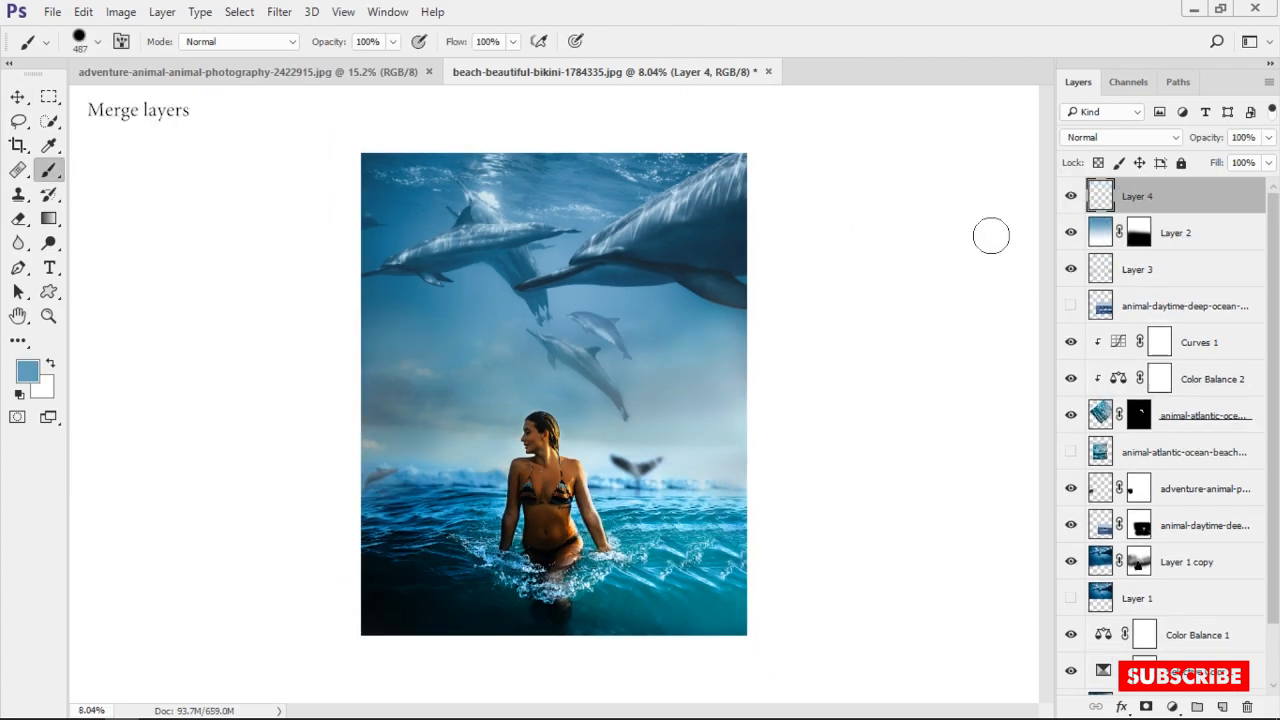
Stamp the visible layers onto Layer 4 and open it in the Camera Raw filter's Calibration settings.
left_click(279, 12)
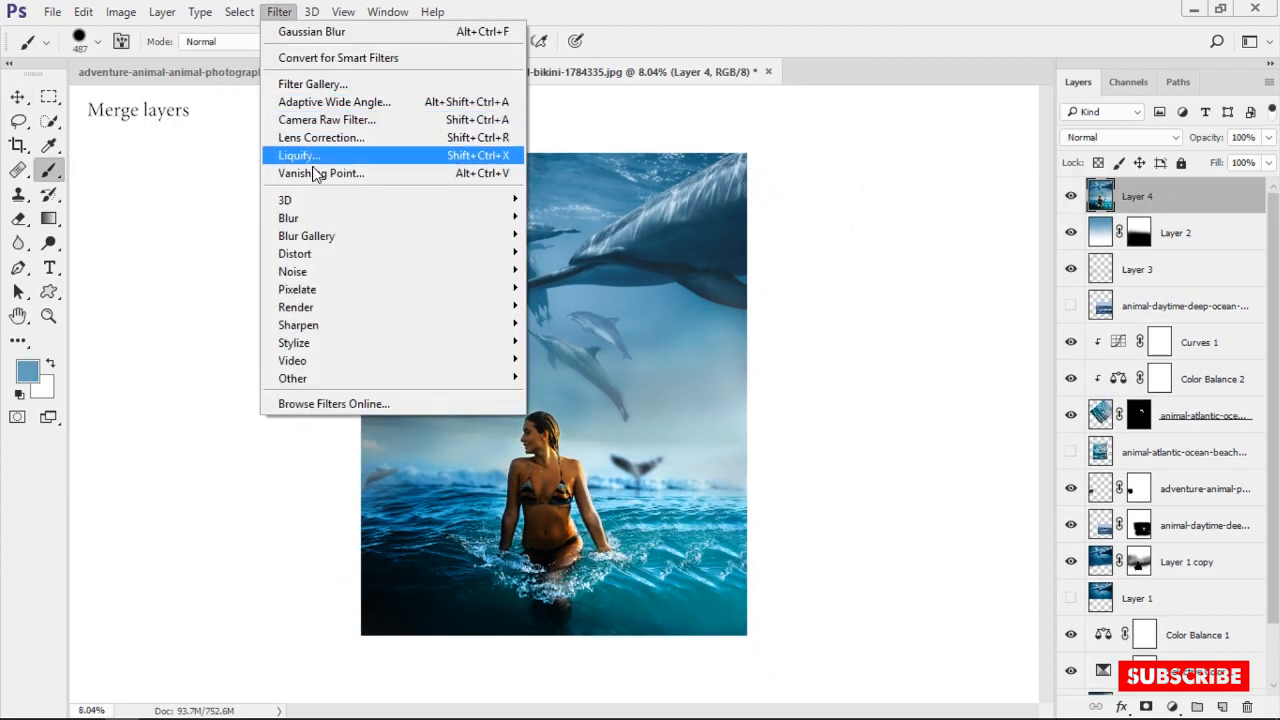
left_click(322, 119)
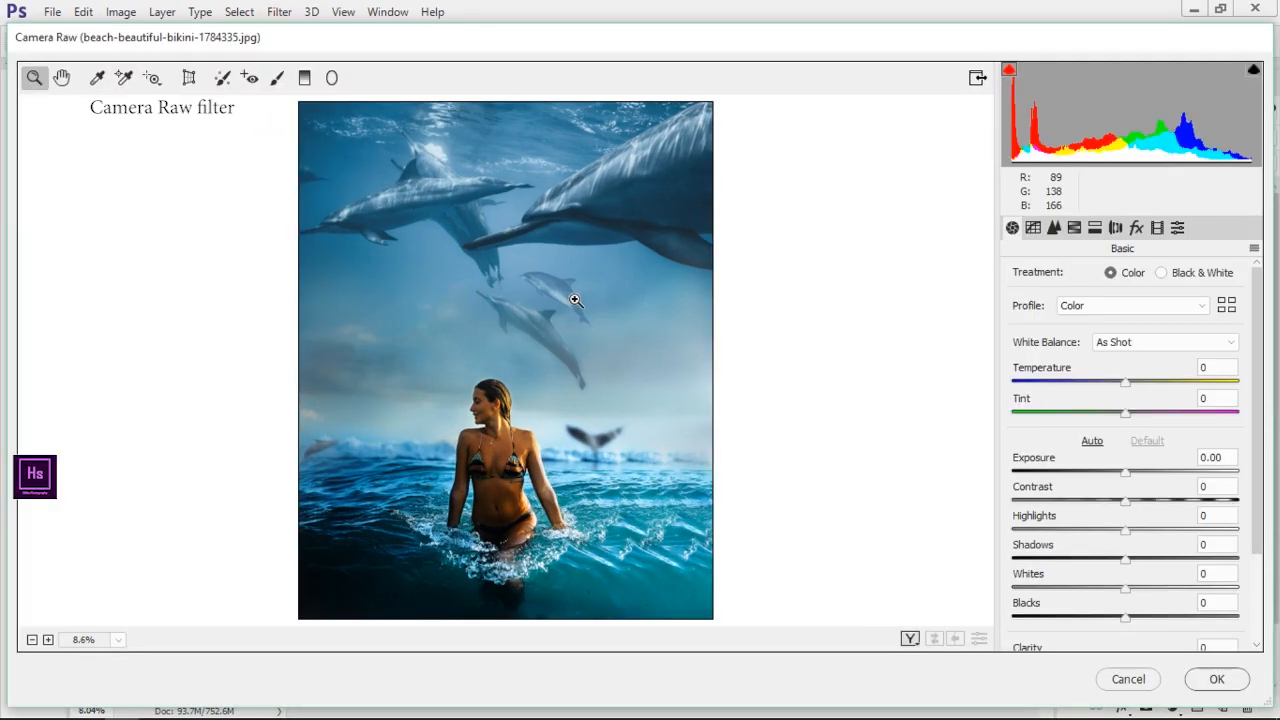
left_click(1157, 227)
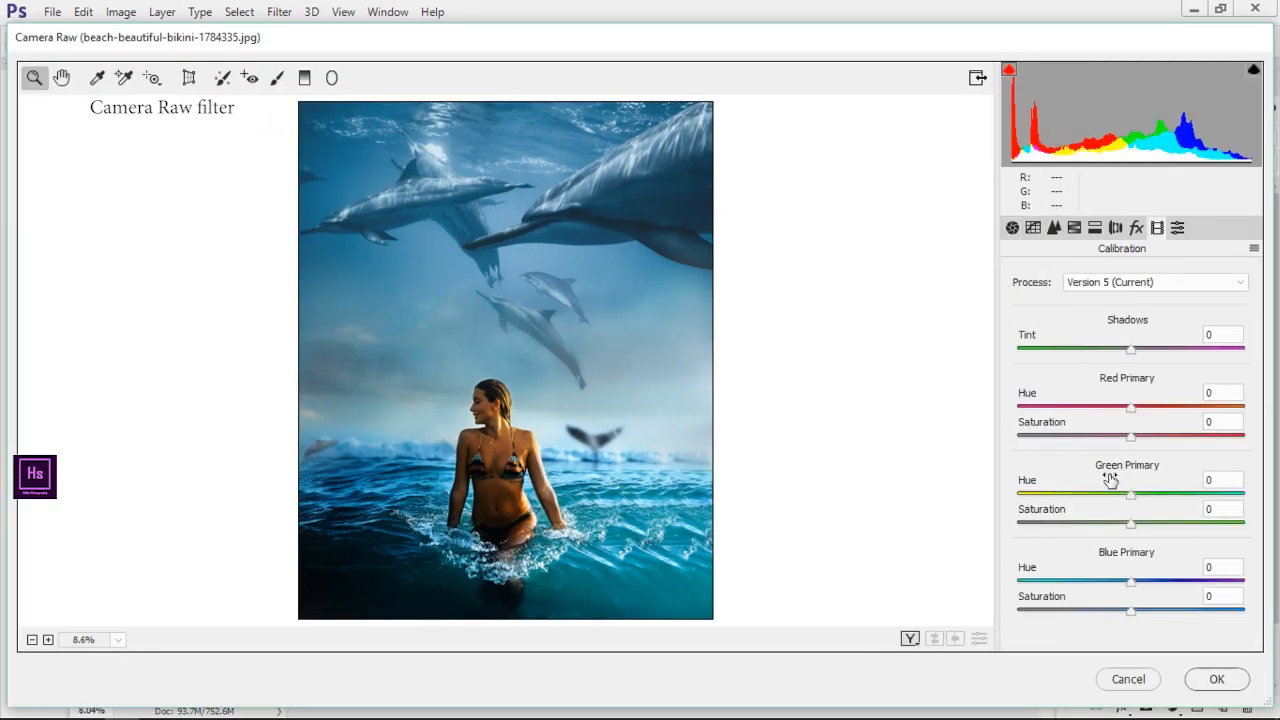
Try a Blue Primary calibration with saturation +32 and hue -35.
mouse_move(1141, 616)
left_mouse_down()
mouse_move(1194, 614)
mouse_move(1154, 615)
mouse_move(1183, 620)
mouse_move(1166, 618)
left_mouse_up()
key("shift+Tab")
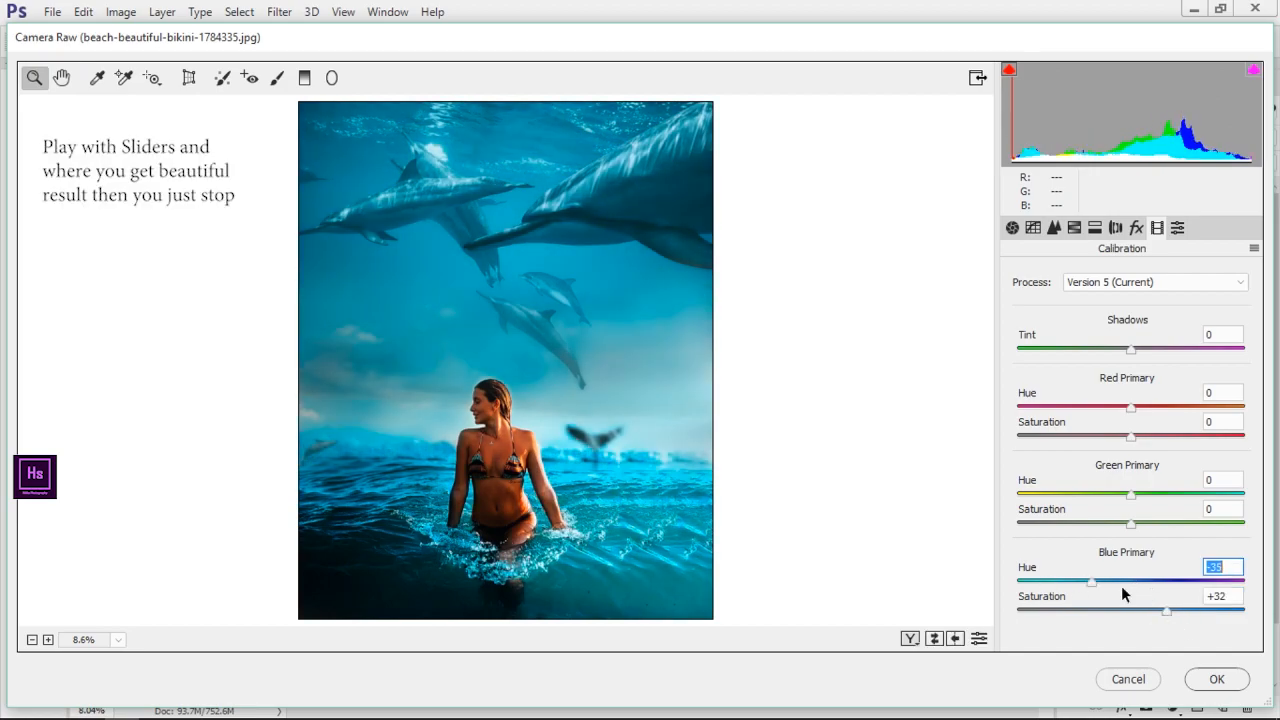
key("shift+Tab")
key("shift+Tab")
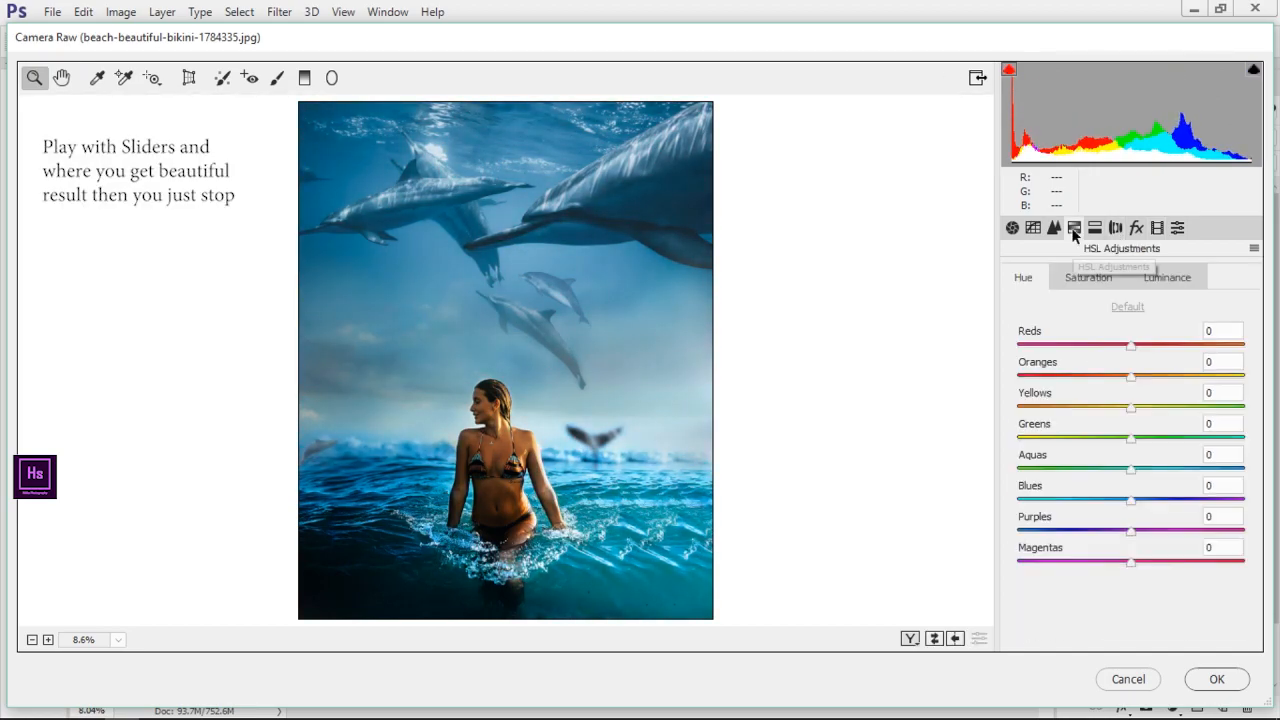
Raise the HSL luminance of Reds to +100, Oranges to +82, Yellows to +46, Aquas to +47 and Blues to +38.
left_click_drag(1200, 509, 1169, 512)
left_click_drag(1131, 468, 1182, 476)
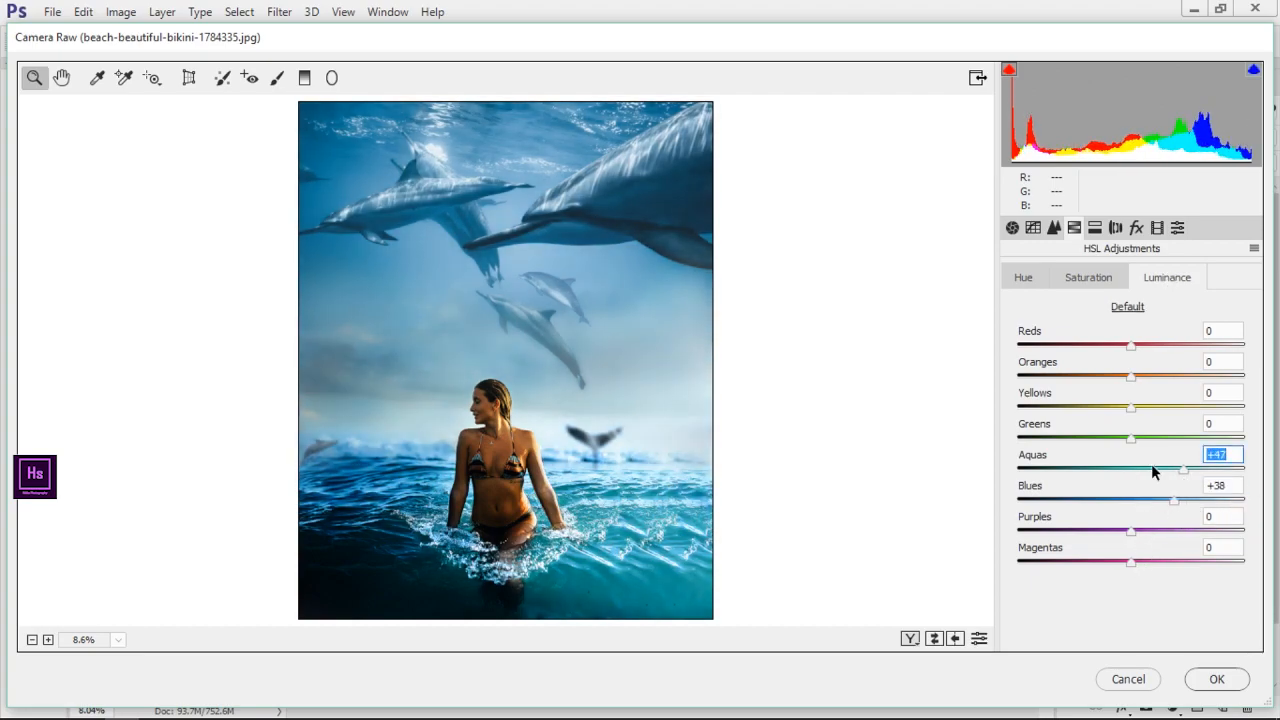
left_click_drag(1131, 407, 1275, 455)
left_click_drag(1150, 374, 1222, 376)
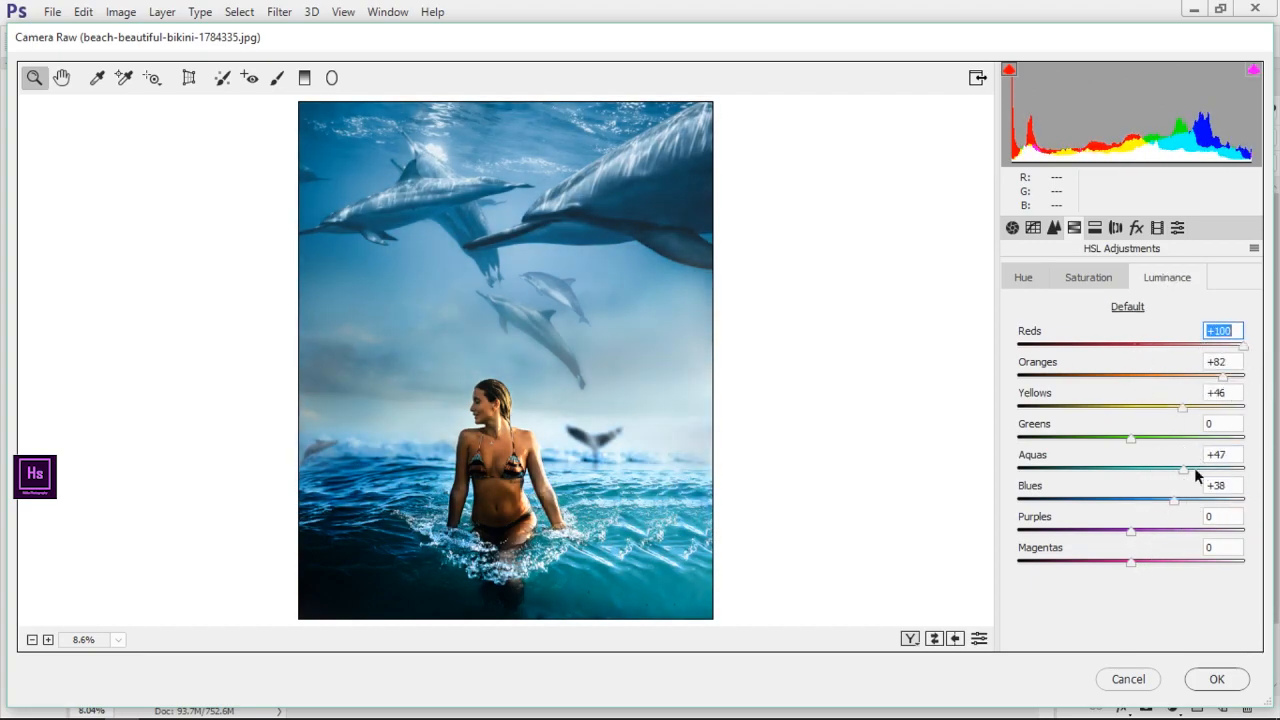
left_click_drag(1243, 562, 1131, 562)
mouse_move(1131, 531)
left_mouse_down()
mouse_move(1187, 533)
mouse_move(1141, 516)
left_mouse_up()
Set the HSL saturation of the Aquas to +63.
left_click(1088, 278)
left_click_drag(1131, 469, 1206, 515)
left_click_drag(1131, 438, 1184, 438)
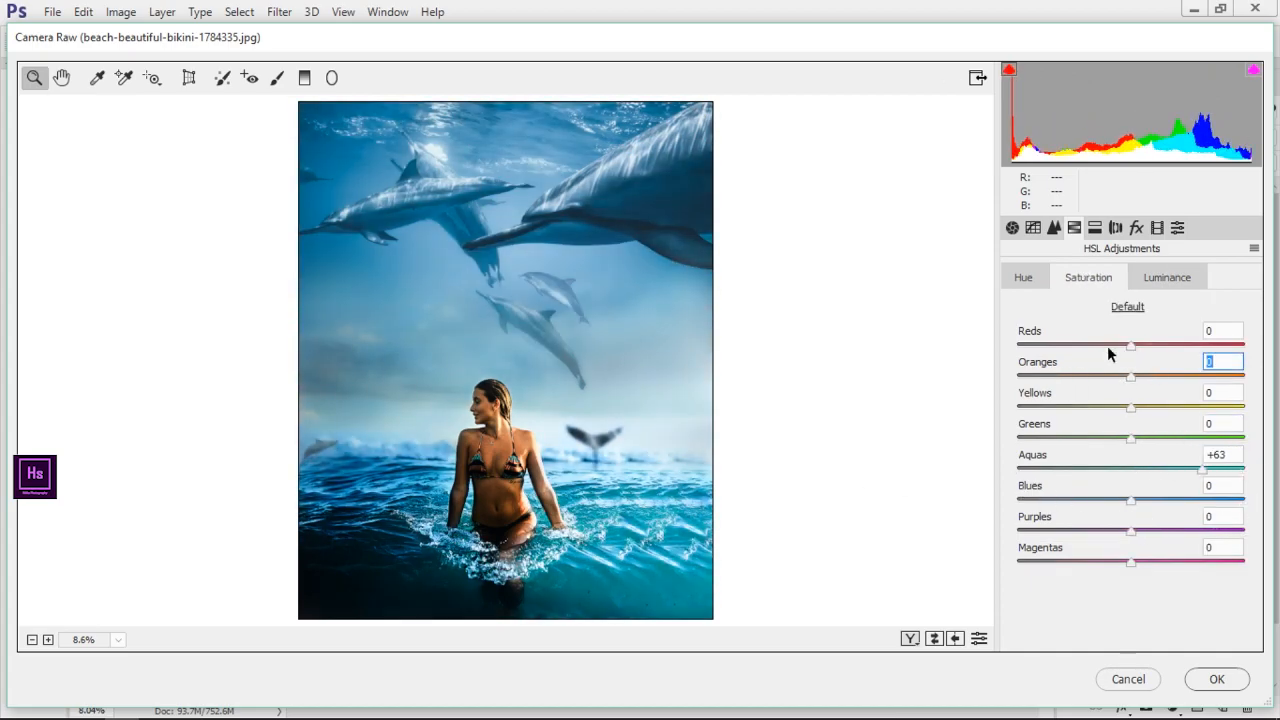
Fine-tune the Basic adjustments in Camera Raw and compare the image before and after the edits.
left_click(1012, 228)
left_click_drag(1257, 530, 1257, 625)
left_click_drag(1125, 544, 1146, 544)
left_click(934, 639)
left_click(934, 639)
scroll(1117, 388, "up", 3)
left_click_drag(1125, 353, 1123, 353)
Set the Split Toning hue to 17 for highlights and 233 for shadows, and darken the image edges with lens vignetting.
left_click(1074, 228)
left_click(1095, 228)
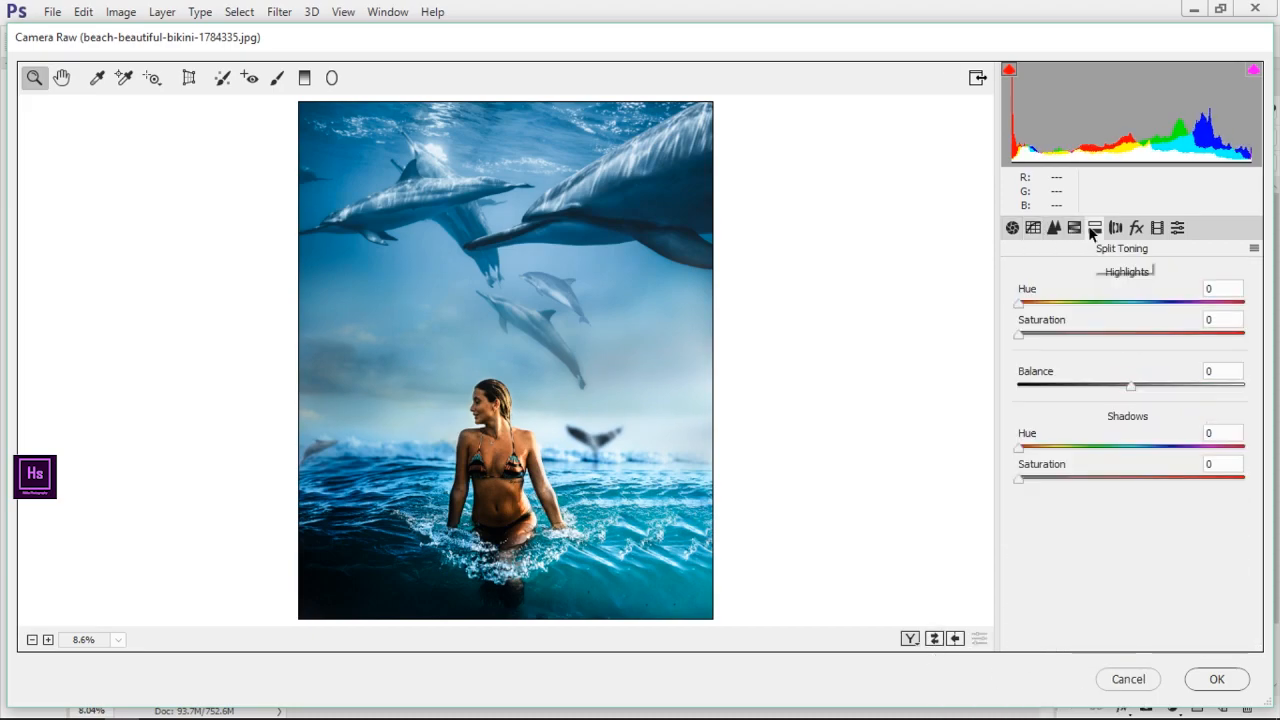
key("Tab")
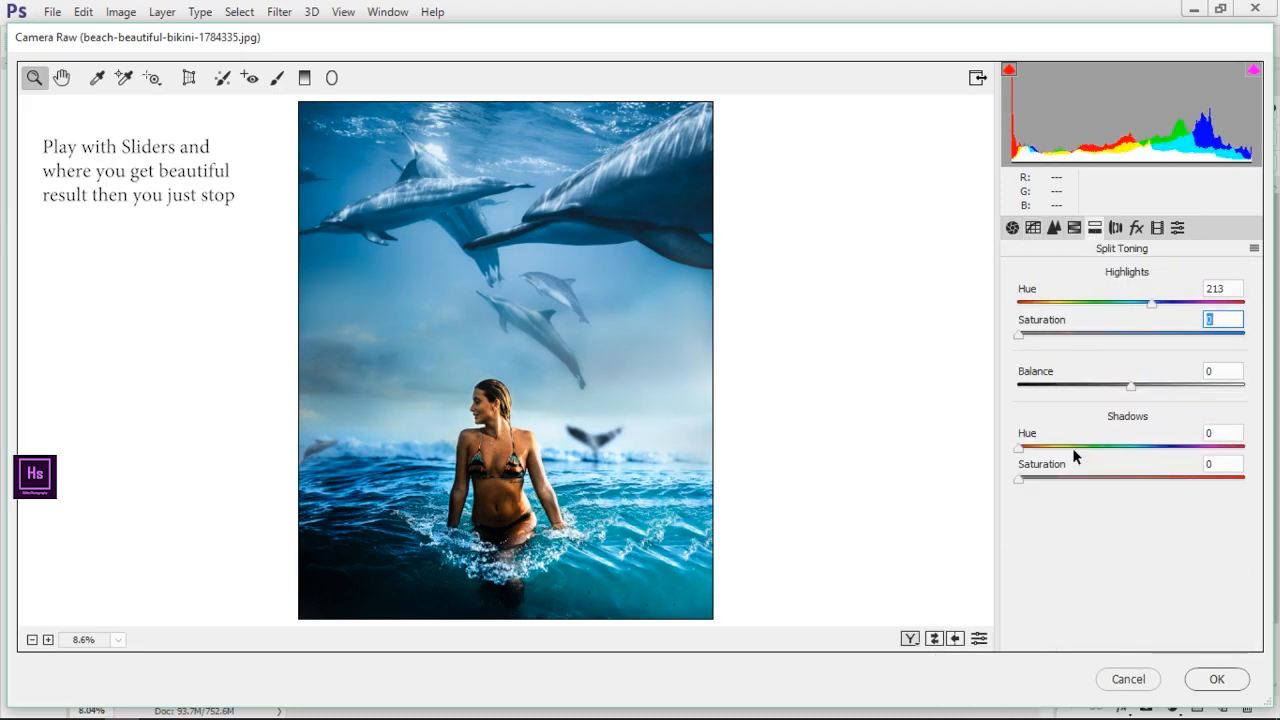
left_click_drag(1019, 448, 1164, 449)
mouse_move(1019, 480)
left_mouse_down()
mouse_move(1187, 484)
mouse_move(1018, 481)
left_mouse_up()
left_click_drag(1152, 304, 1112, 308)
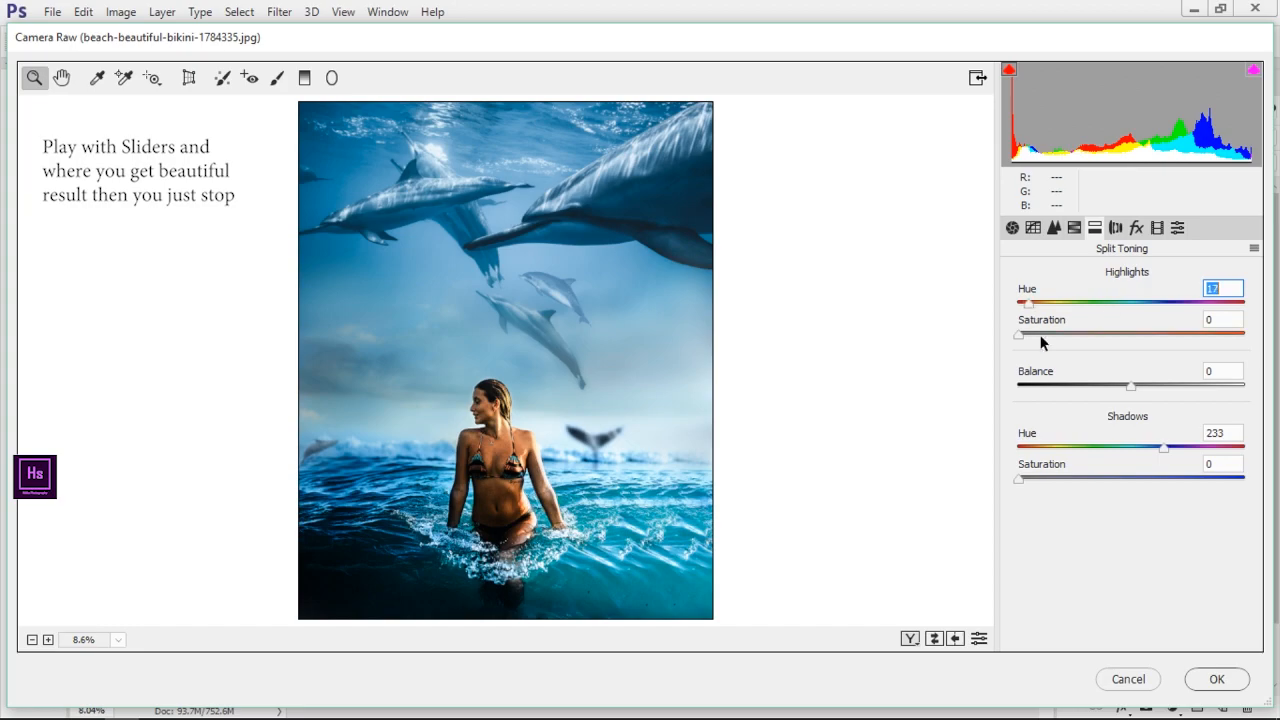
key("Tab")
left_click(1116, 228)
mouse_move(1131, 470)
left_mouse_down()
mouse_move(1142, 472)
mouse_move(1106, 472)
left_mouse_up()
Set Clarity to +18, reduce Vibrance slightly in the Basic adjustments, and apply the Camera Raw grading to the merged layer.
left_click(1012, 228)
left_click_drag(1256, 440, 1256, 545)
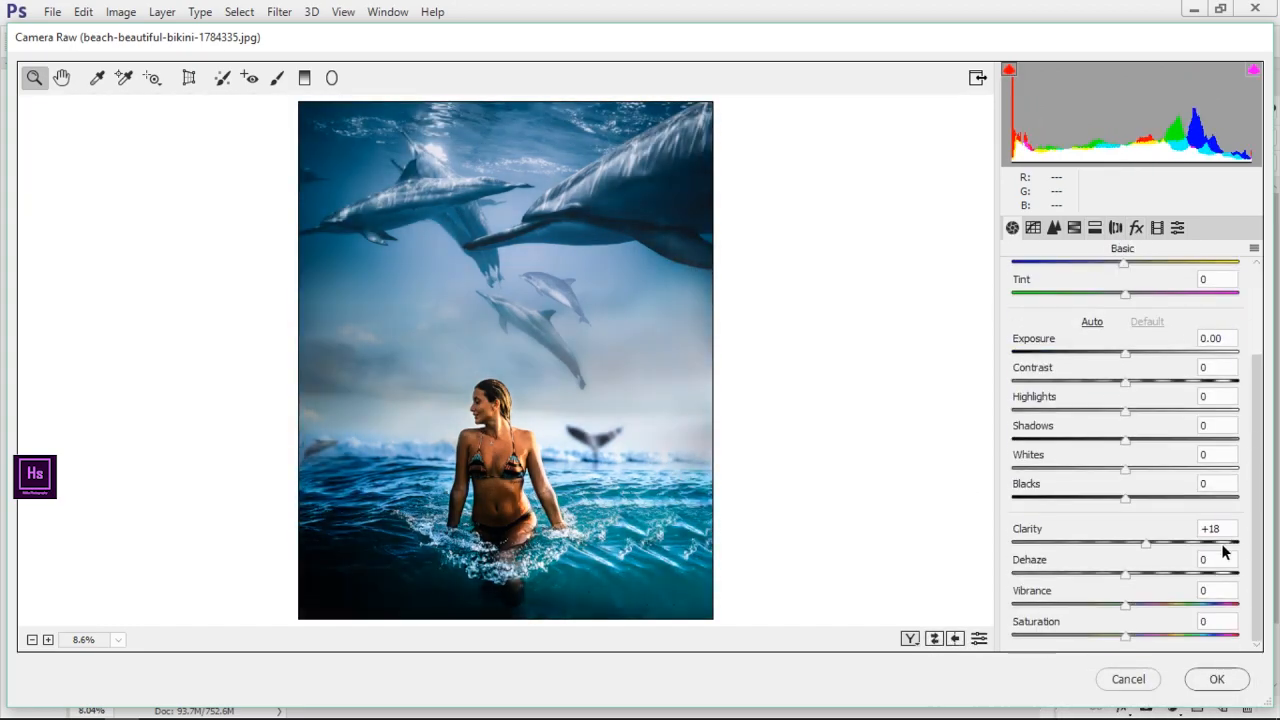
mouse_move(1120, 606)
left_mouse_down()
mouse_move(1006, 612)
mouse_move(1118, 607)
left_mouse_up()
left_click(938, 639)
left_click(1217, 679)
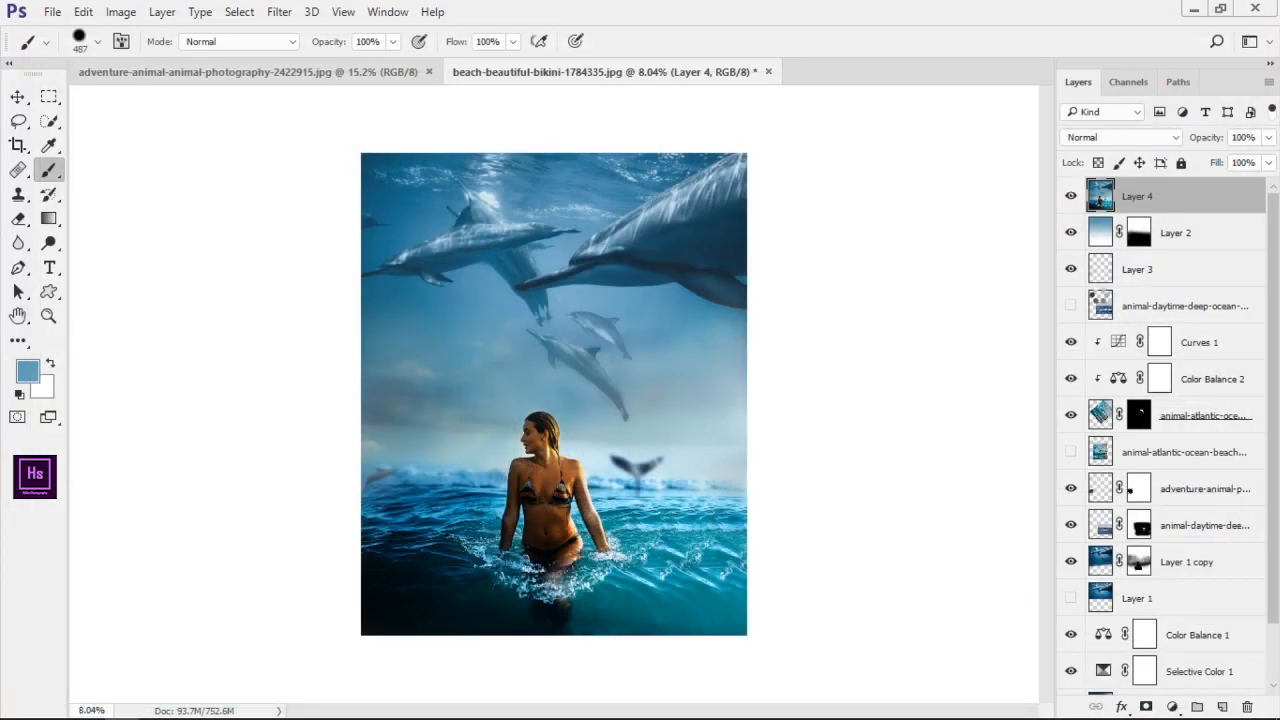
Inspect the finished composite up close and compare it with the original photo on Layer 0 by isolating that layer's visibility.
scroll(563, 563, "up", 10)
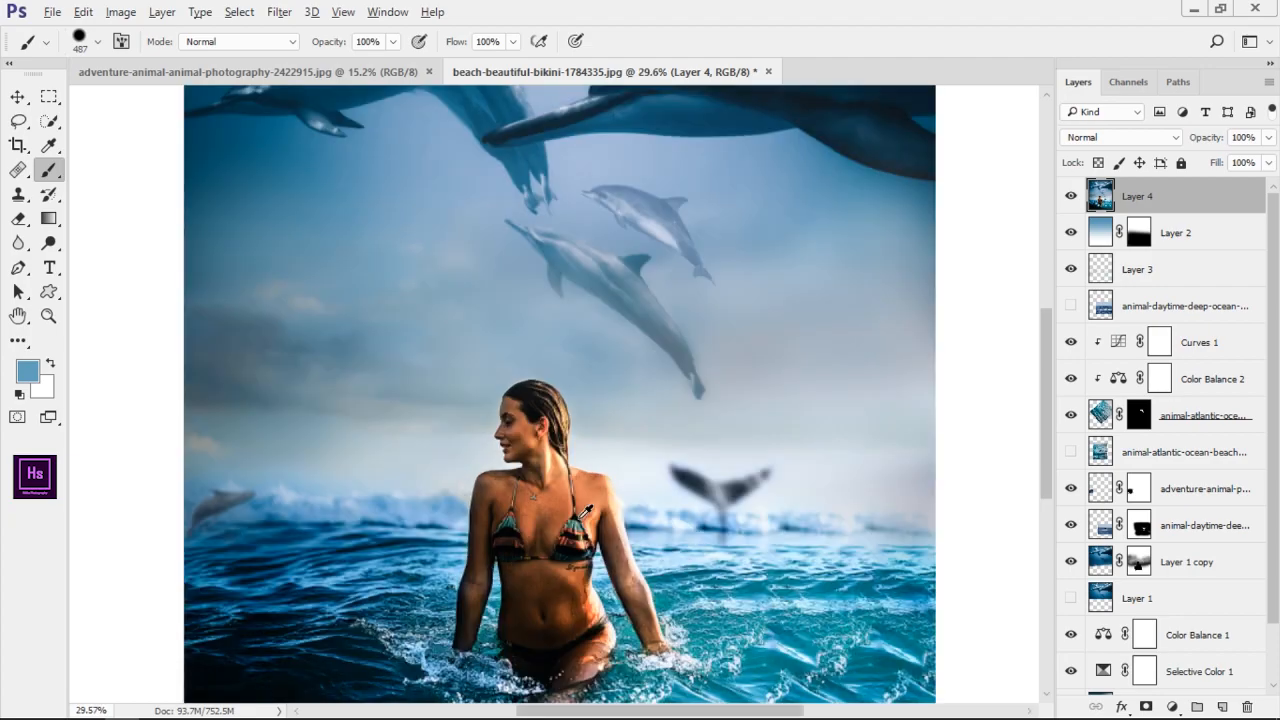
scroll(557, 564, "down", 10)
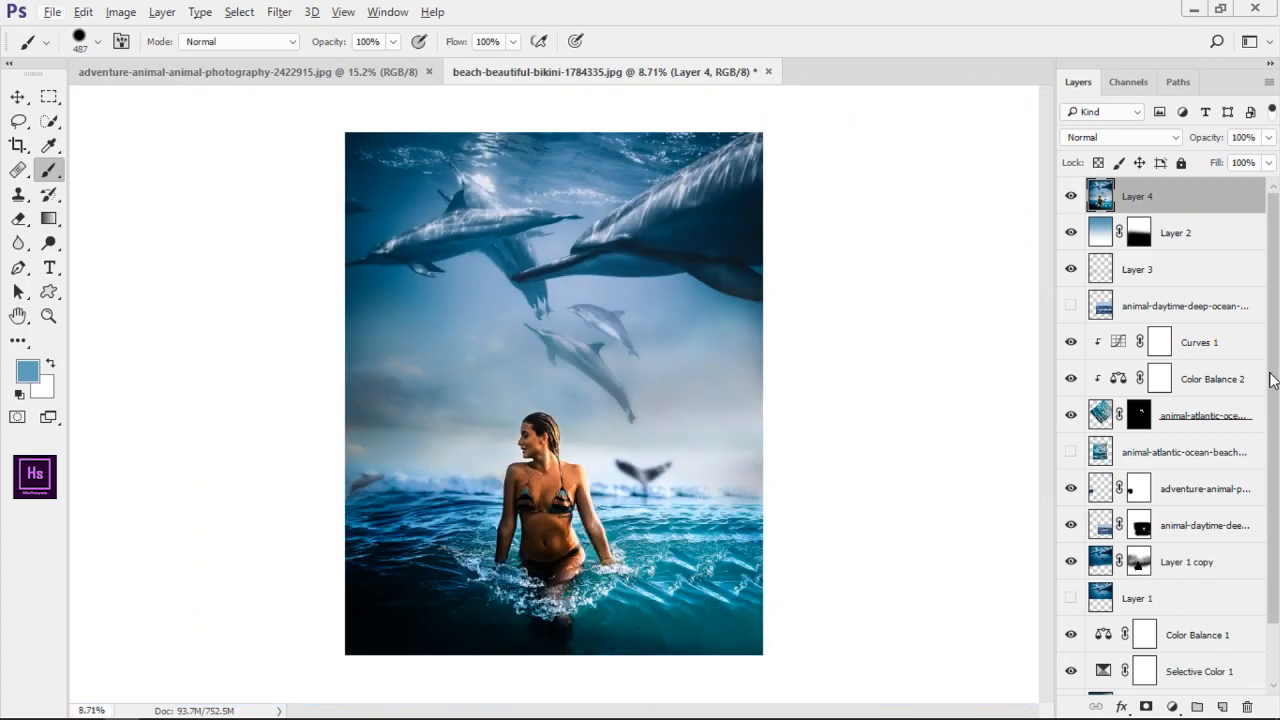
scroll(1160, 520, "down", 2)
left_click(1072, 677, "alt")
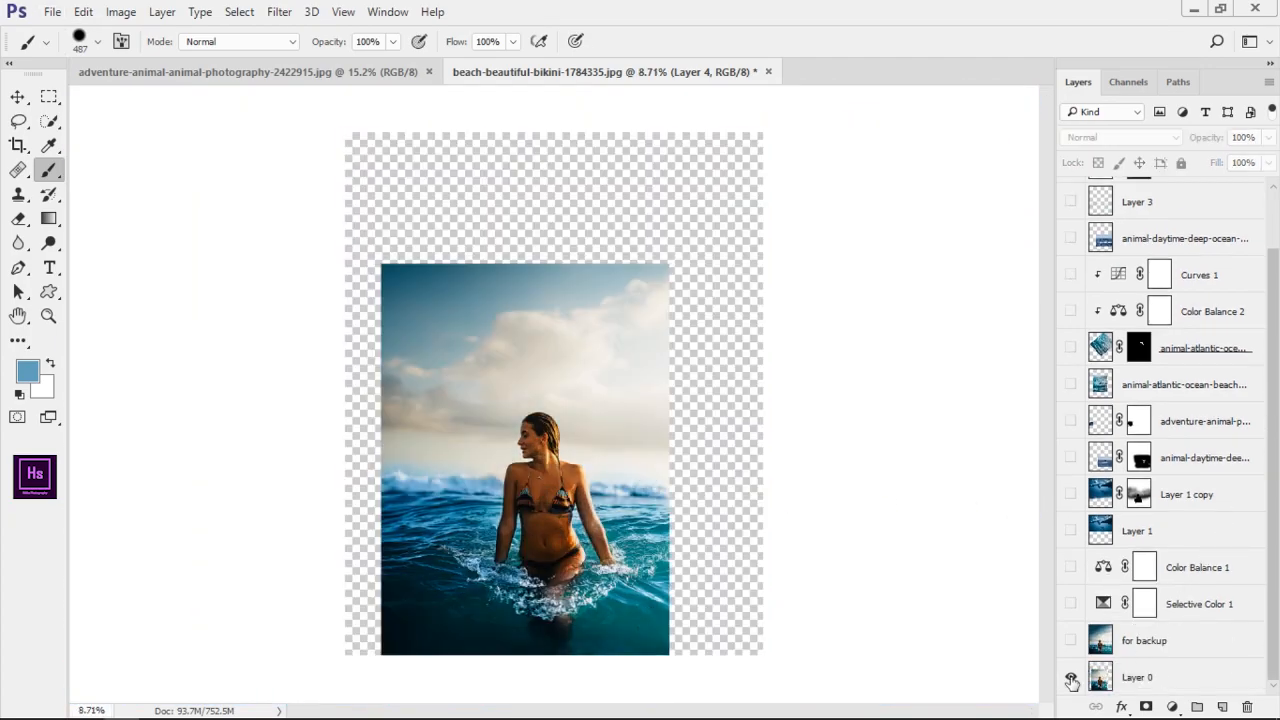
left_click(1072, 679, "alt")
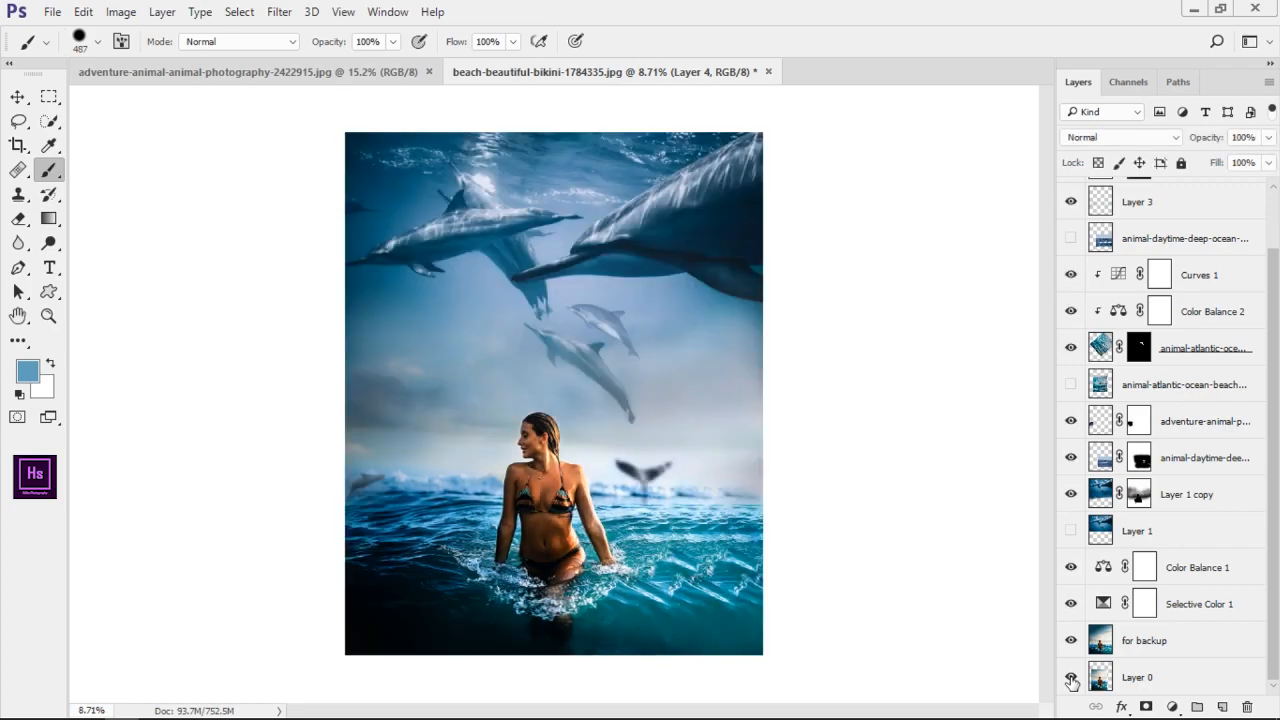
left_click(1071, 679, "alt")
left_click(1071, 679, "alt")
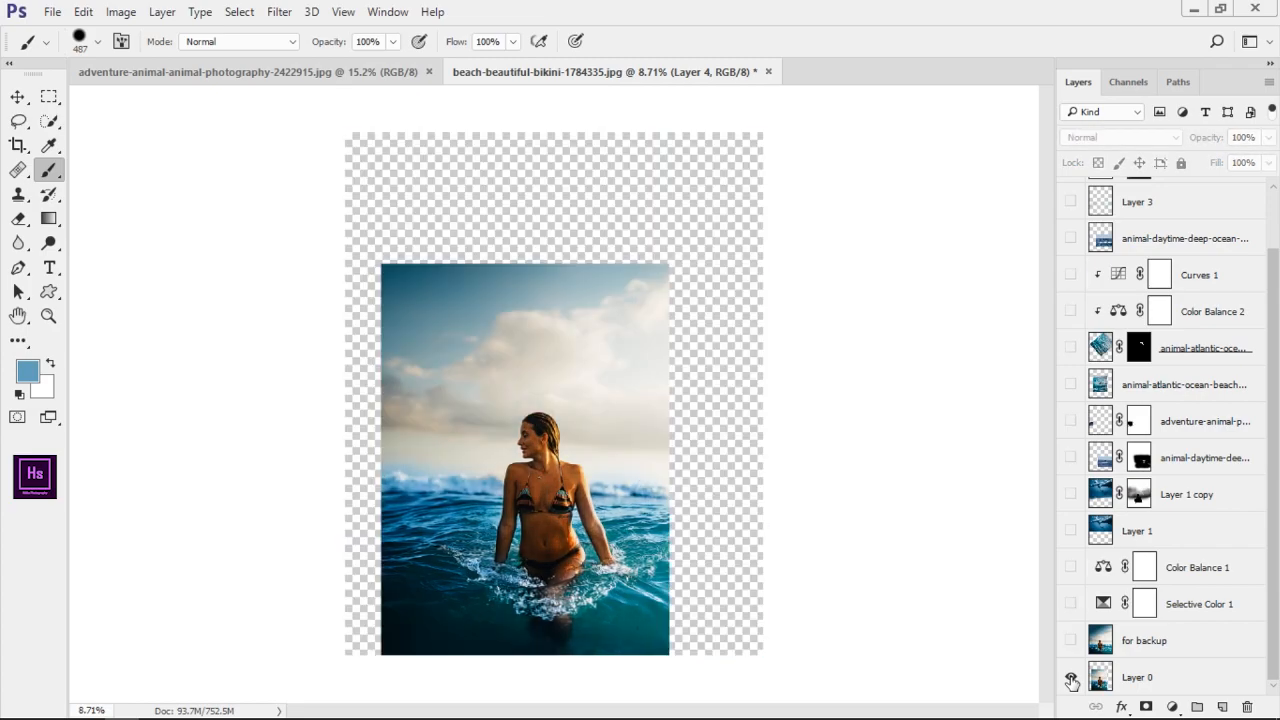
left_click(1071, 680, "alt")
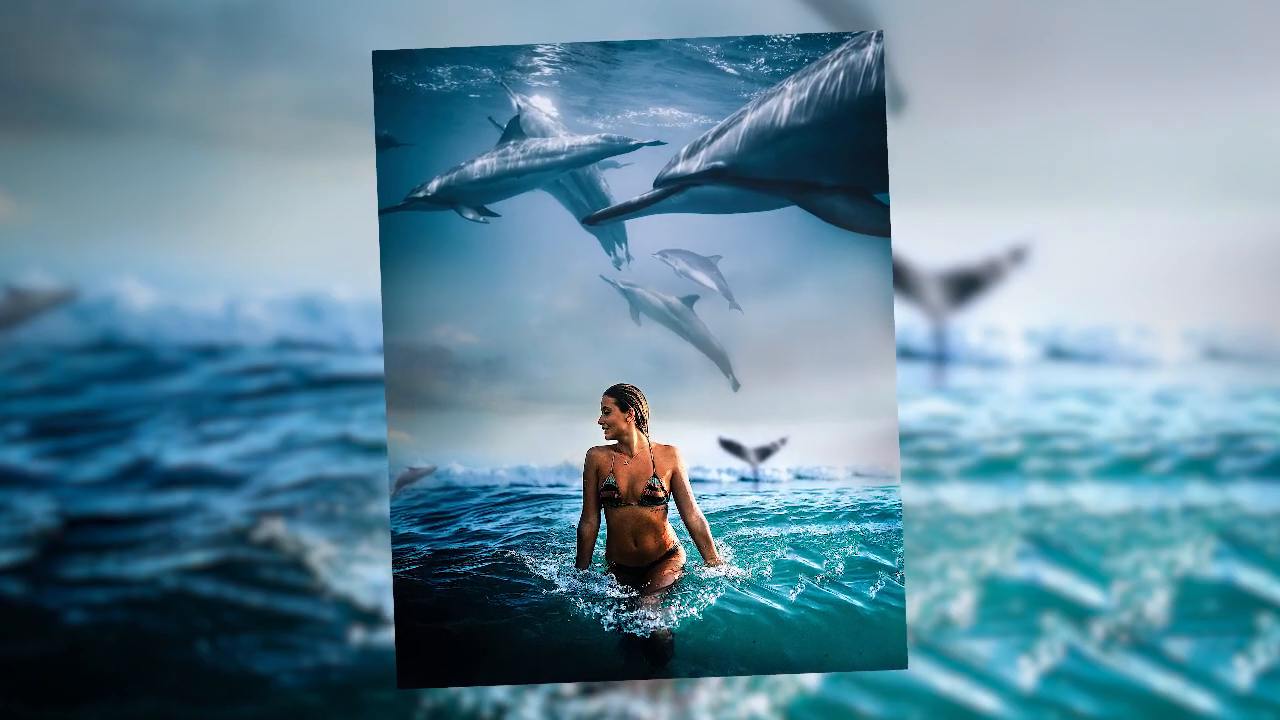